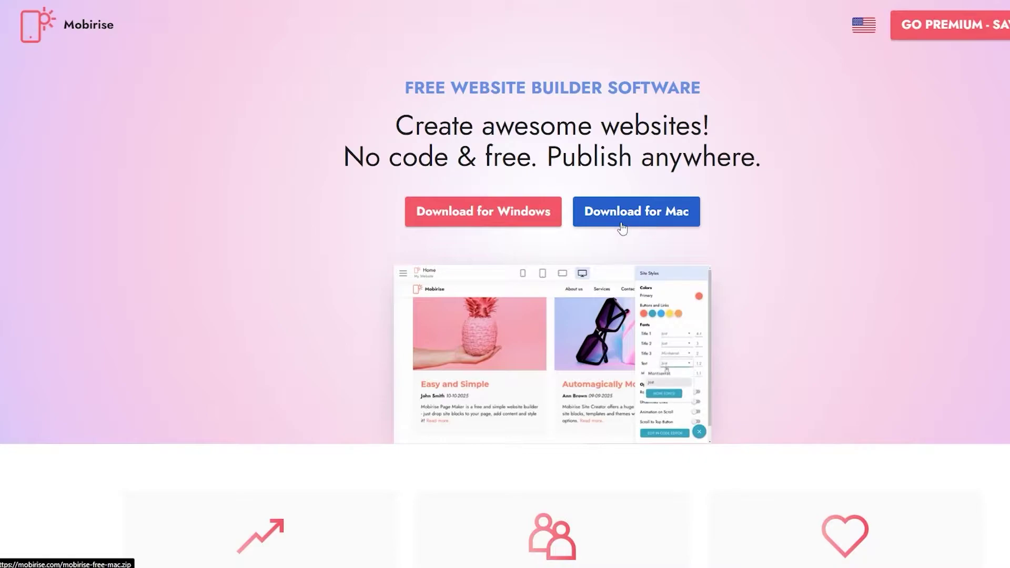
Step: Download the Windows installer as MobiriseSetup and install Mobirise in C:\Program Files (x86)\Mobirise
scroll(777, 232, down, 2)
scroll(632, 221, up, 2)
click(482, 211)
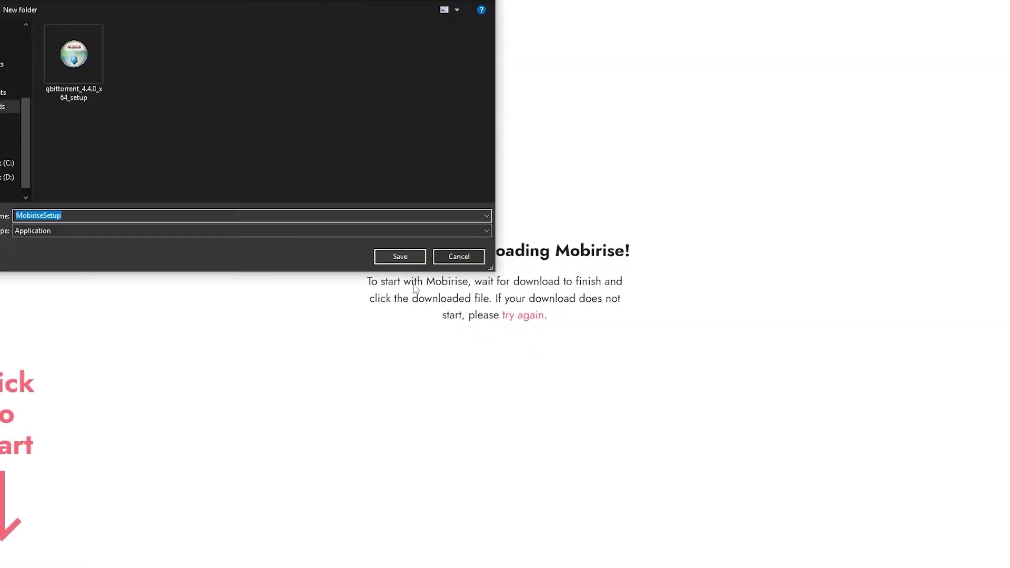
click(410, 255)
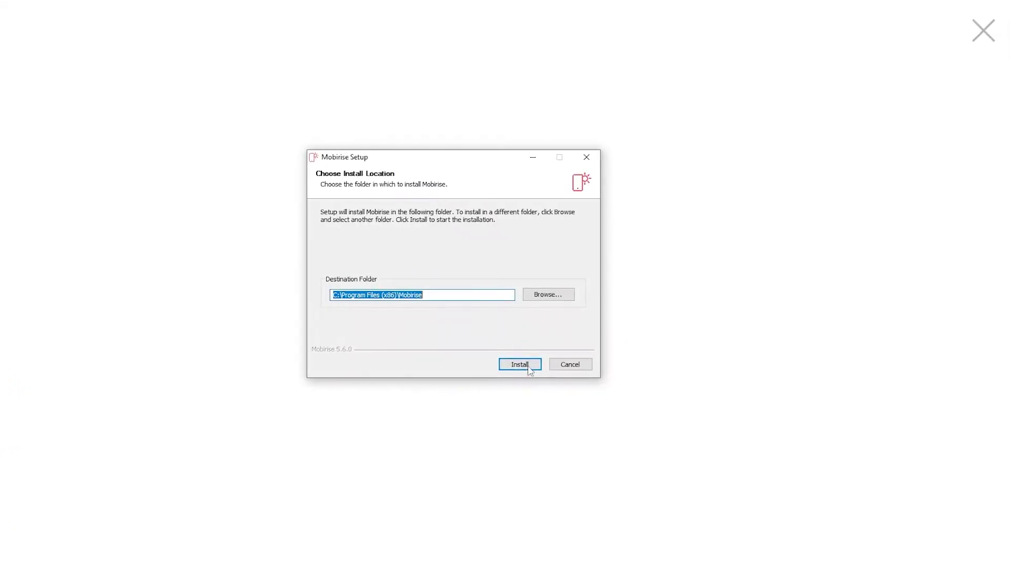
click(528, 368)
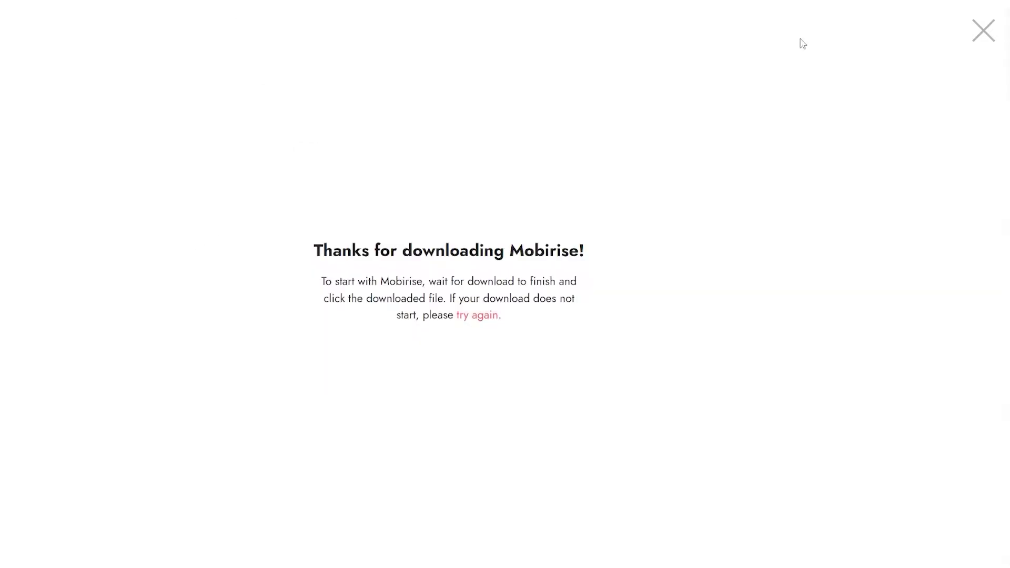
click(984, 29)
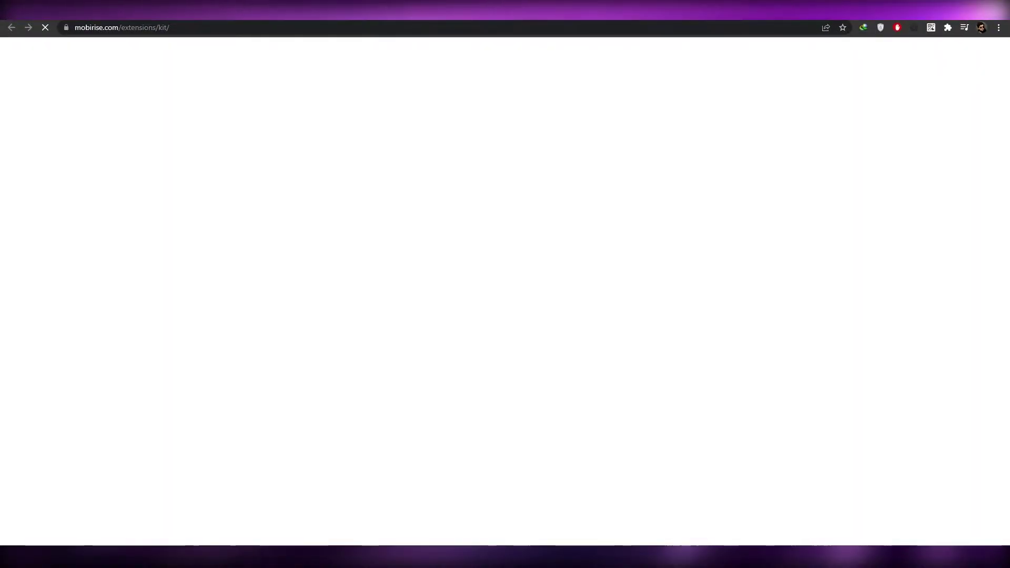
Step: Examine the "How Mobirise works" section of the website, covering drag-and-drop blocks and inline editing and styling
scroll(375, 257, down, 12)
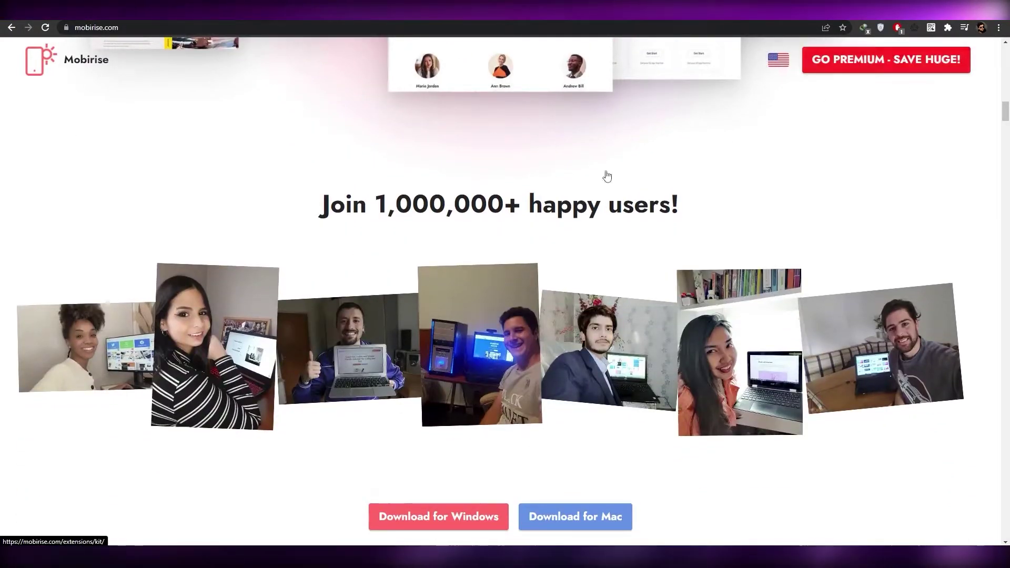
scroll(604, 176, down, 8)
scroll(297, 281, down, 8)
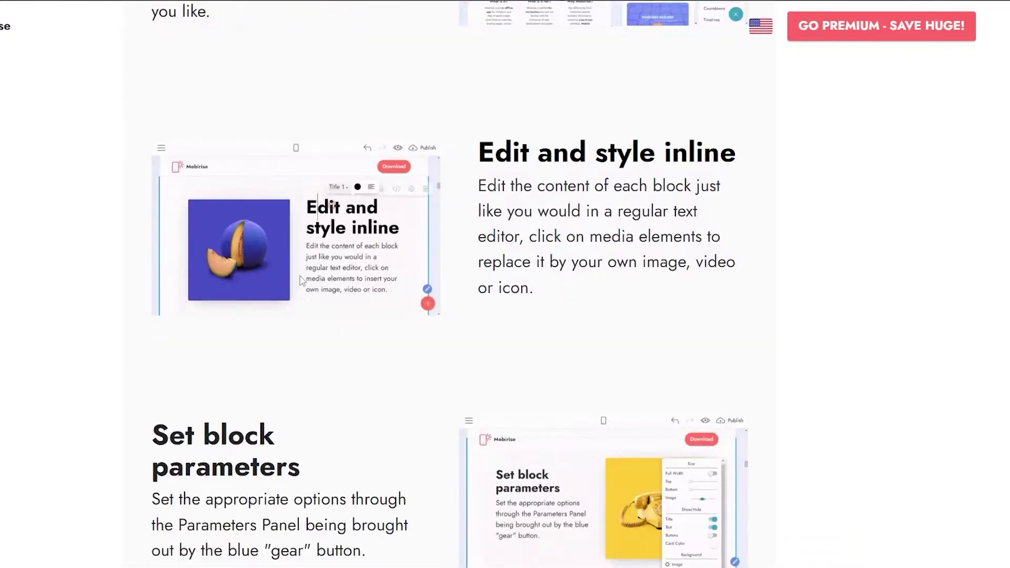
scroll(642, 214, up, 10)
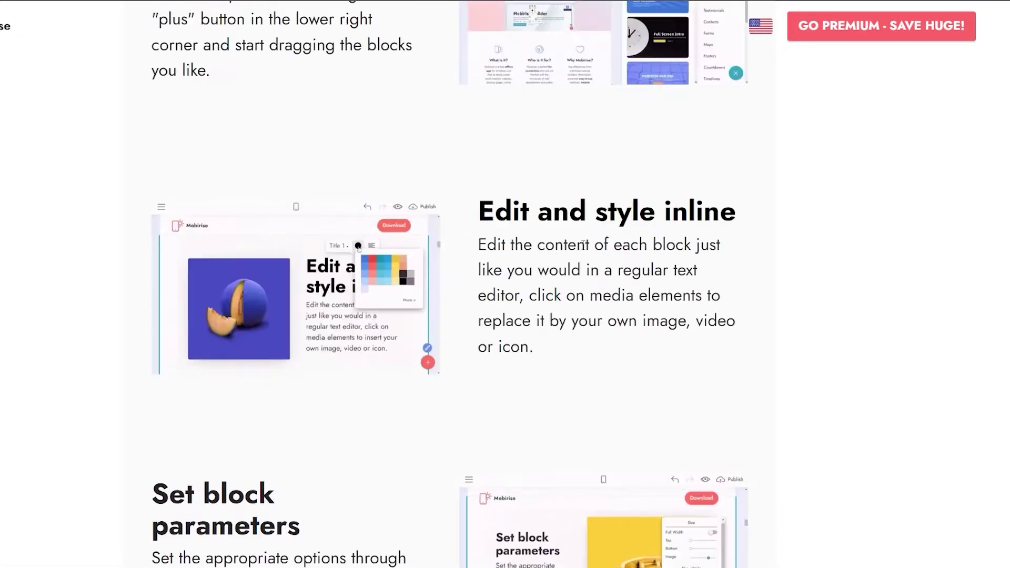
scroll(500, 282, up, 1)
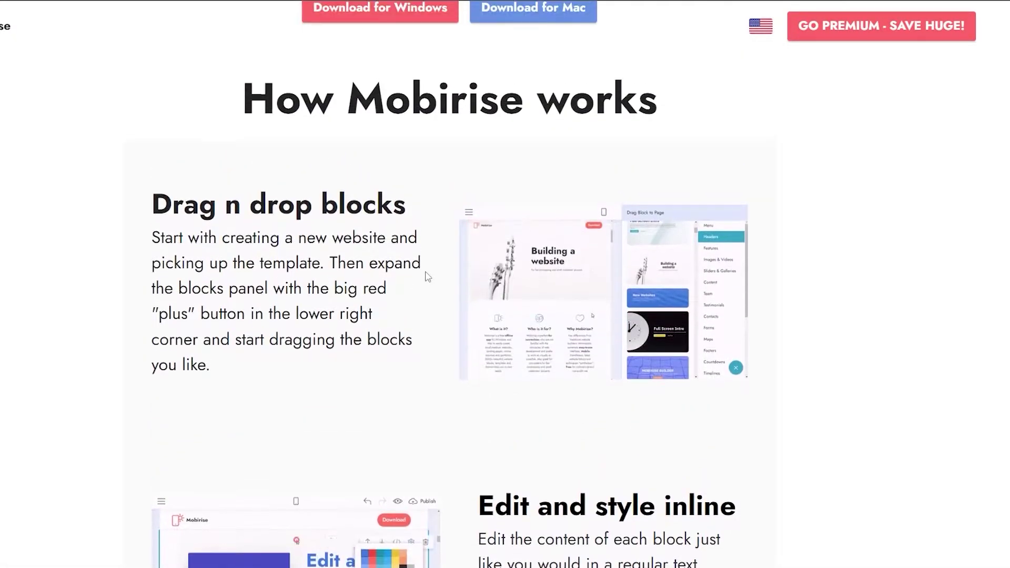
scroll(419, 232, down, 1)
scroll(419, 232, up, 1)
scroll(414, 298, down, 1)
scroll(414, 298, down, 3)
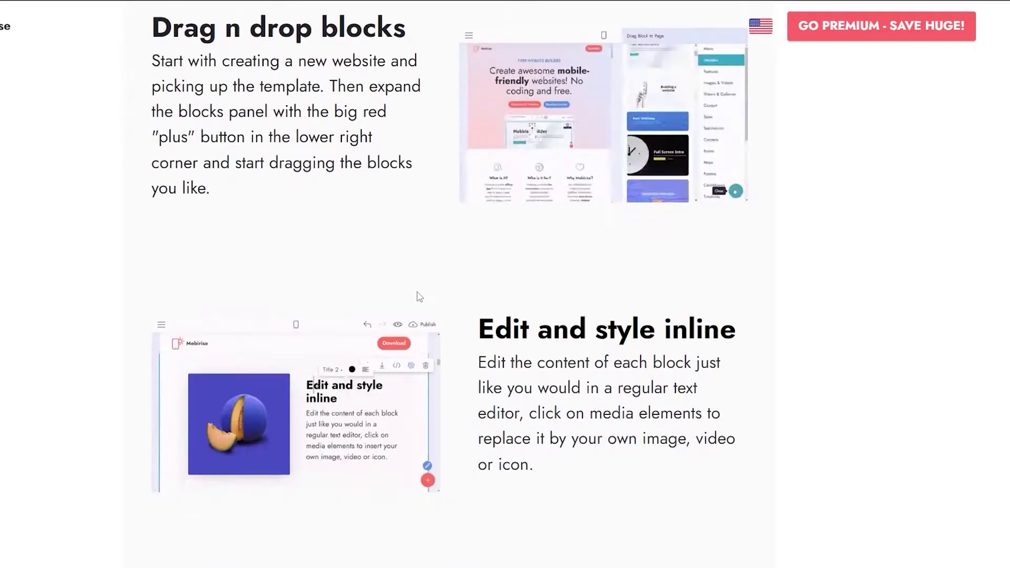
scroll(229, 154, up, 1)
scroll(605, 217, down, 1)
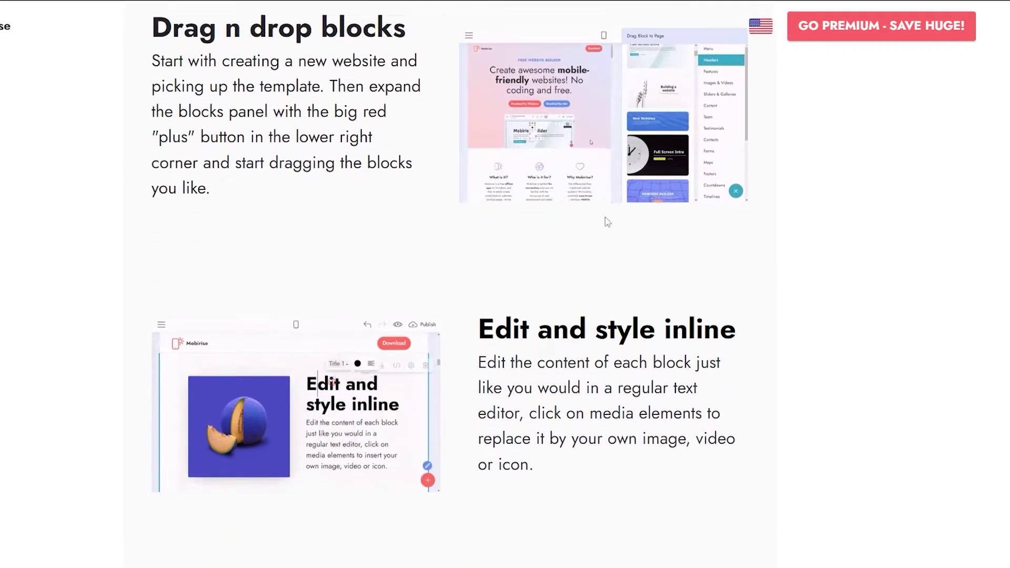
scroll(590, 217, up, 1)
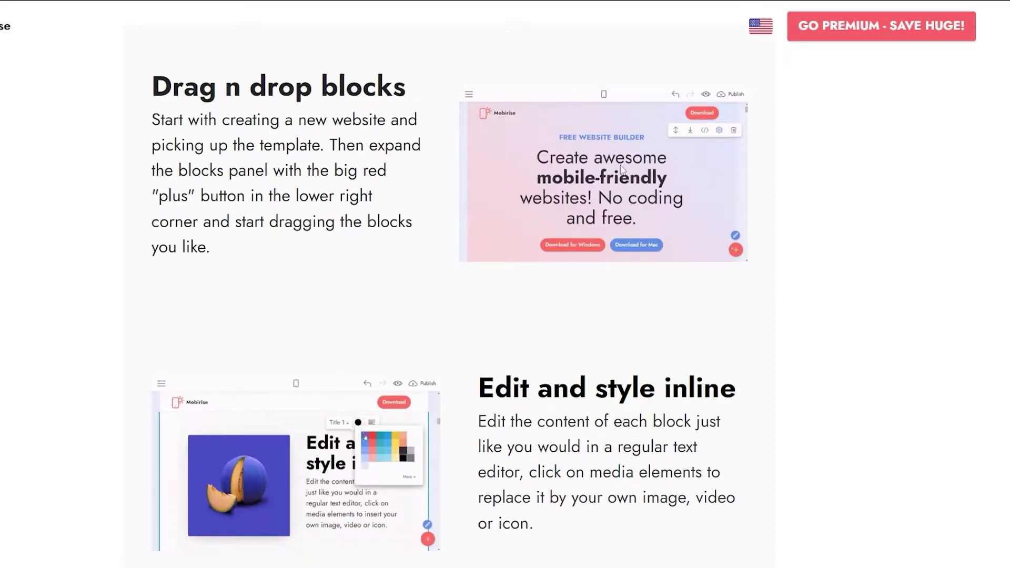
scroll(542, 205, down, 1)
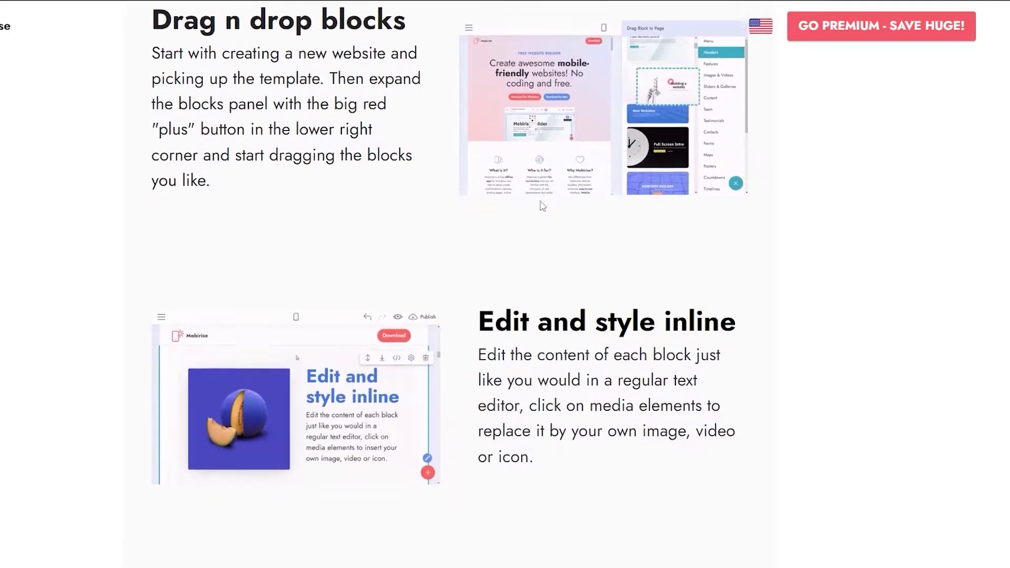
Step: Review the website's sections on block parameters, previewing and publishing, free download, code-free building and unique site design
scroll(542, 205, down, 5)
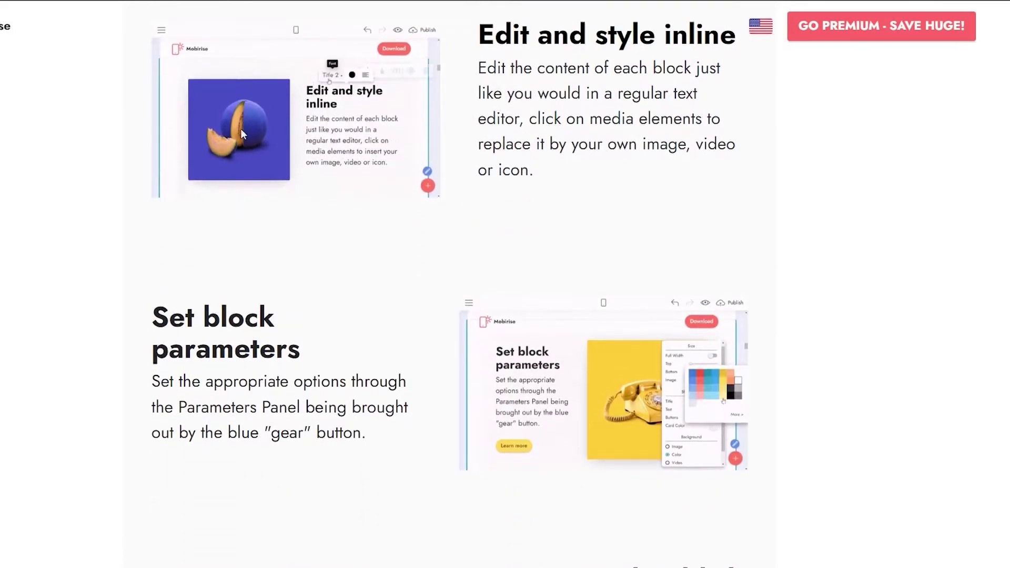
scroll(432, 205, up, 1)
scroll(403, 206, down, 3)
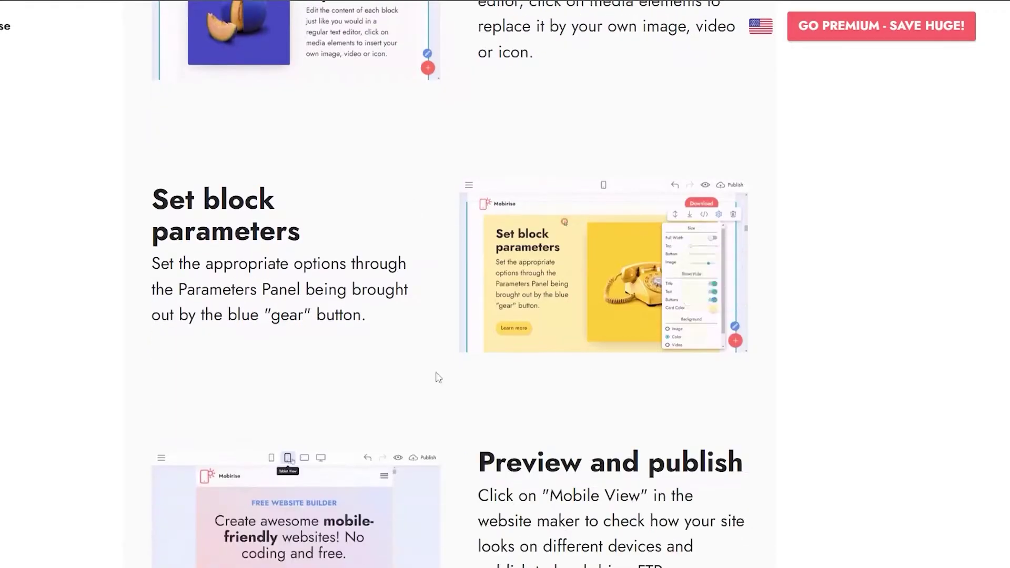
scroll(376, 273, down, 1)
scroll(375, 270, down, 1)
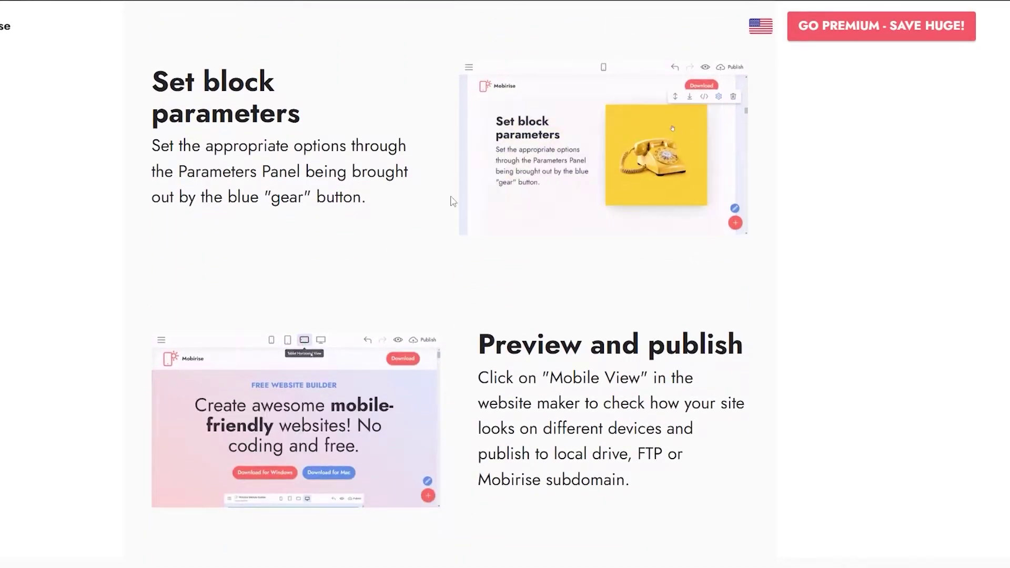
scroll(511, 206, down, 7)
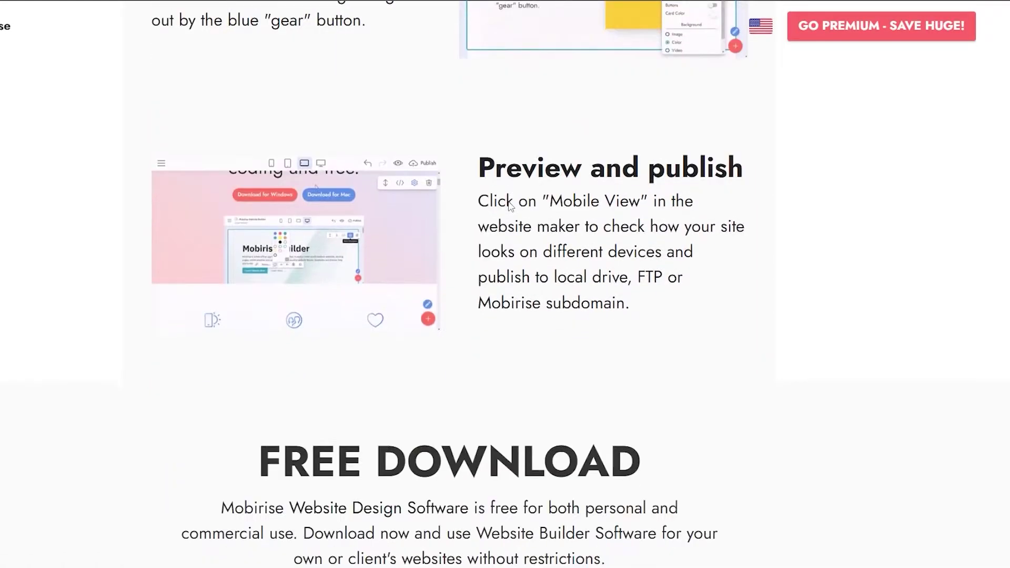
scroll(509, 205, down, 5)
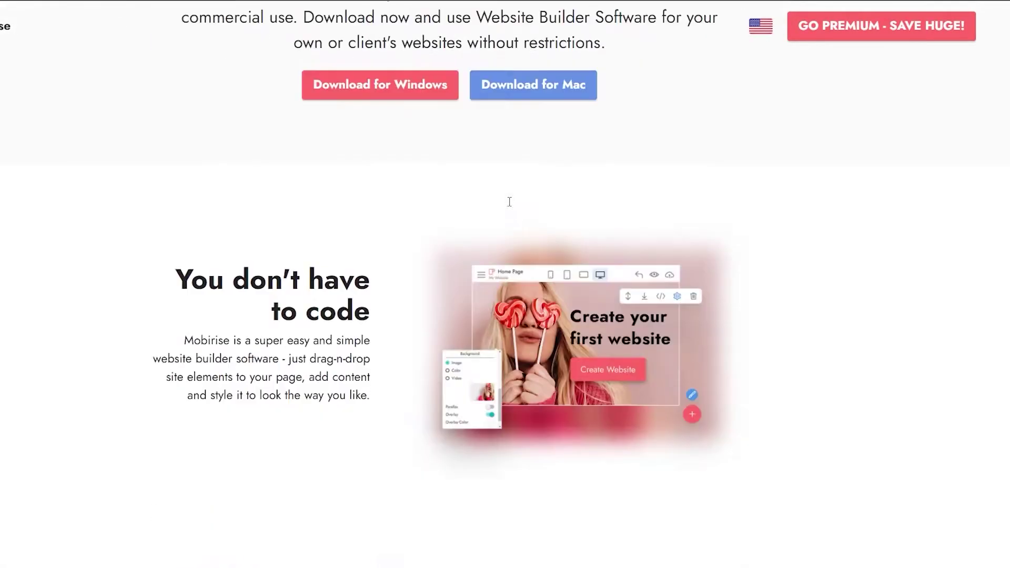
scroll(510, 207, down, 4)
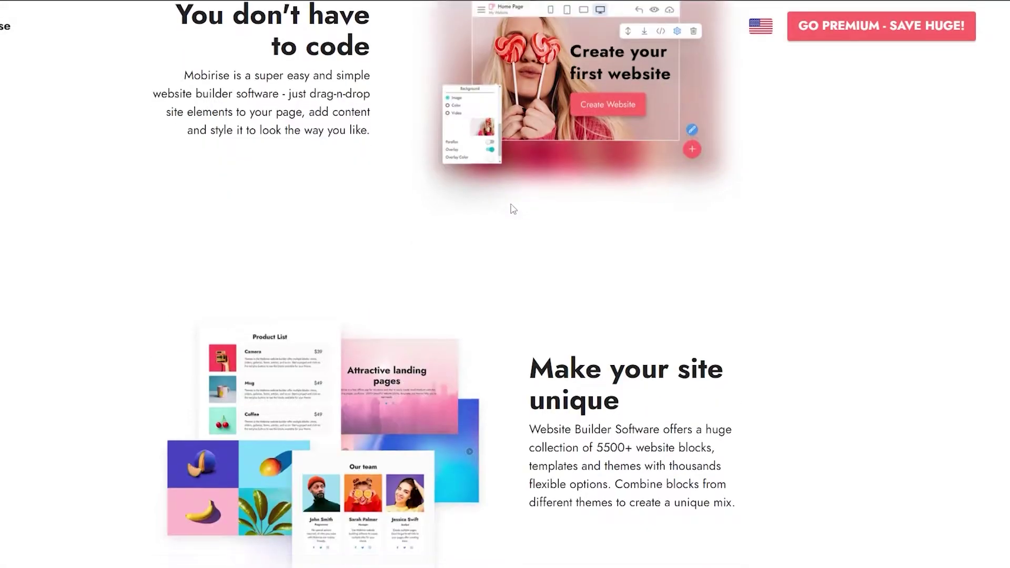
Step: Examine the Website Builder Kit offer page for its price, new releases and available website extensions
scroll(503, 106, up, 11)
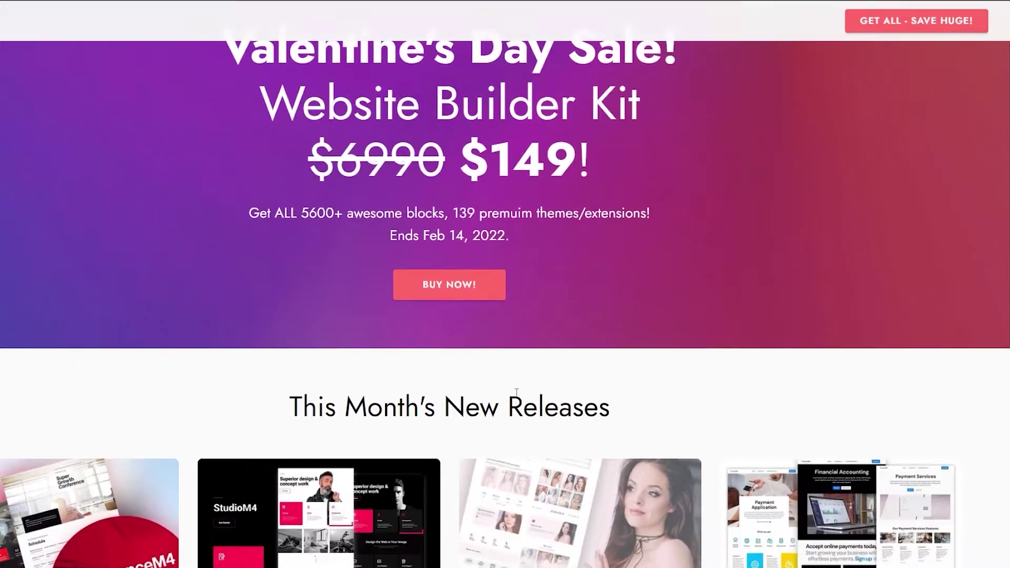
scroll(550, 396, up, 2)
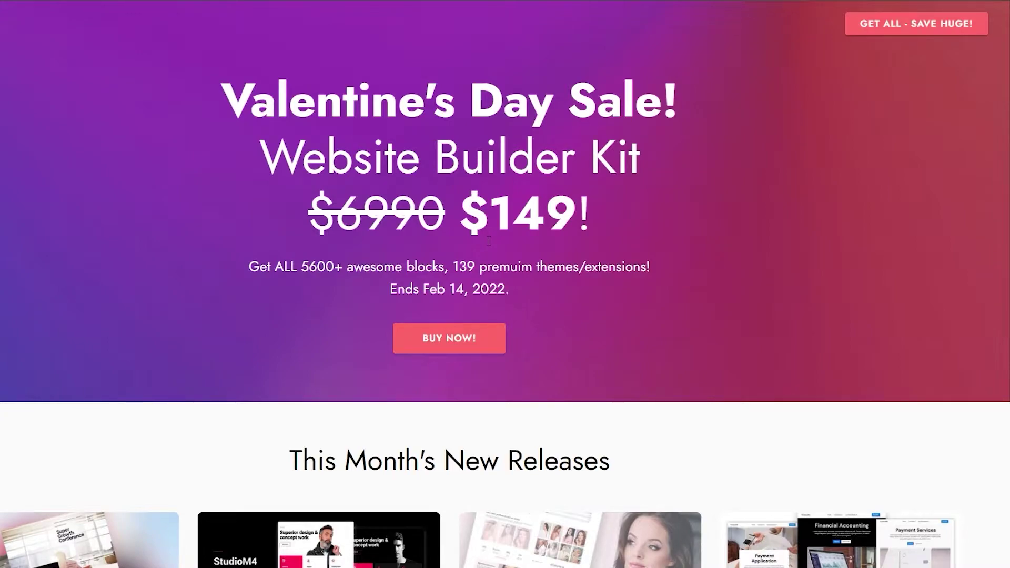
scroll(645, 332, down, 4)
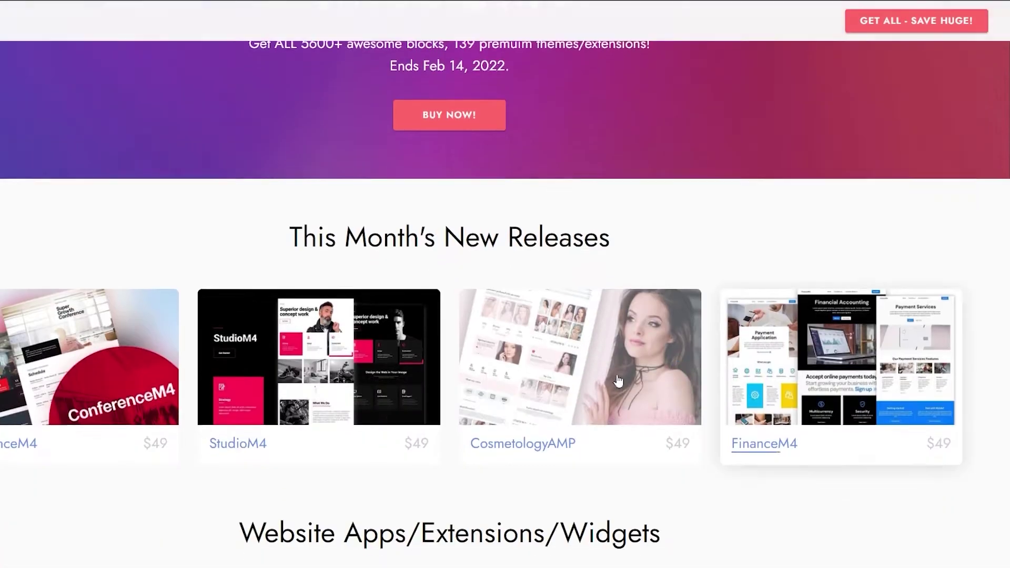
scroll(614, 379, up, 4)
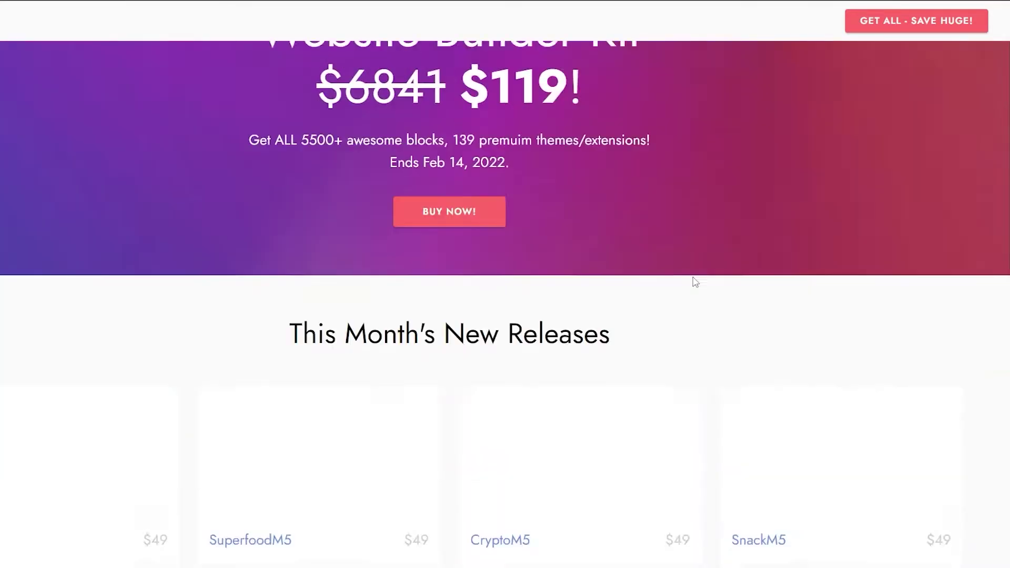
scroll(692, 282, down, 8)
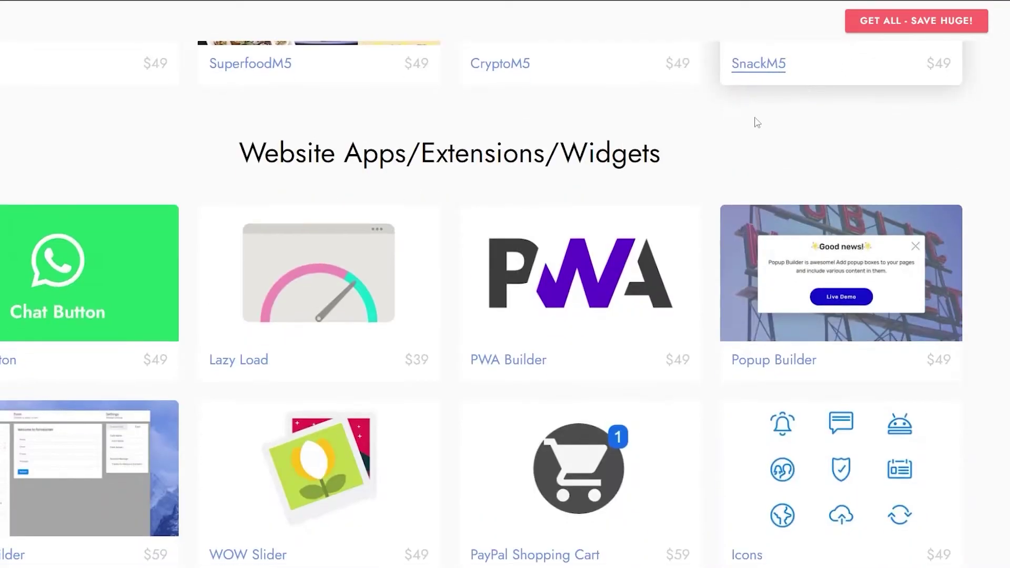
scroll(488, 312, up, 8)
scroll(488, 312, up, 3)
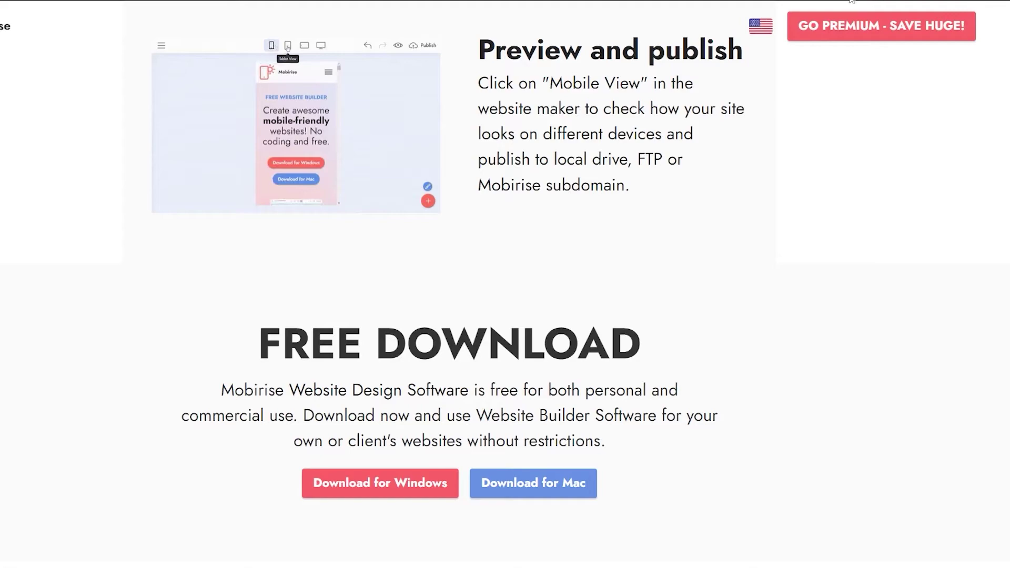
Step: Open the premium Website Builder Kit offer and browse its catalogue of paid M5, M4 and AMP themes
click(793, 22)
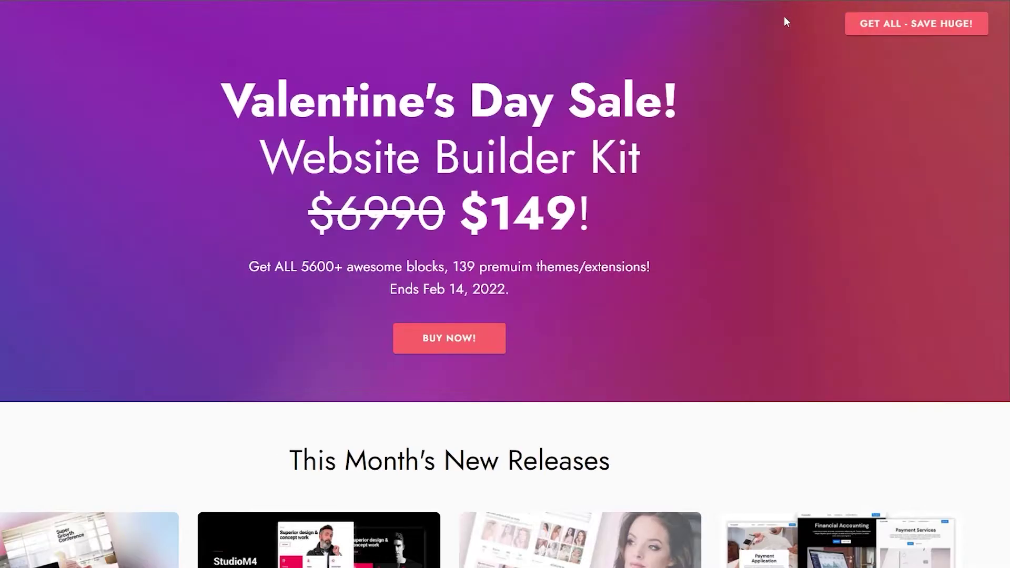
scroll(365, 254, down, 1)
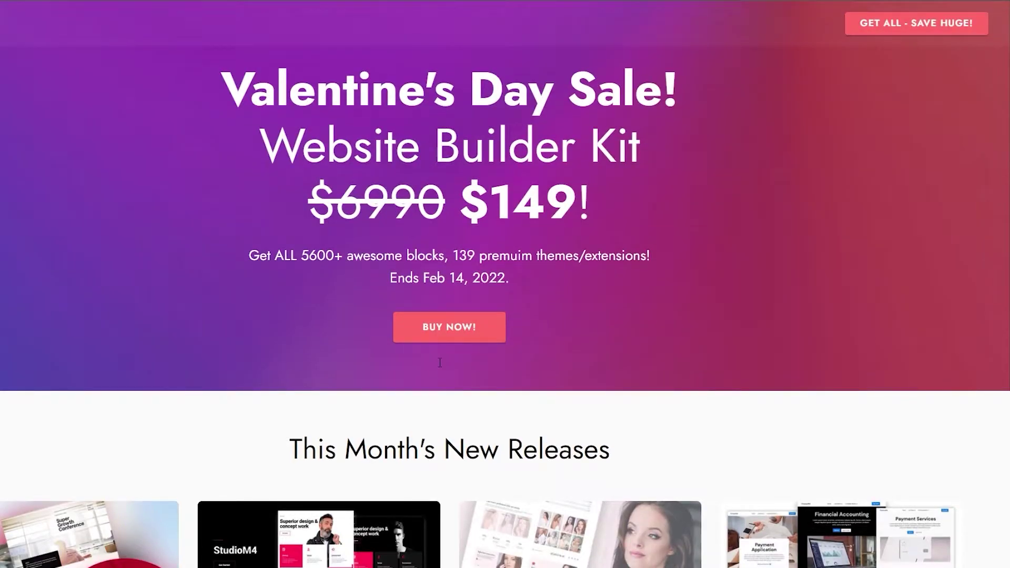
scroll(440, 362, down, 15)
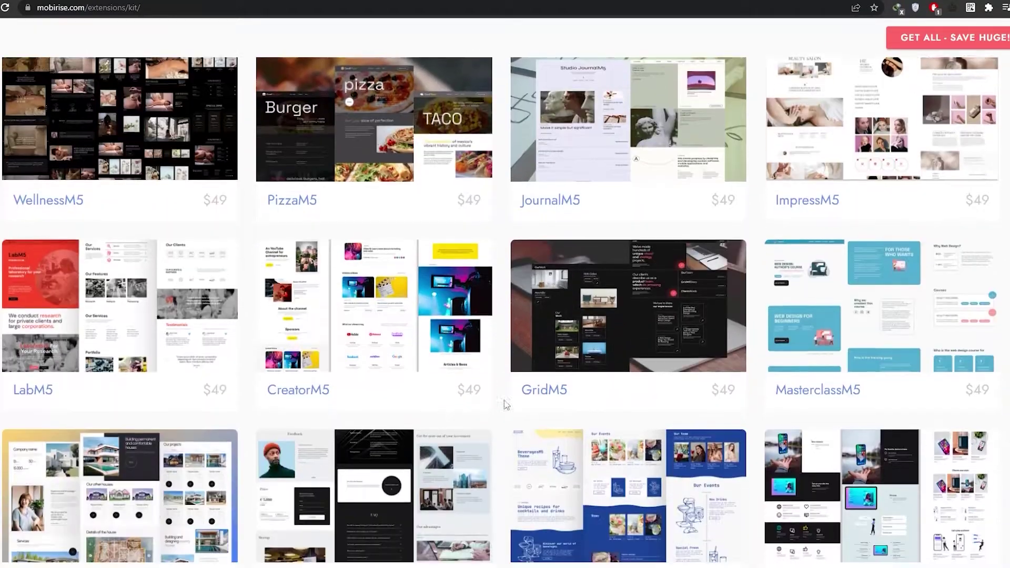
scroll(504, 404, down, 5)
scroll(480, 400, up, 1)
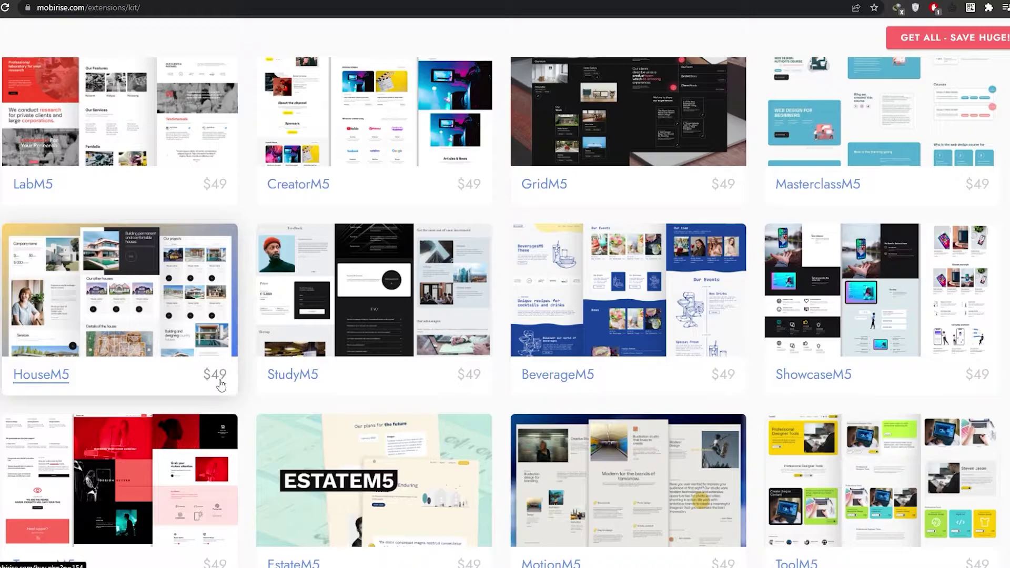
scroll(489, 377, down, 14)
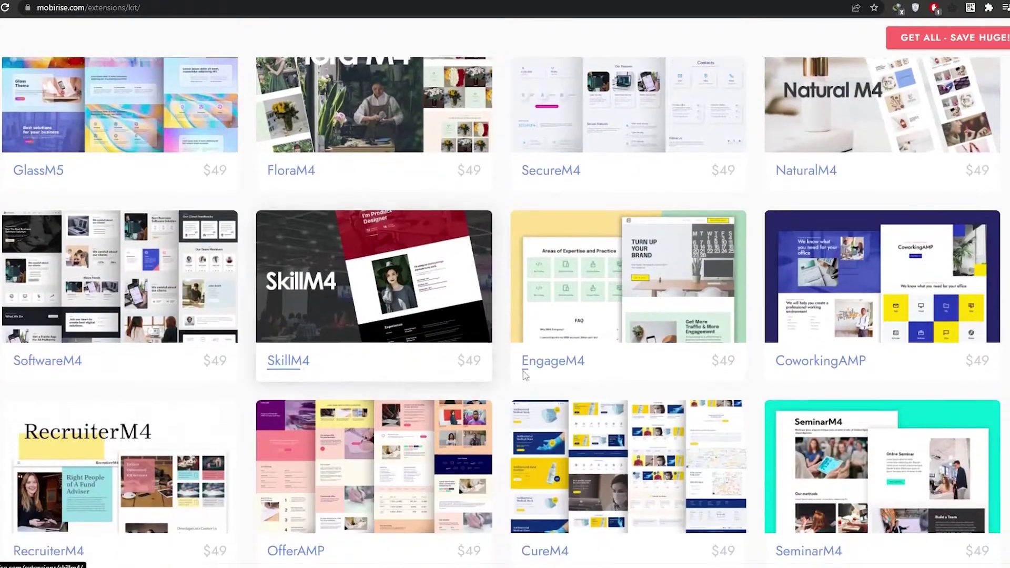
scroll(489, 377, down, 10)
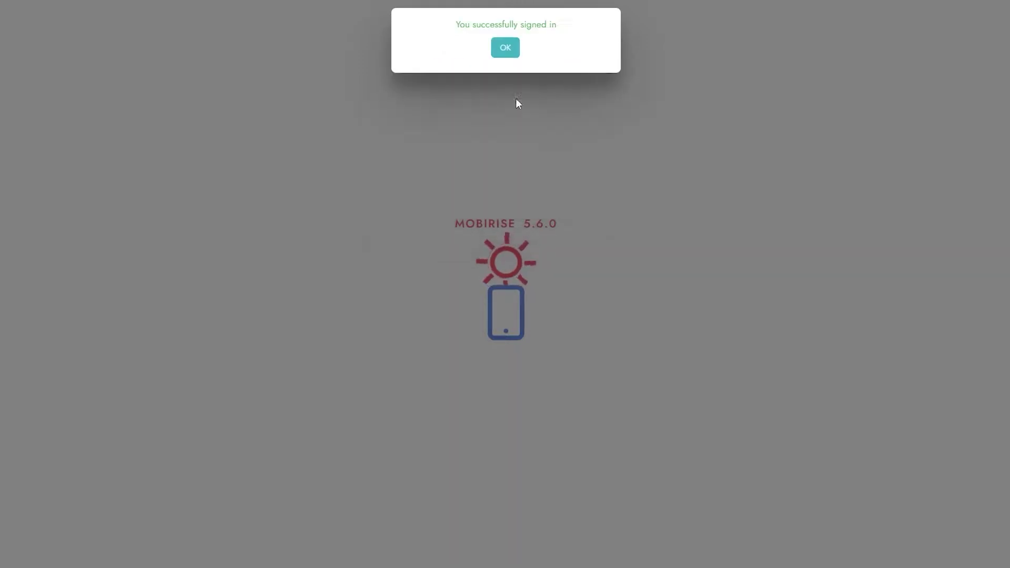
Step: Acknowledge the sign-in in the Mobirise application and keep English as the interface language
click(504, 48)
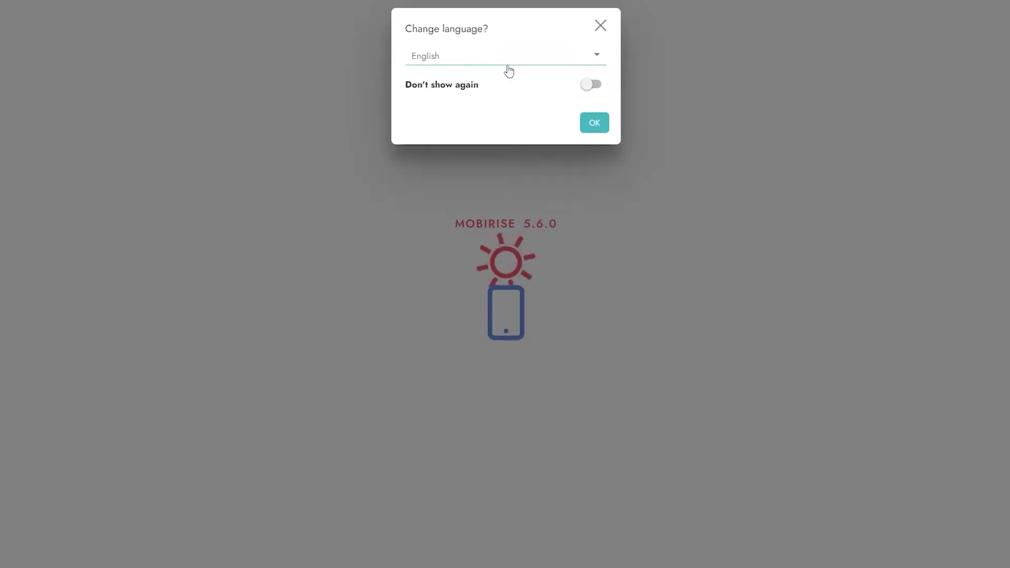
click(594, 123)
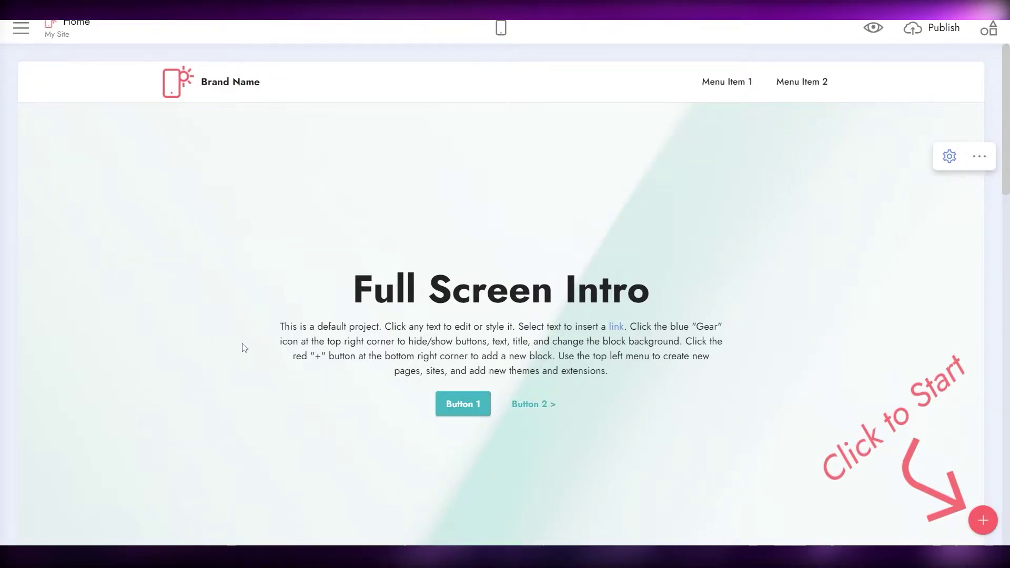
Step: Look through the default project's home page, including its sections on content, new blocks, new pages and publishing
scroll(226, 239, down, 10)
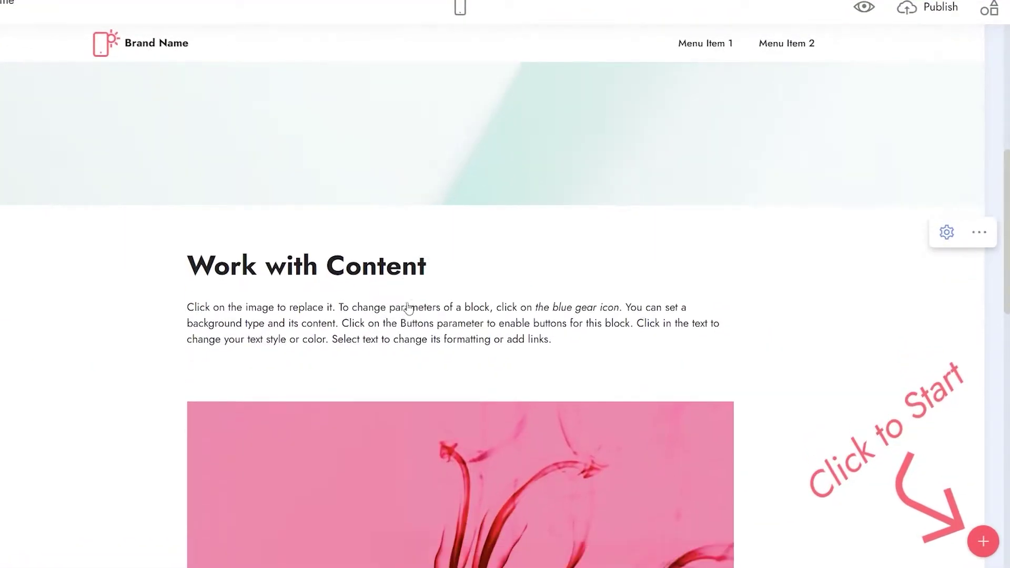
scroll(497, 273, down, 15)
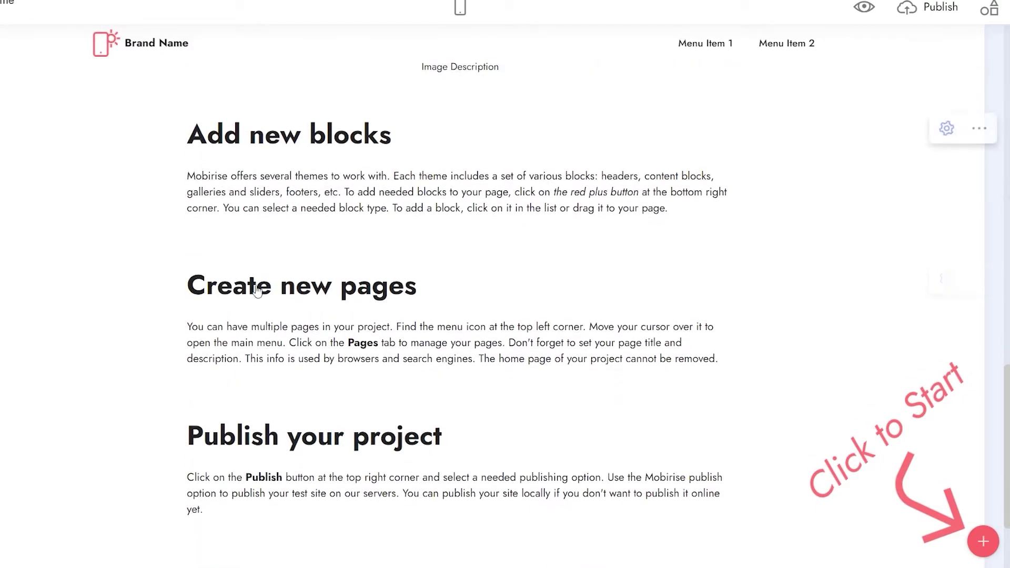
scroll(422, 282, up, 15)
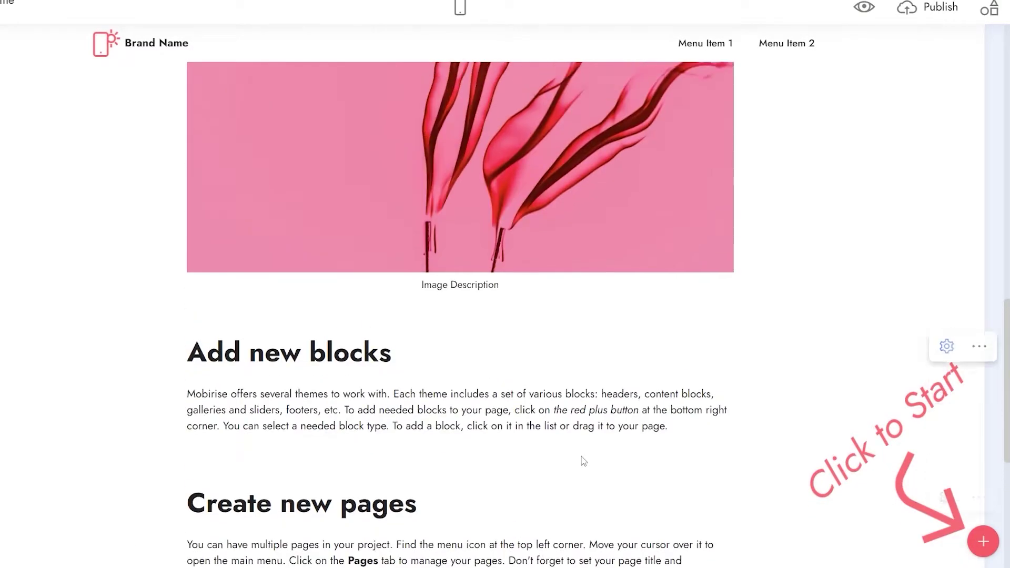
Step: Preview the default home page in the mobile layout, look through it, and return to the desktop layout
scroll(693, 466, up, 5)
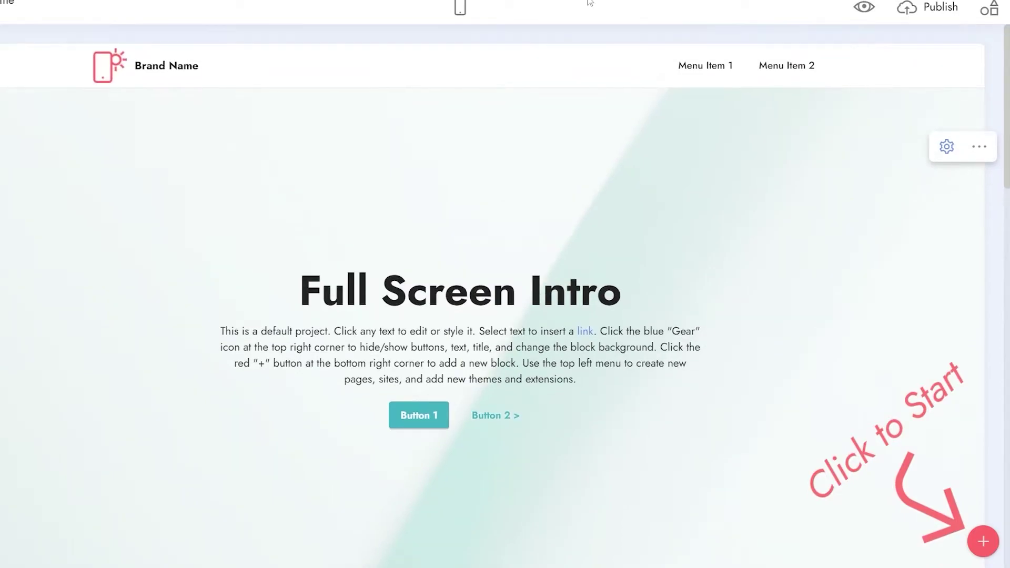
click(467, 11)
scroll(523, 270, down, 5)
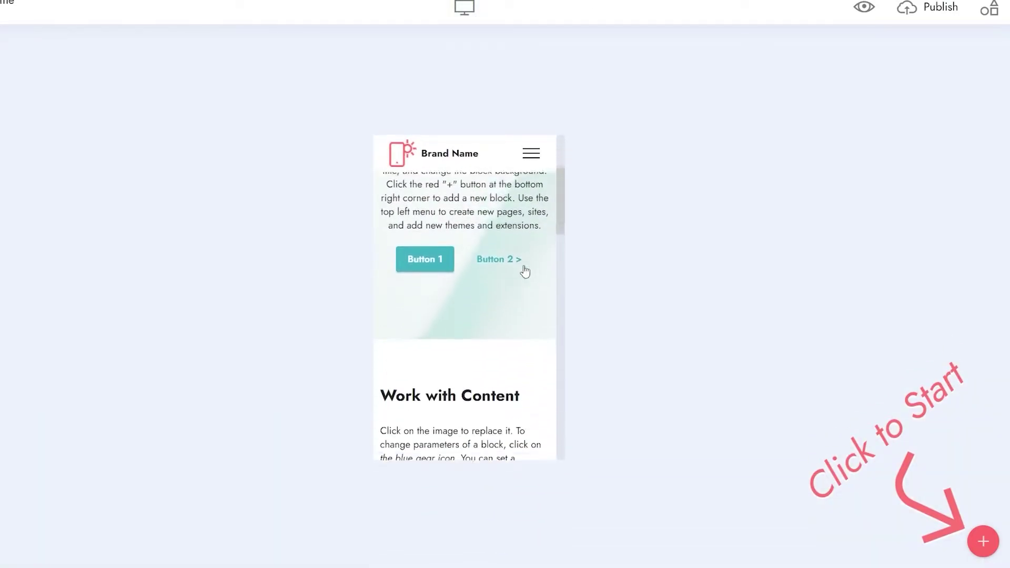
scroll(487, 278, down, 5)
click(464, 9)
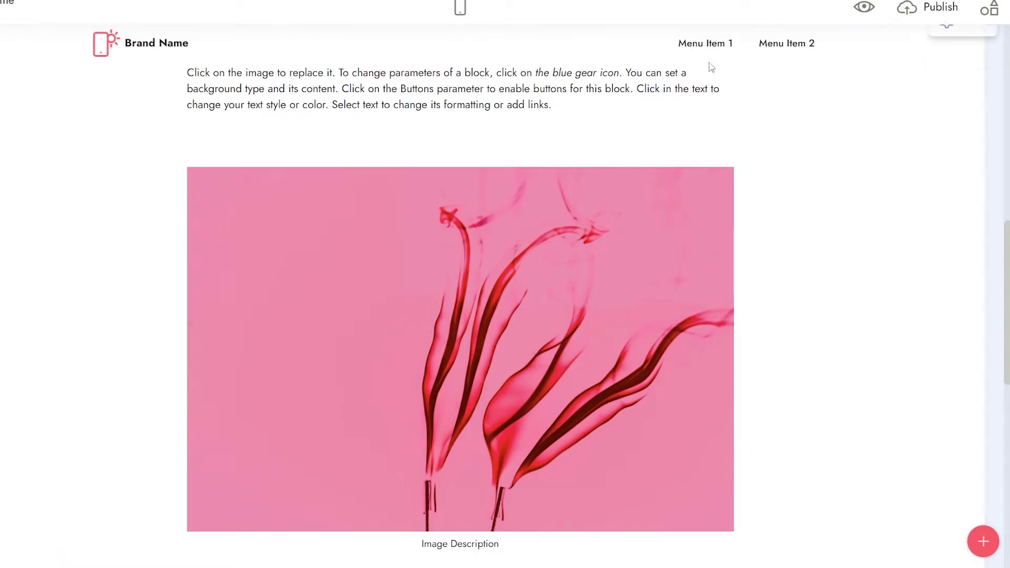
Step: Open the project's site list and start creating a new site
click(18, 9)
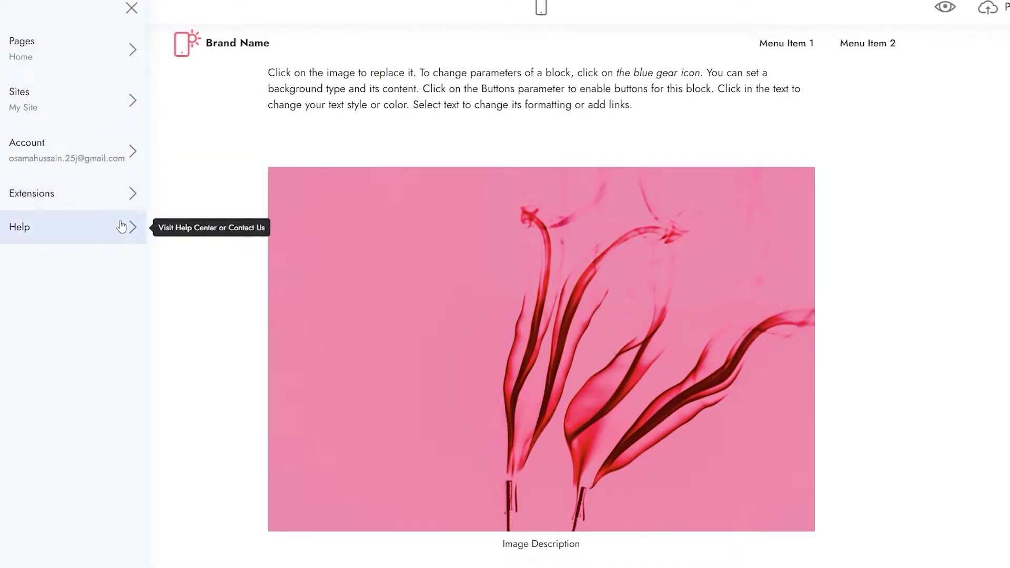
click(110, 113)
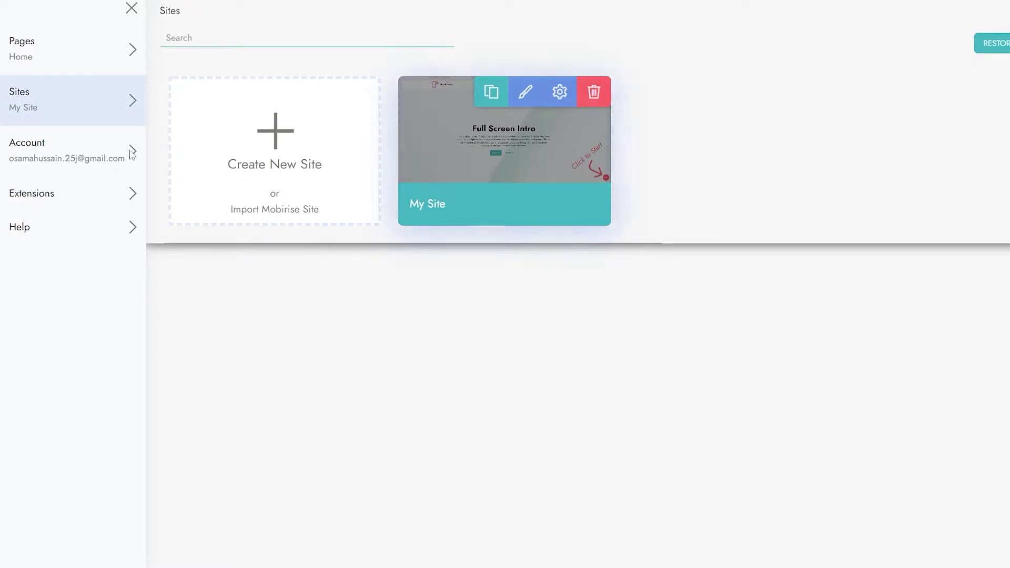
click(287, 170)
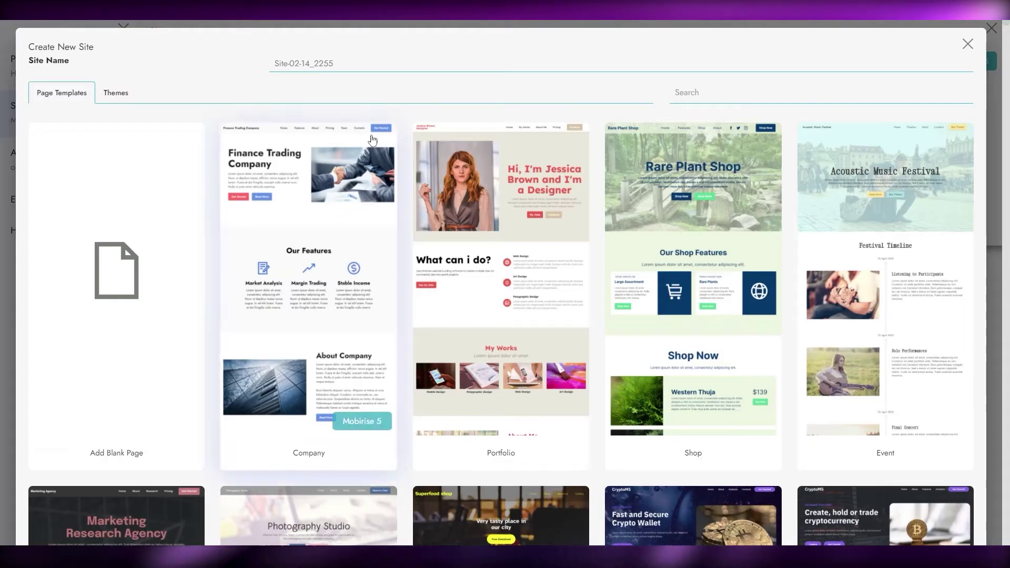
Step: Look through the available page templates for the new site, from Company and Portfolio to the shop, restaurant and app designs
scroll(363, 167, down, 3)
scroll(552, 168, down, 3)
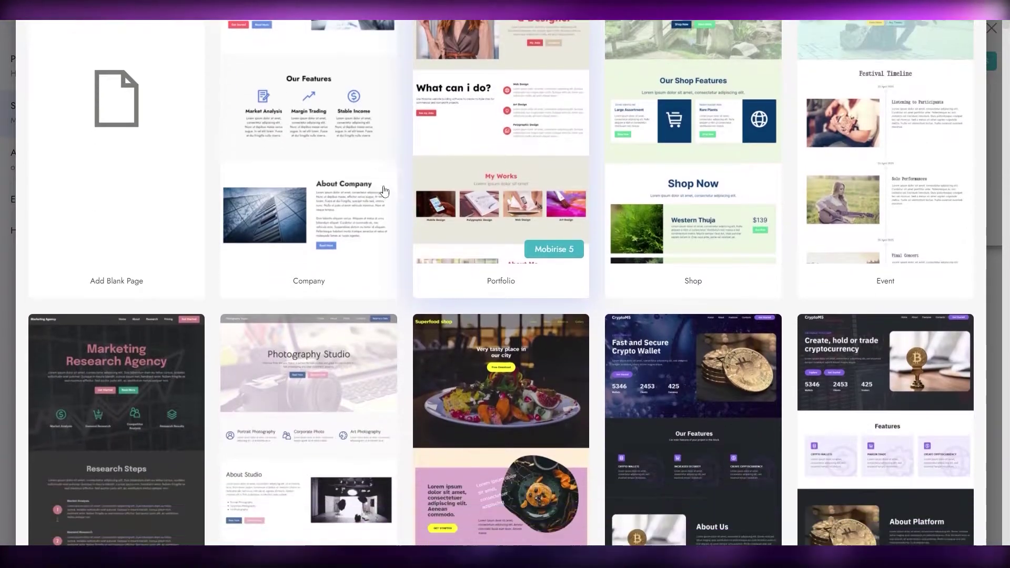
scroll(574, 203, down, 4)
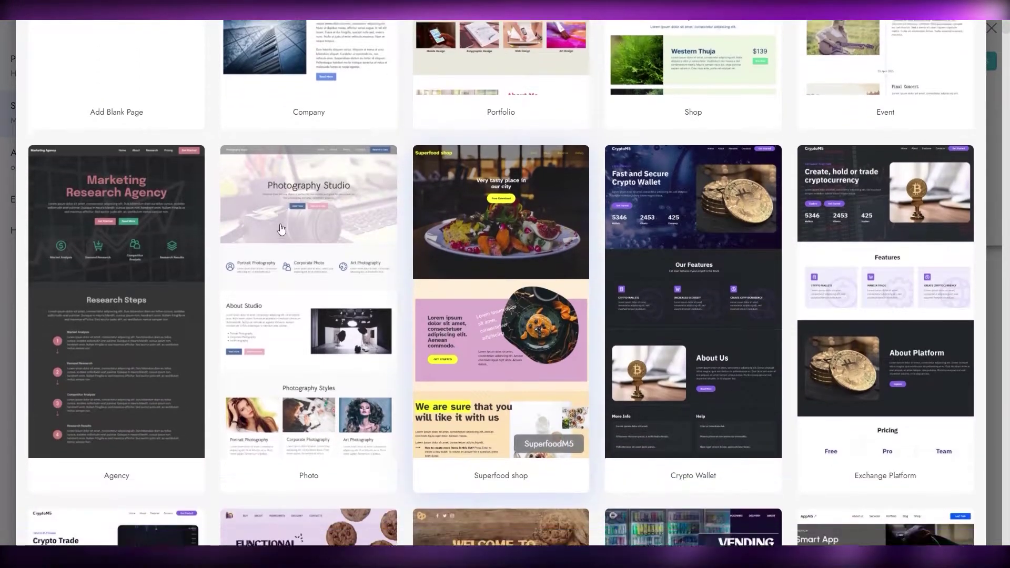
scroll(227, 269, down, 3)
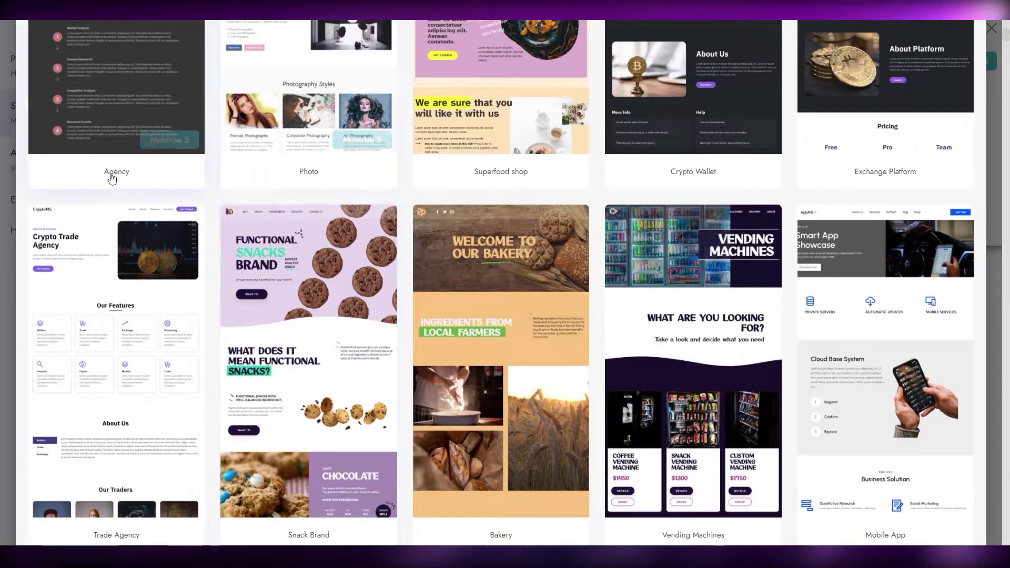
scroll(337, 289, down, 2)
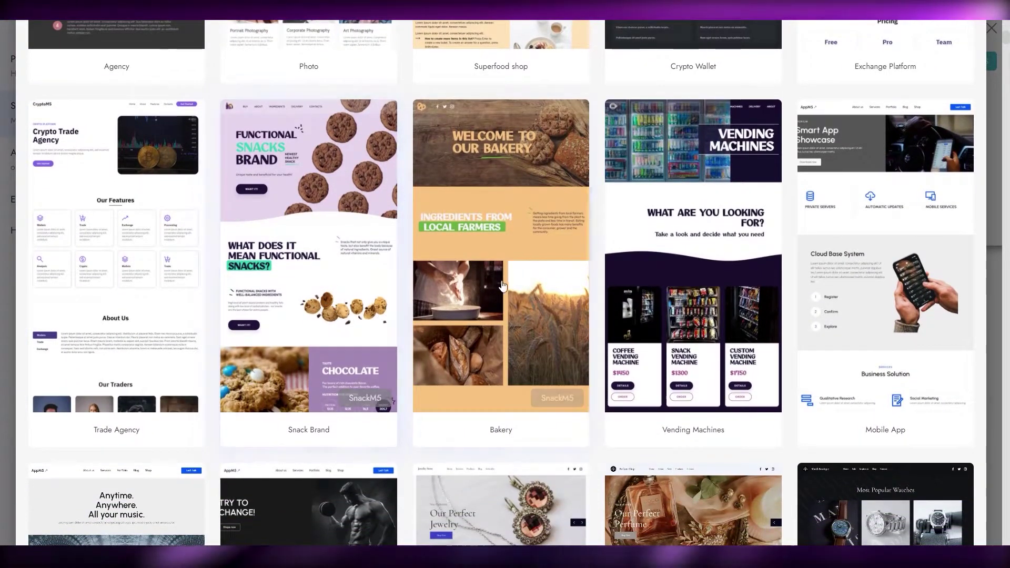
scroll(652, 167, up, 3)
scroll(681, 203, down, 4)
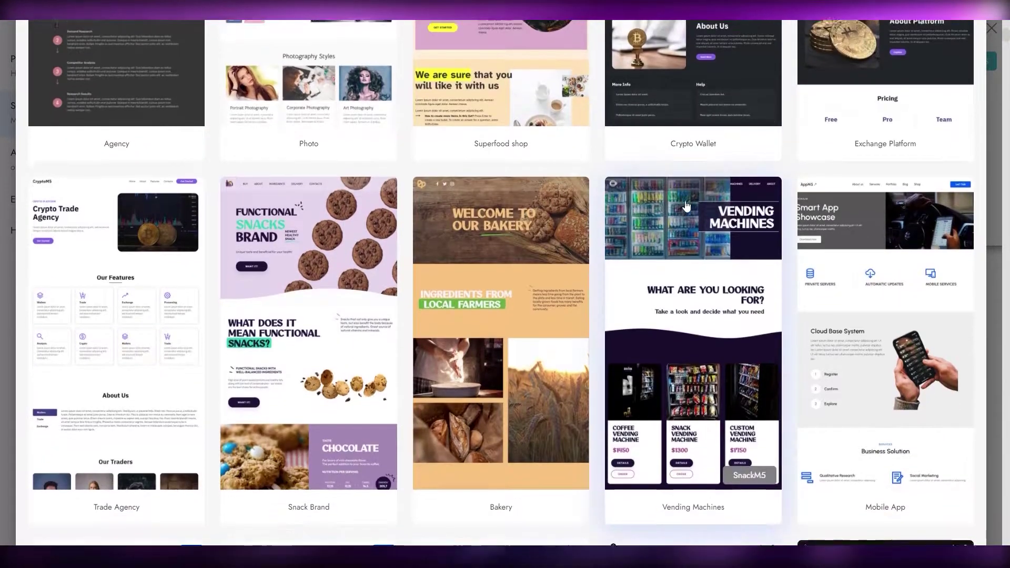
scroll(696, 356, down, 4)
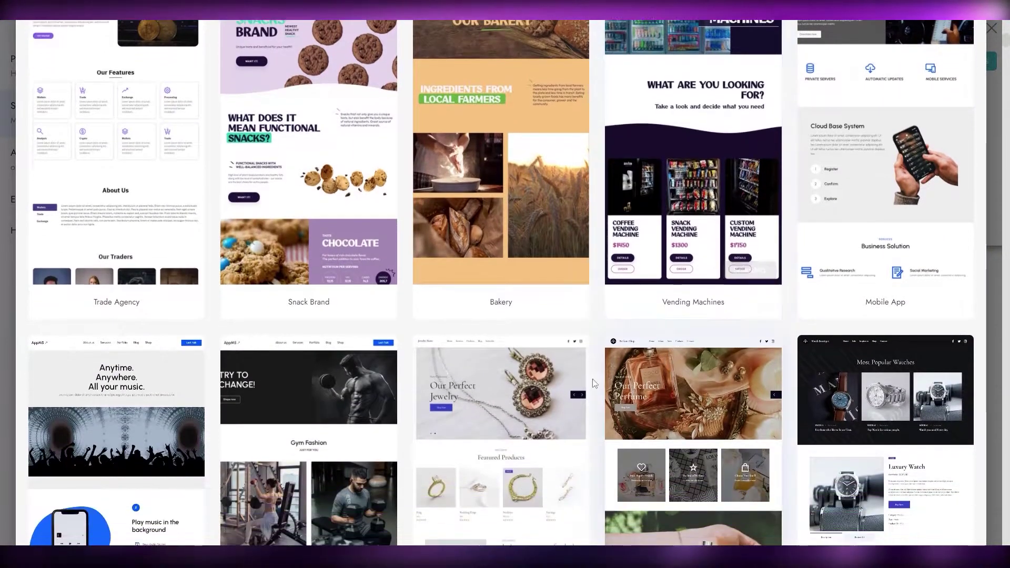
scroll(451, 378, down, 4)
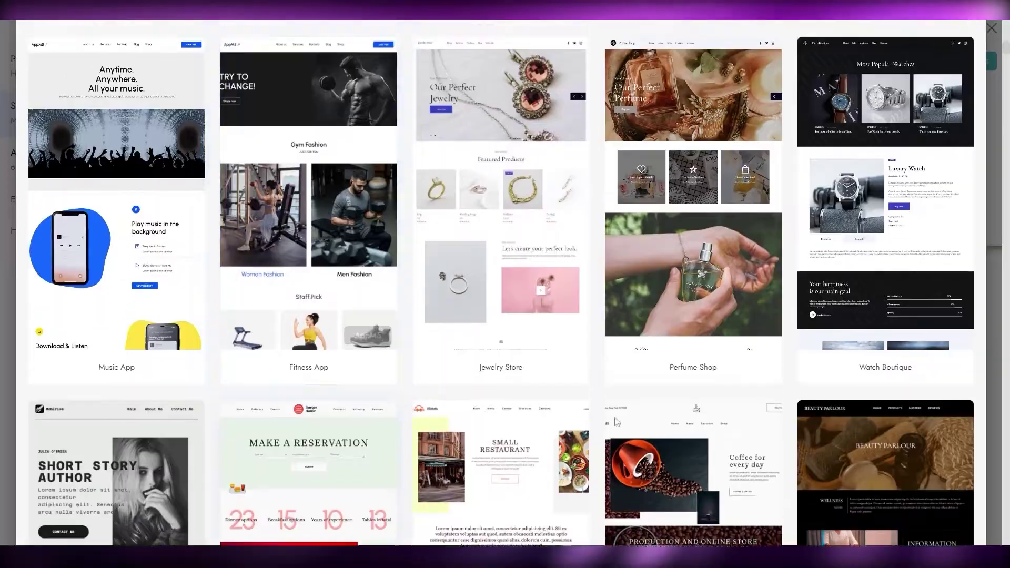
scroll(688, 428, up, 7)
scroll(688, 429, up, 15)
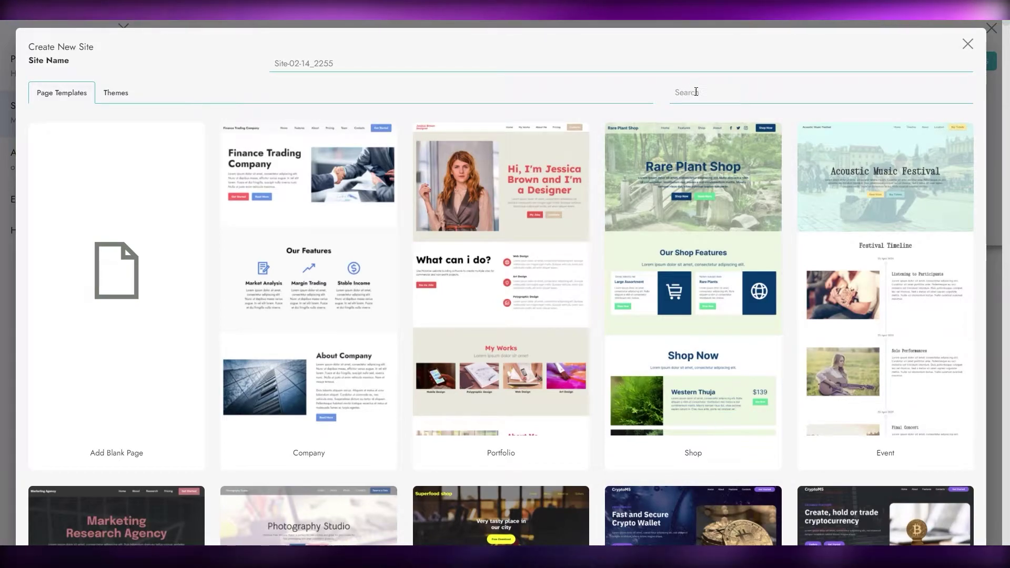
Step: Browse the catalogue of M5, M4 and AMP themes offered for the new site
click(117, 96)
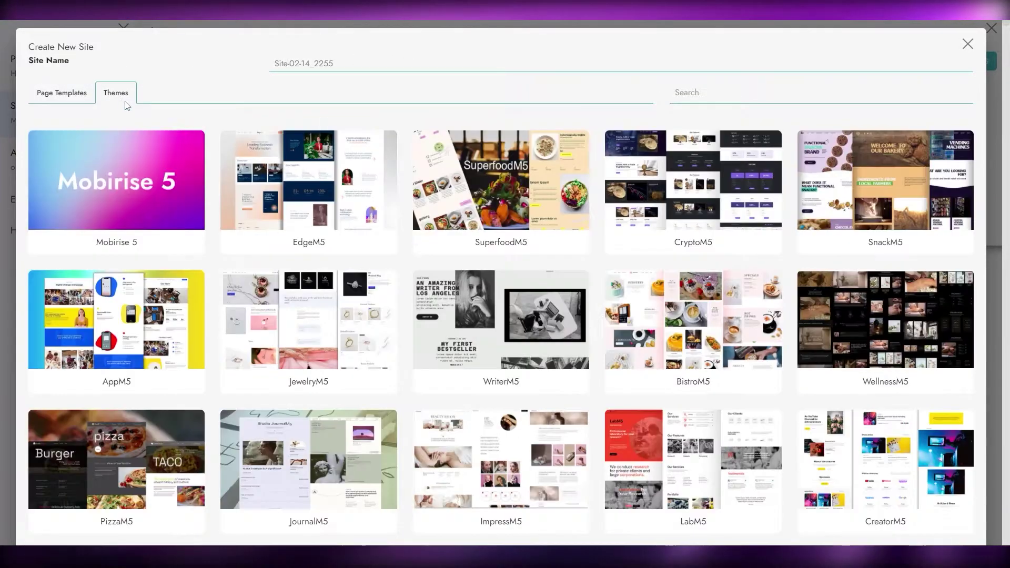
scroll(510, 286, down, 2)
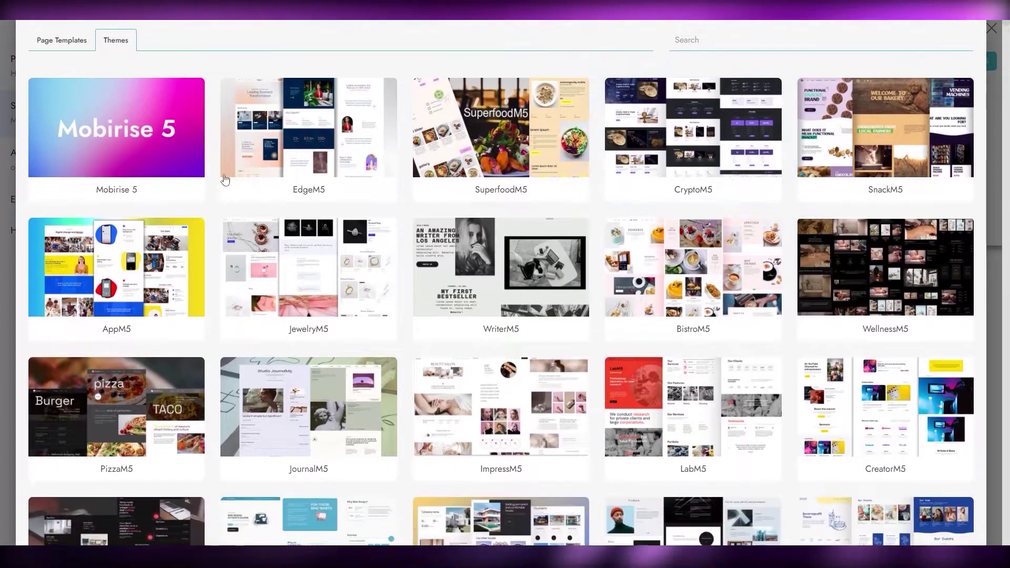
scroll(418, 314, up, 2)
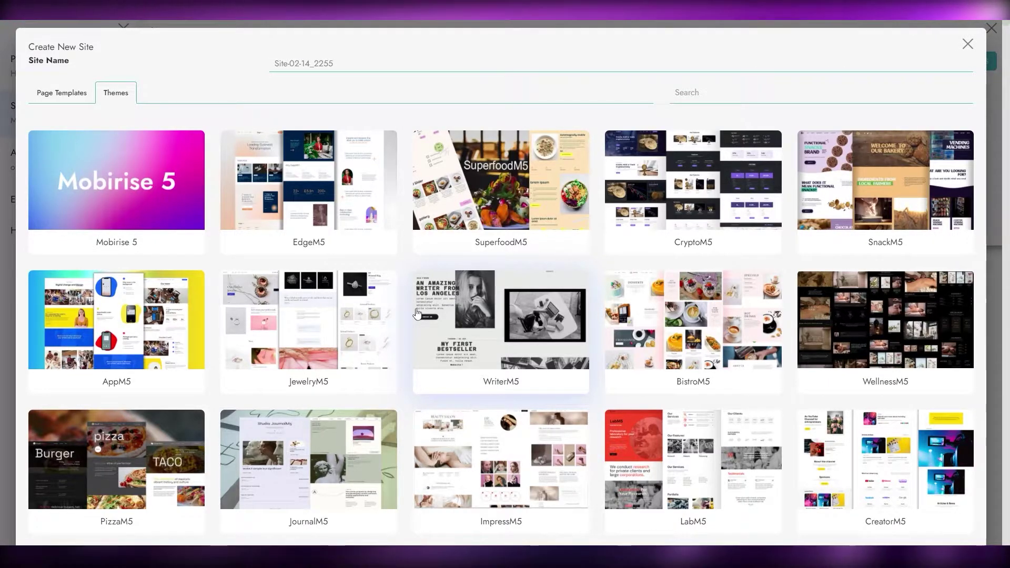
scroll(415, 314, down, 10)
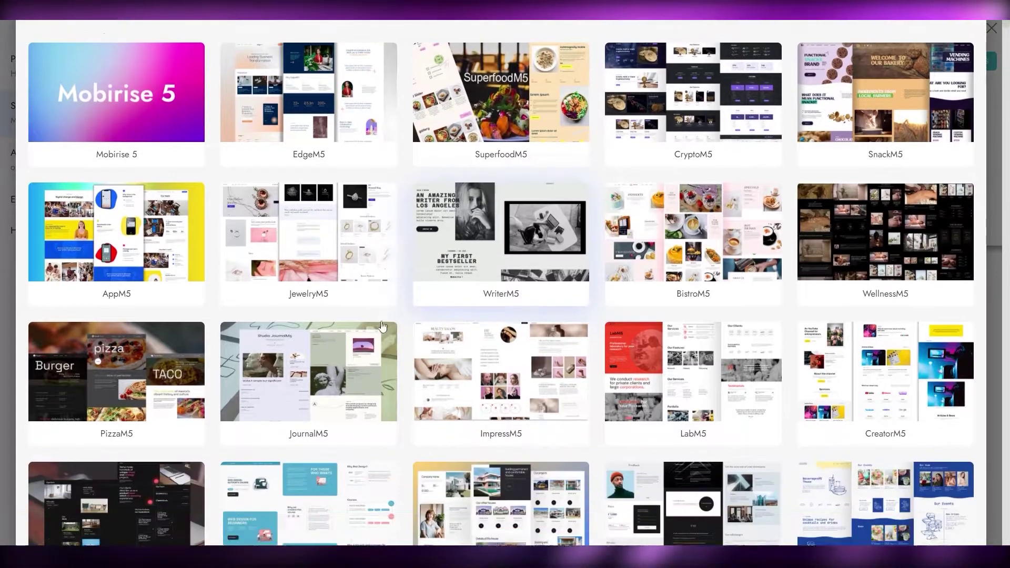
scroll(156, 433, down, 2)
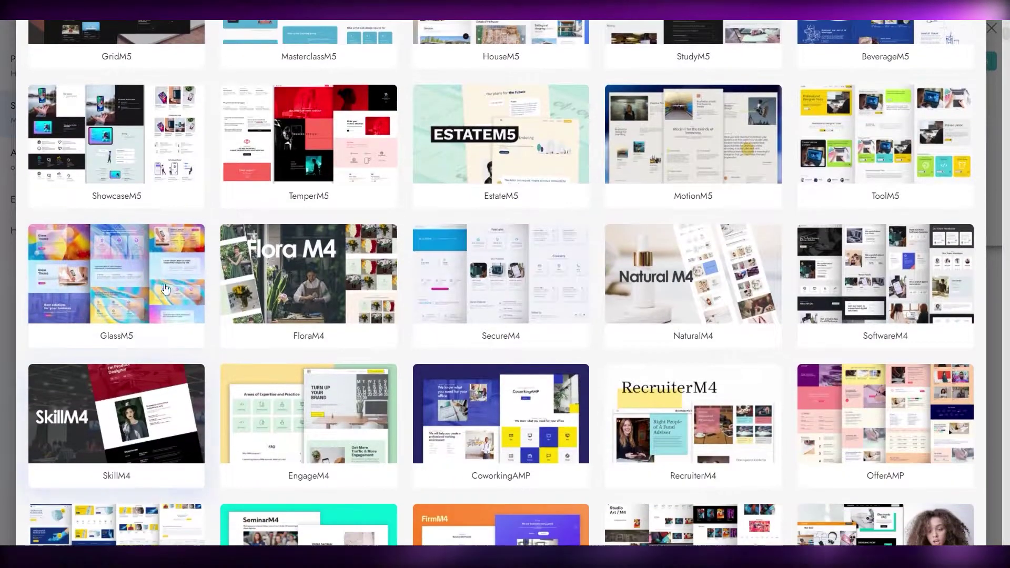
Step: Try to select the GlassM5 theme and the EdgeM5 theme for the new site, declining both purchase offers
click(120, 286)
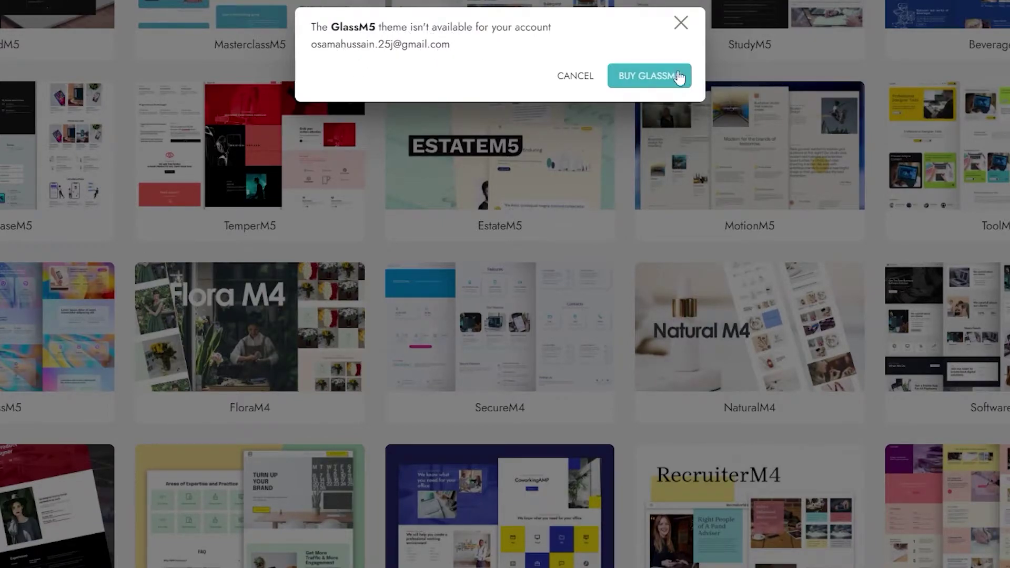
click(681, 24)
scroll(541, 350, up, 5)
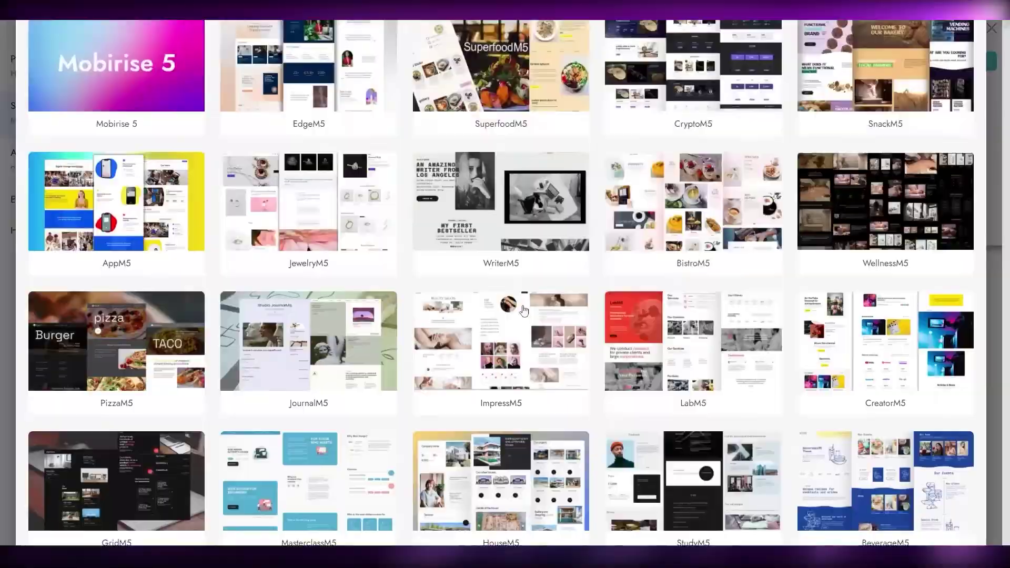
scroll(524, 310, up, 2)
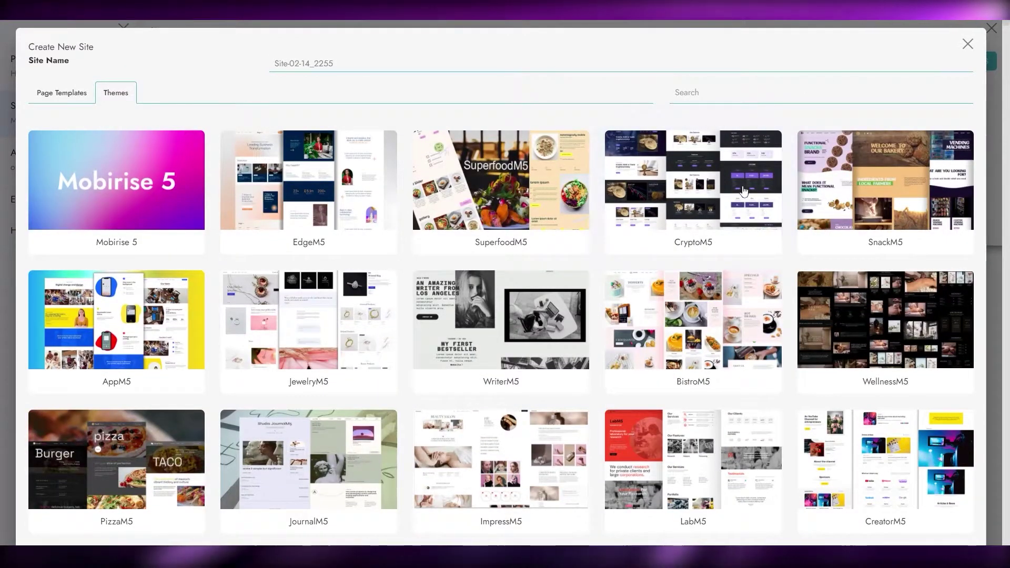
click(309, 200)
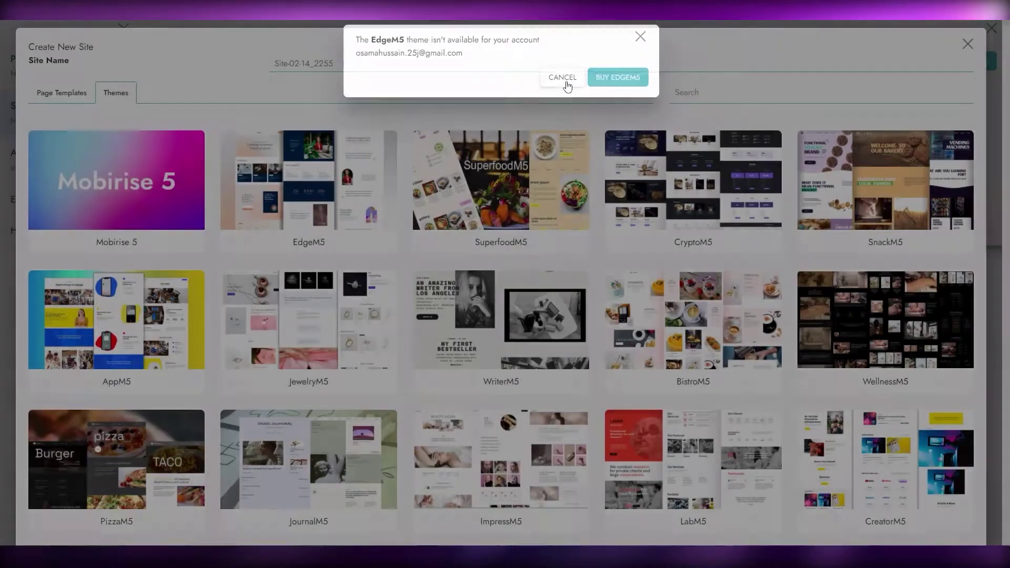
click(562, 77)
Step: Create the new site from the Mobirise 5 theme with the Company template and confirm its creation
click(138, 195)
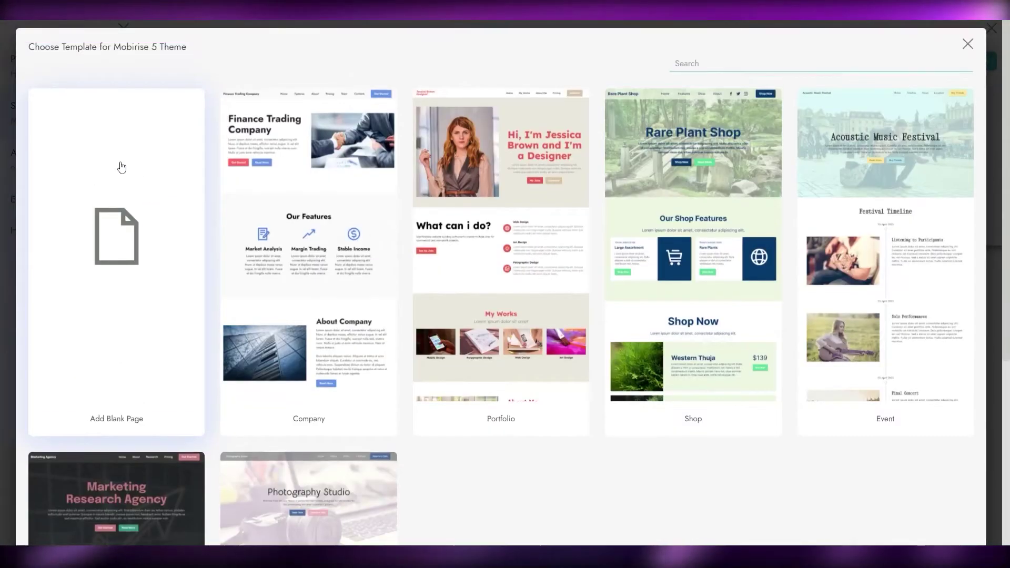
scroll(579, 221, down, 1)
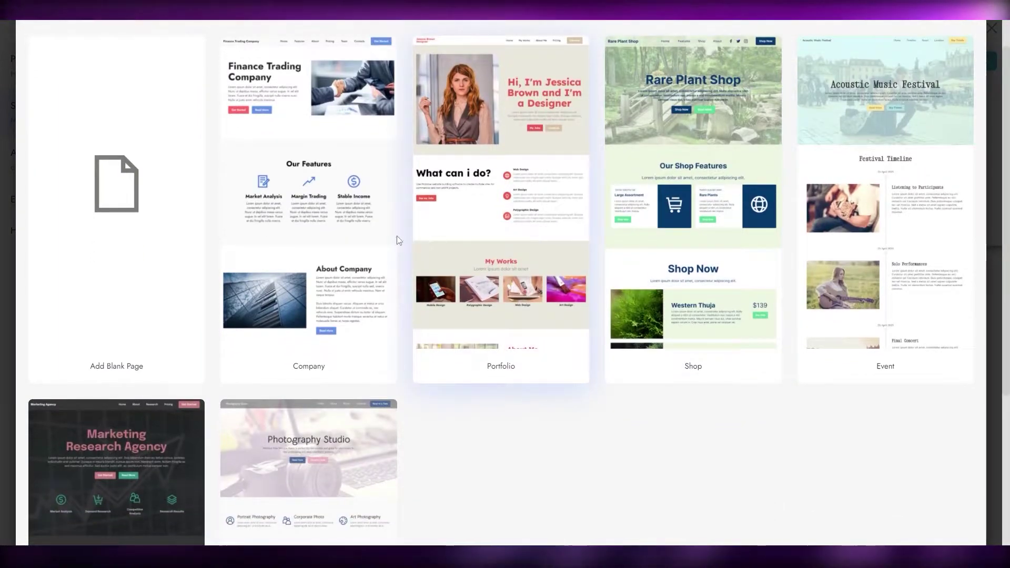
scroll(384, 247, down, 1)
scroll(321, 232, up, 1)
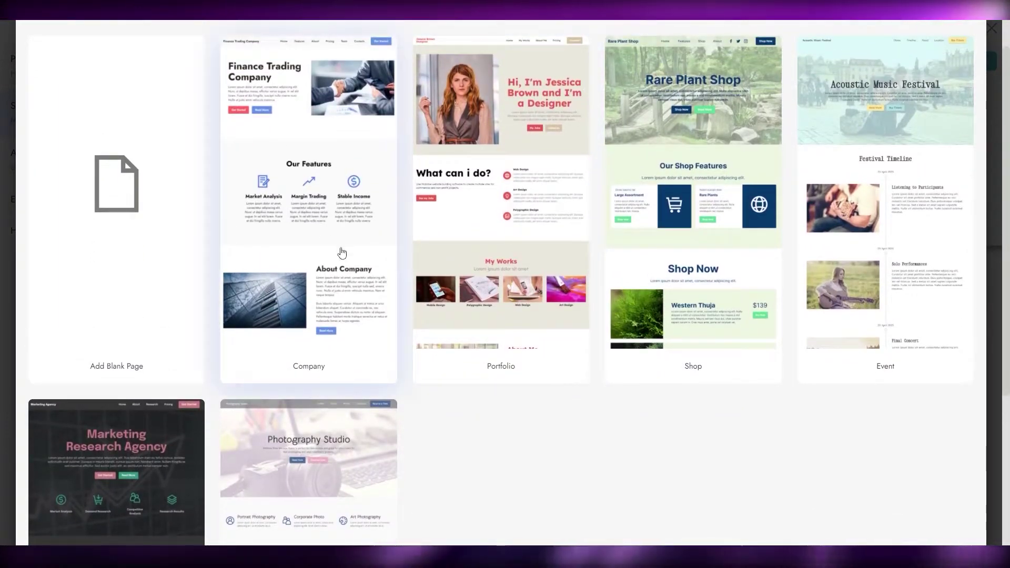
scroll(570, 322, down, 1)
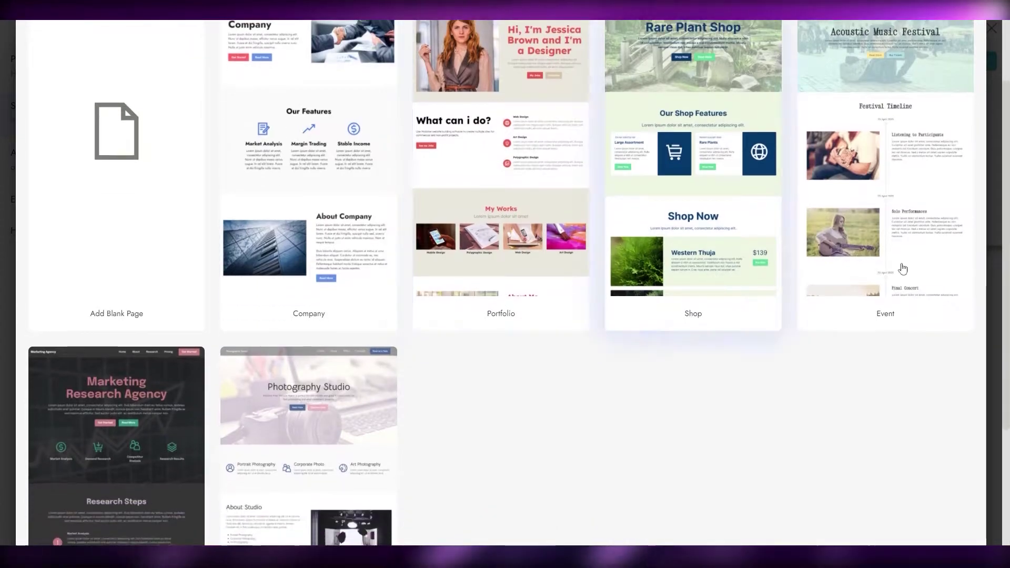
scroll(187, 439, down, 3)
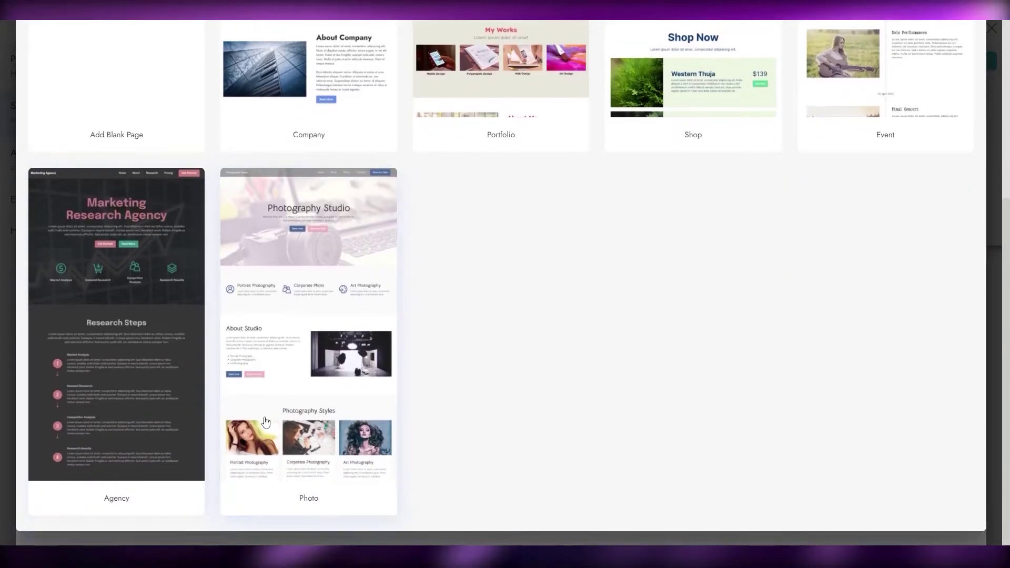
scroll(383, 413, up, 4)
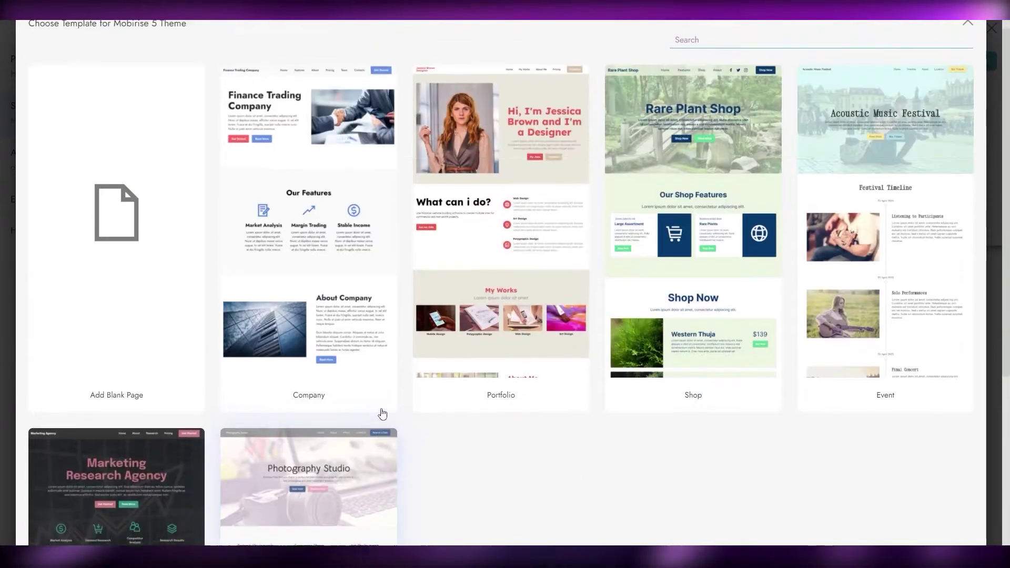
click(290, 331)
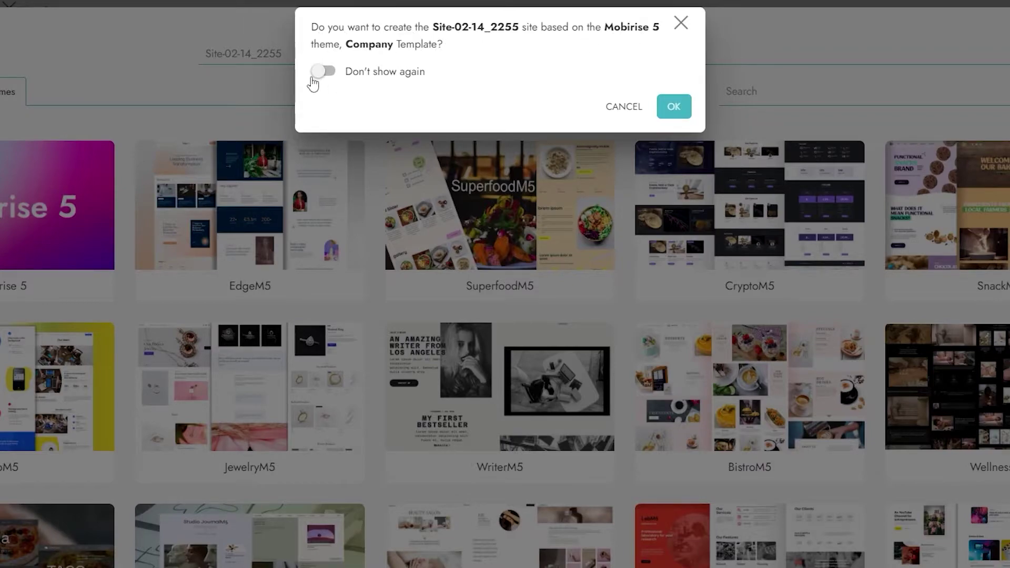
click(673, 107)
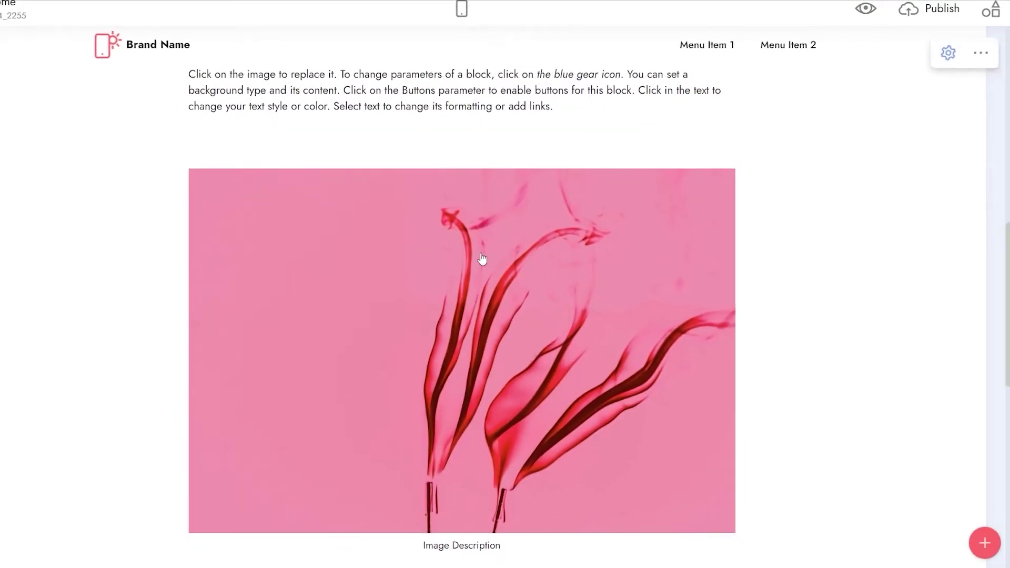
Step: Look through the new company page's sections, including its header, features, company description and block options
scroll(413, 384, down, 10)
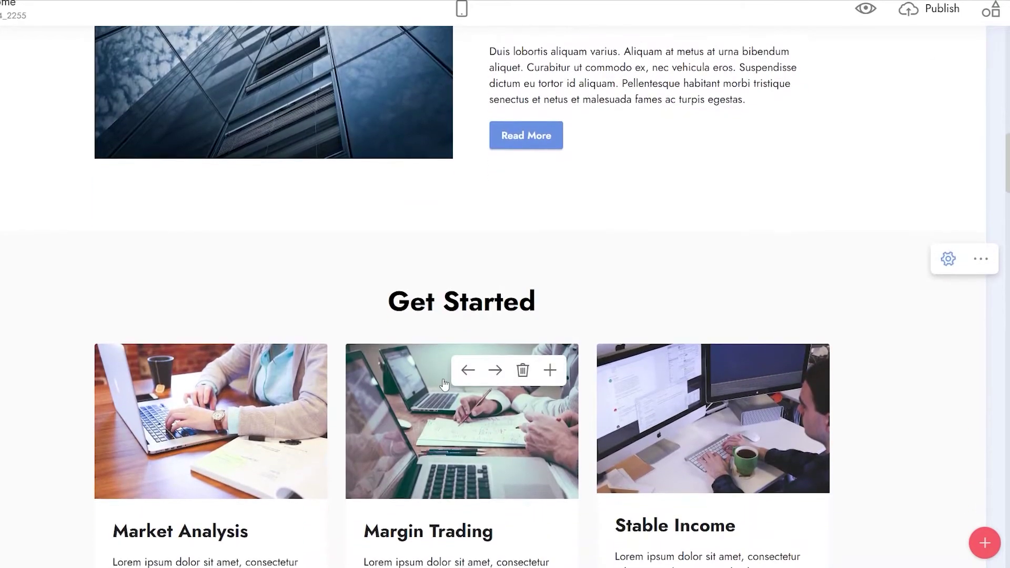
scroll(418, 379, up, 6)
scroll(482, 241, up, 3)
scroll(575, 214, down, 1)
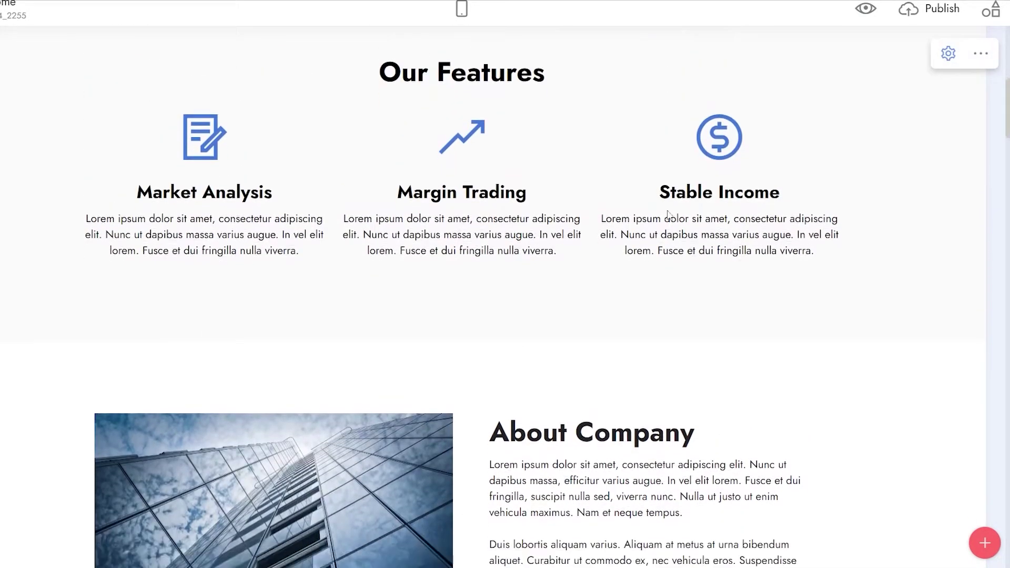
scroll(636, 142, up, 6)
scroll(894, 89, up, 2)
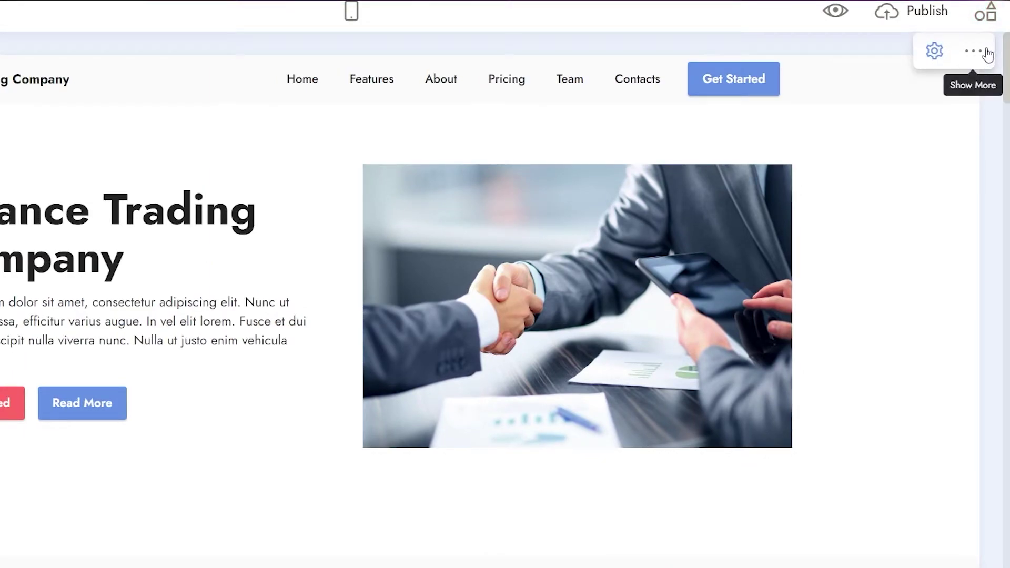
click(968, 53)
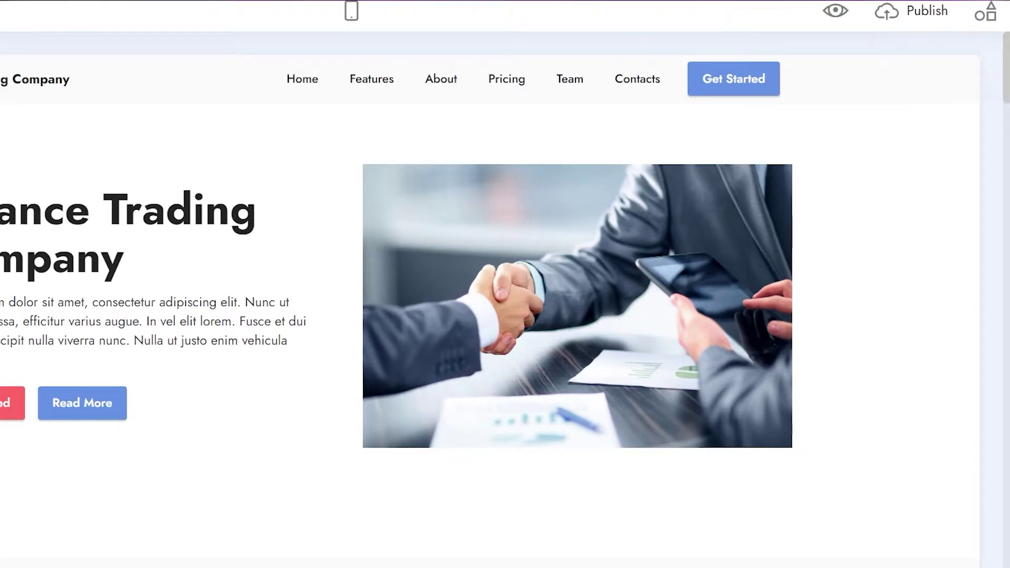
Step: View the main menu's entries for pages, sites, account, extensions and help, and close it again
click(20, 12)
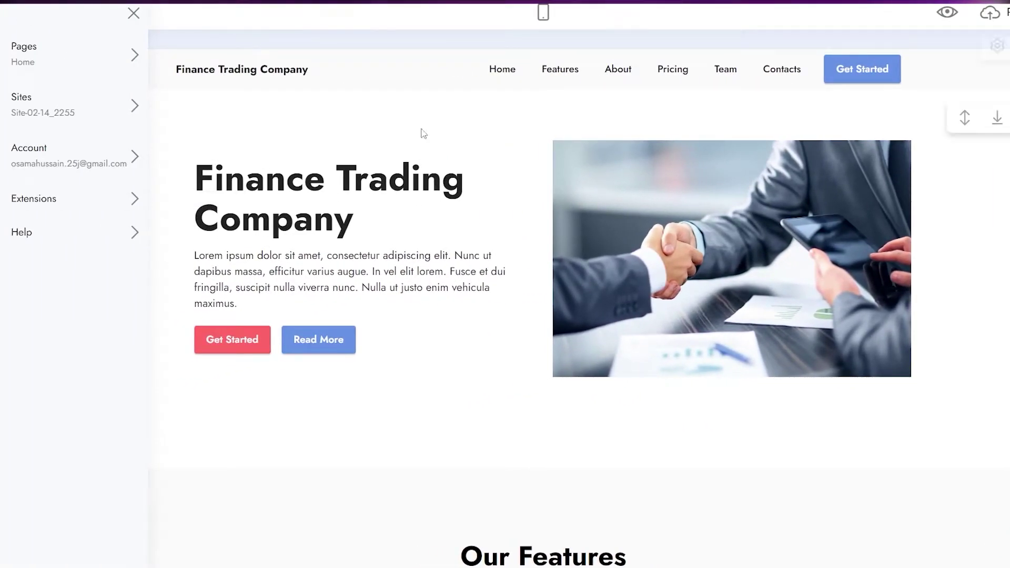
scroll(423, 133, down, 1)
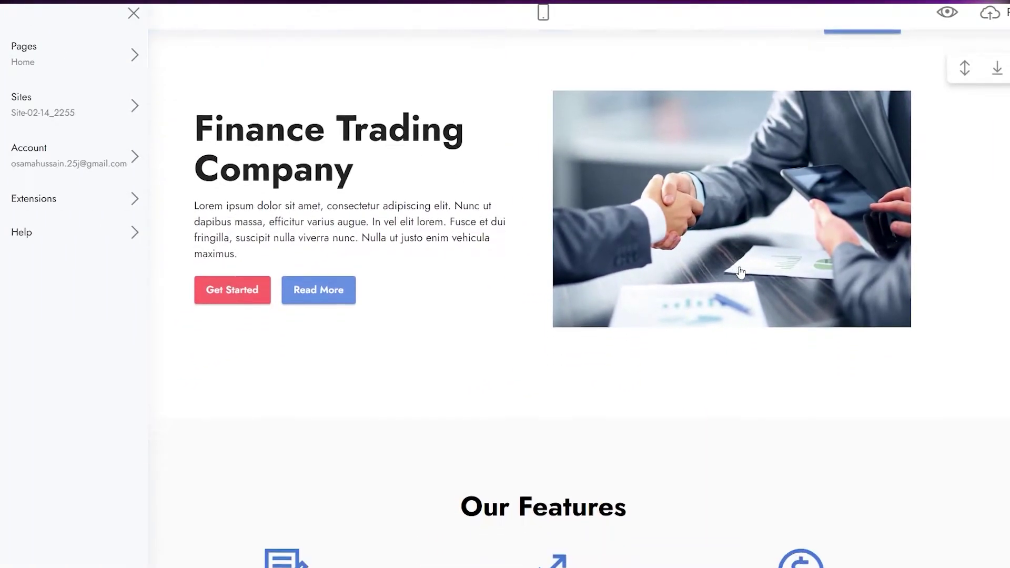
click(144, 252)
scroll(453, 313, up, 1)
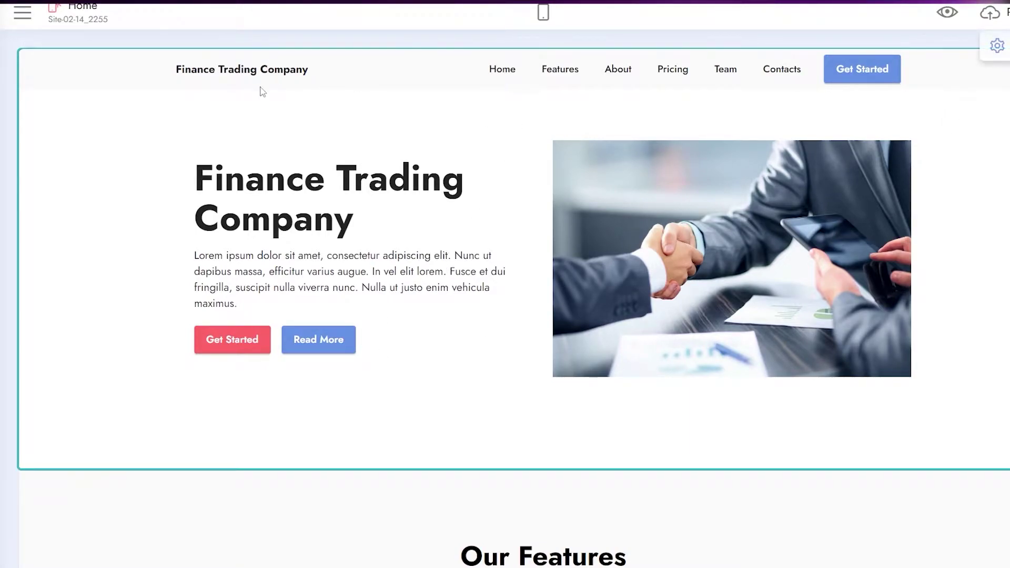
Step: Try the bold and italic formatting on the hero title, and select the paragraph below it to view its text options
mouse_move(970, 74)
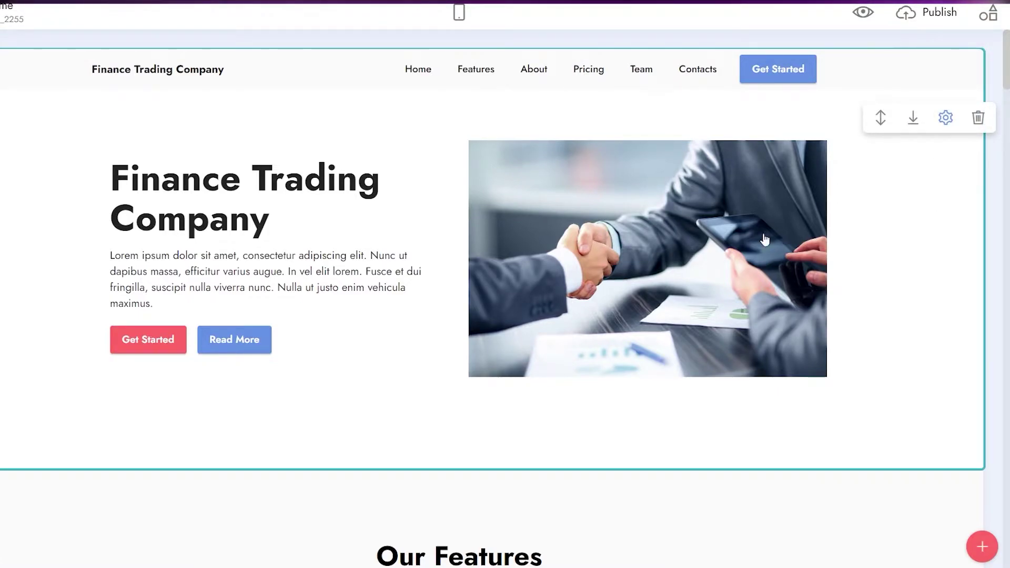
click(251, 220)
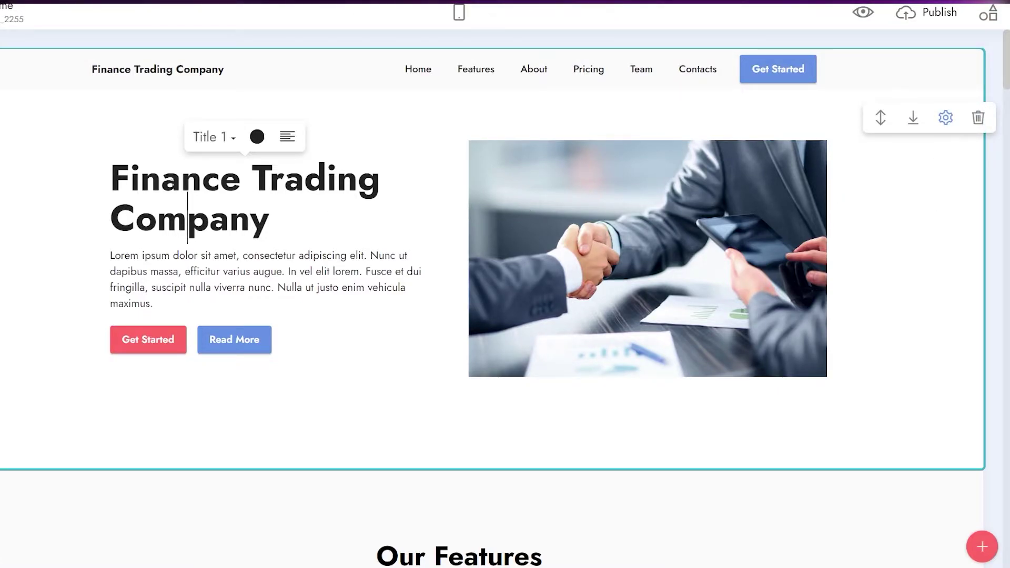
triple_click(168, 225)
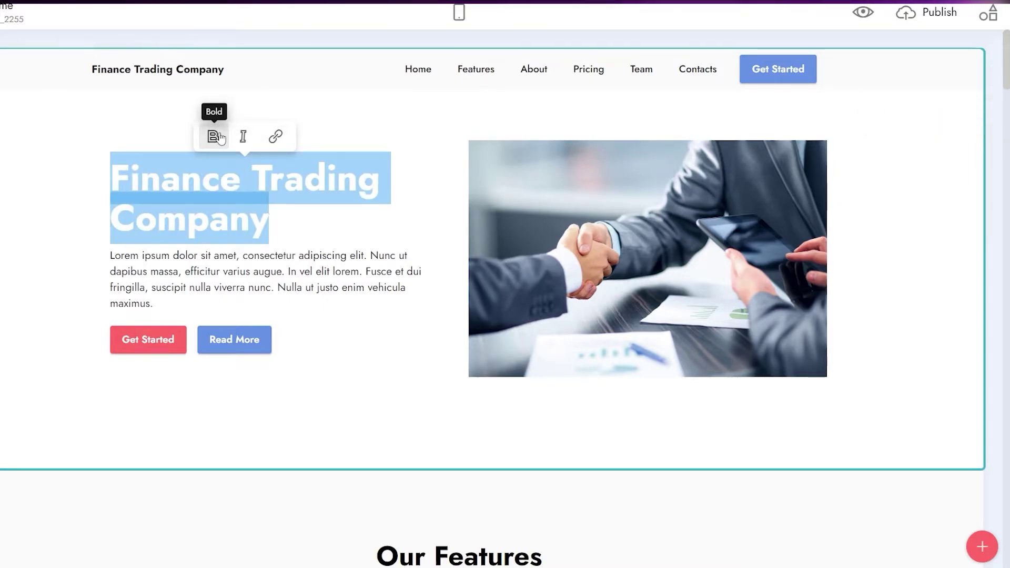
click(220, 138)
click(202, 138)
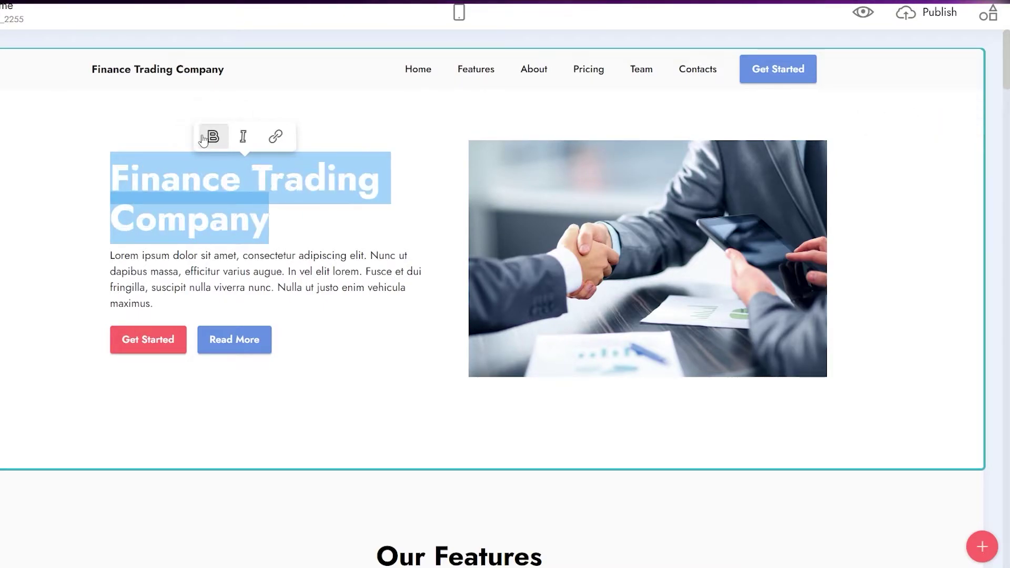
click(243, 147)
click(243, 145)
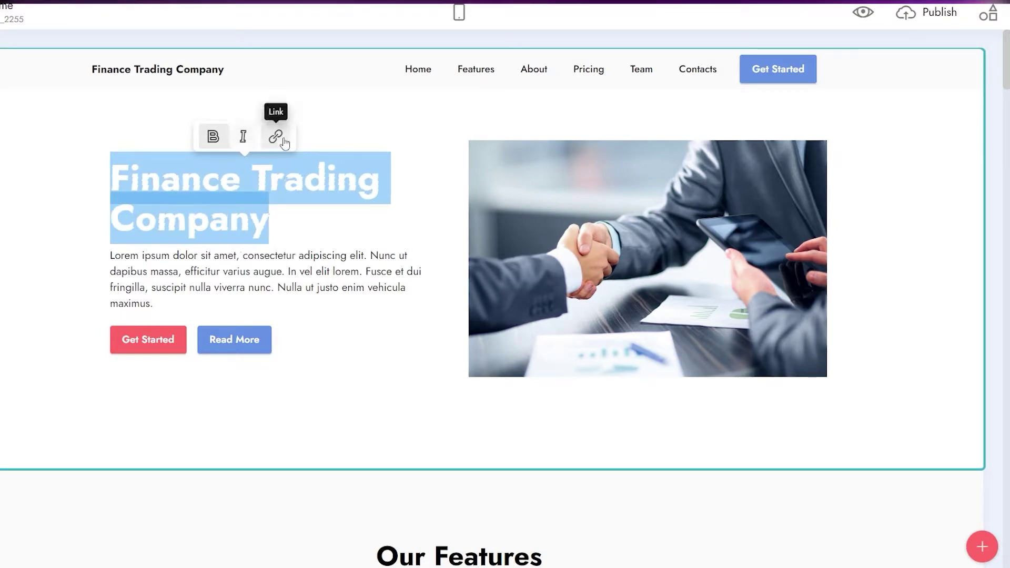
click(295, 225)
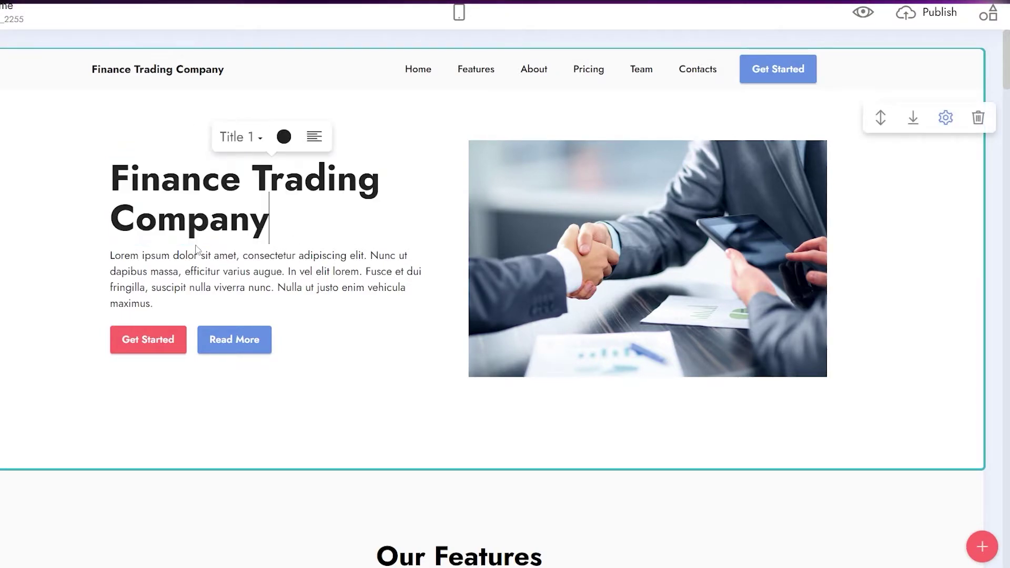
triple_click(192, 273)
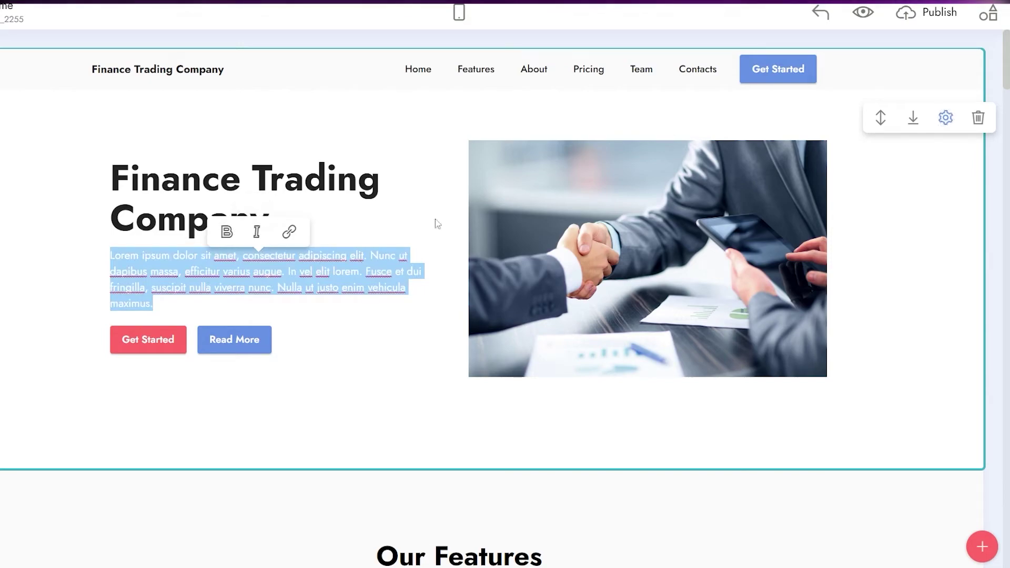
Step: Set the hero block's background colour to the lightest blue in the palette
click(945, 121)
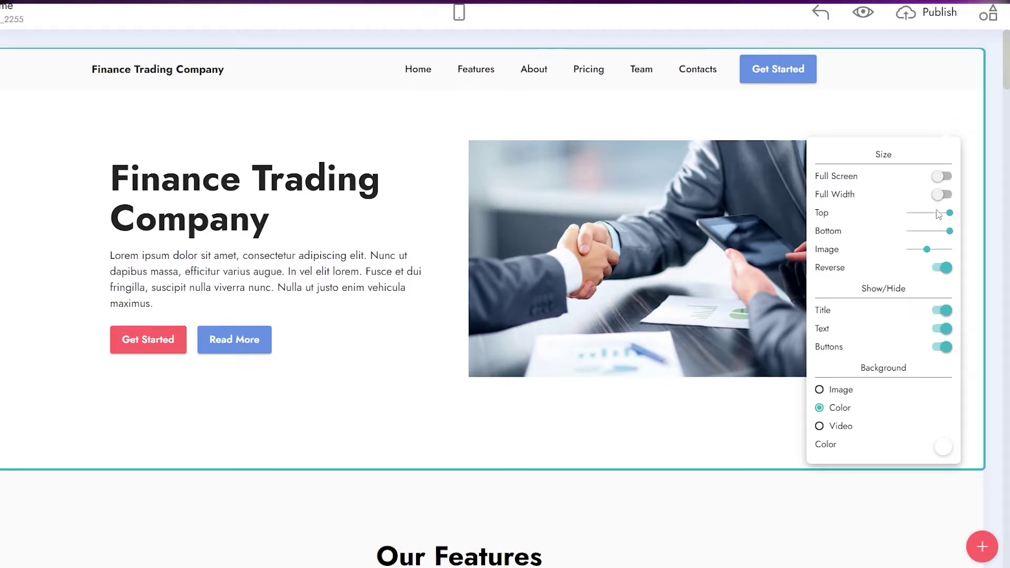
drag(947, 212, 930, 251)
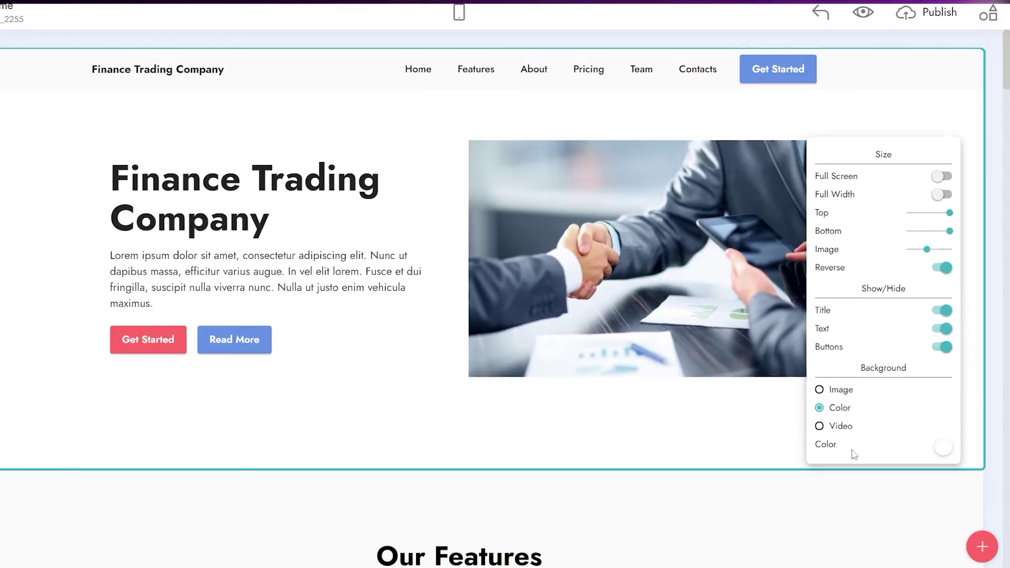
click(945, 447)
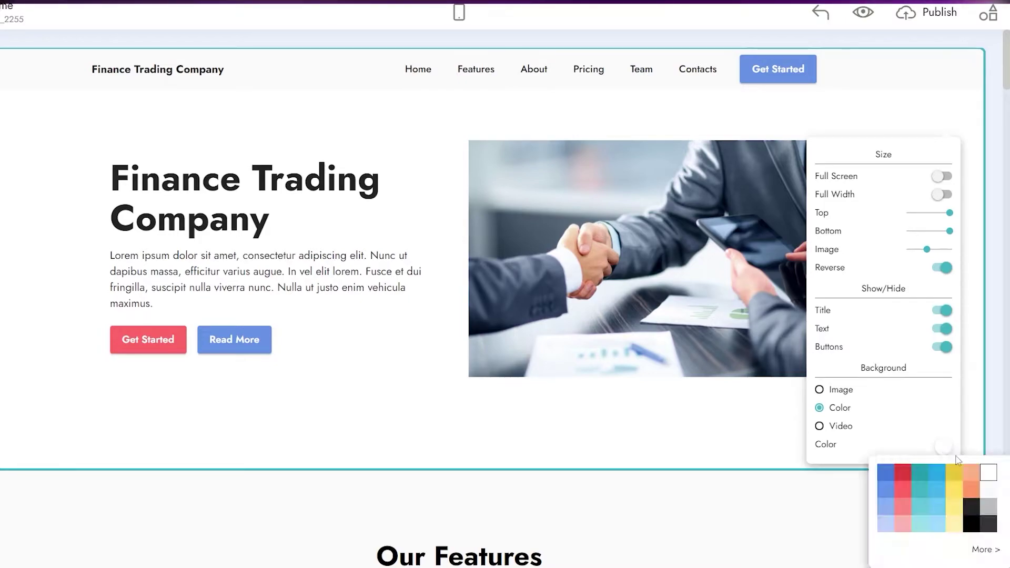
click(895, 482)
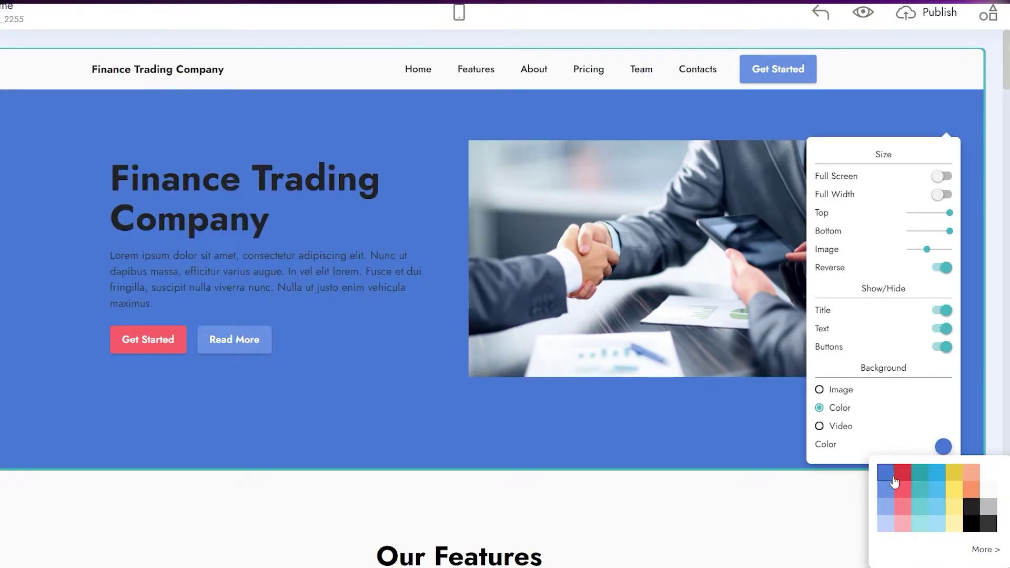
click(887, 525)
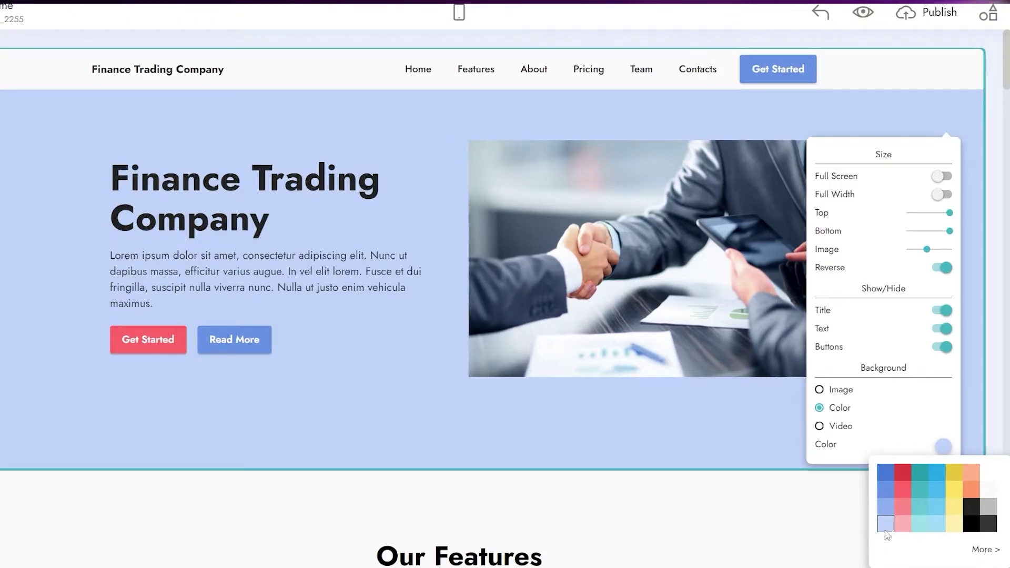
Step: Examine the navigation header block's settings and its Hamburger colour choices, and close them without changes
click(368, 72)
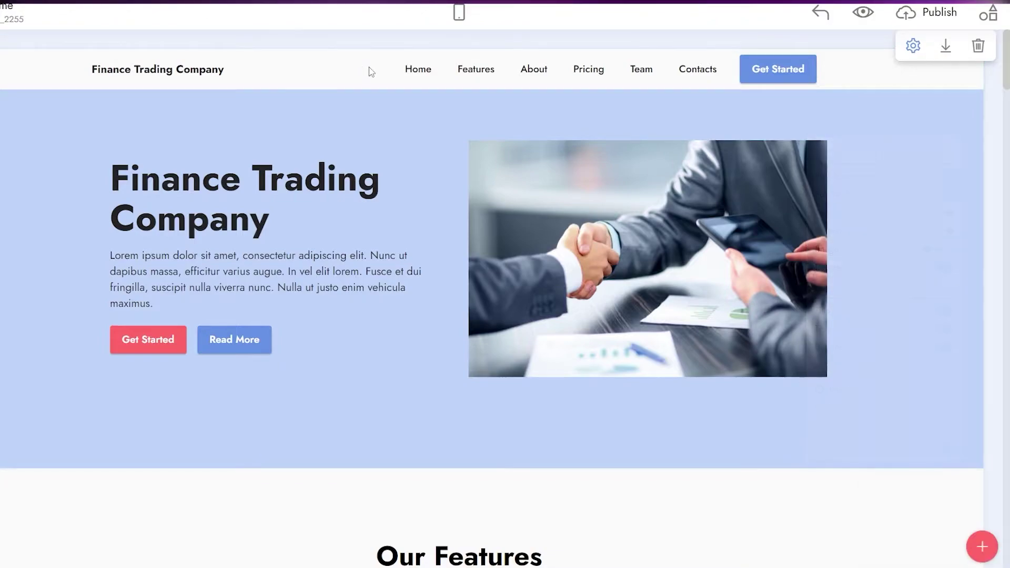
click(912, 45)
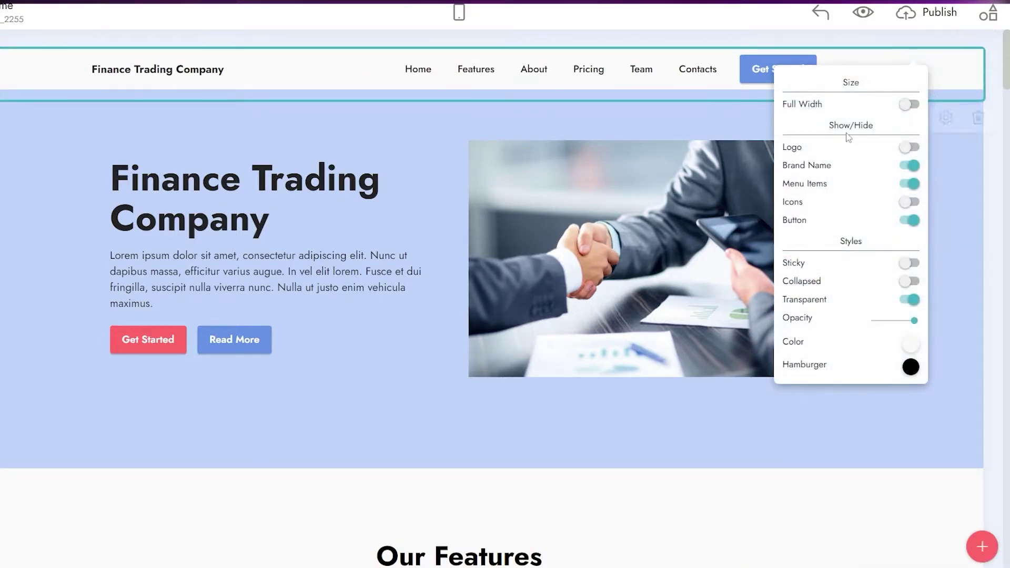
click(910, 367)
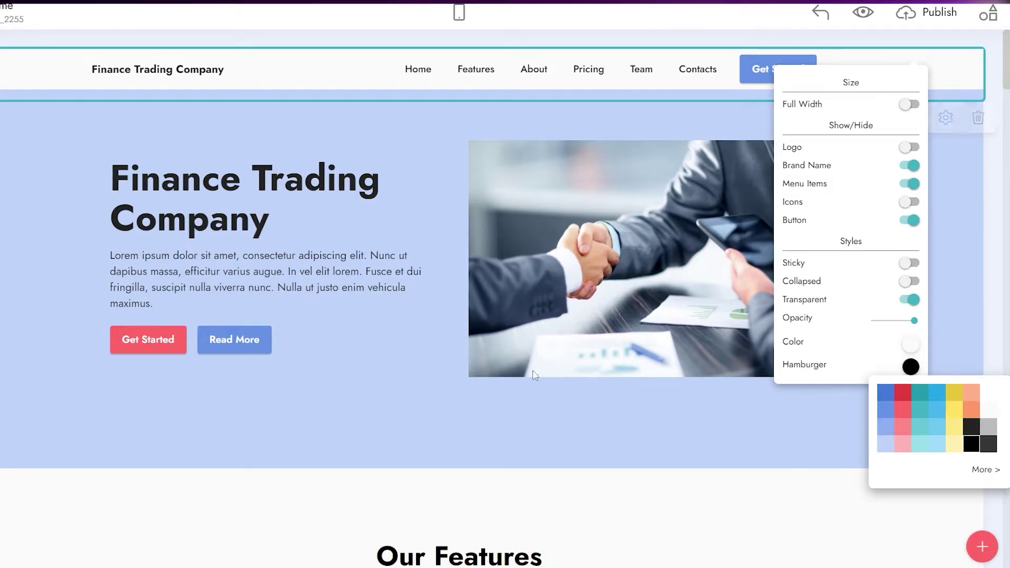
click(293, 72)
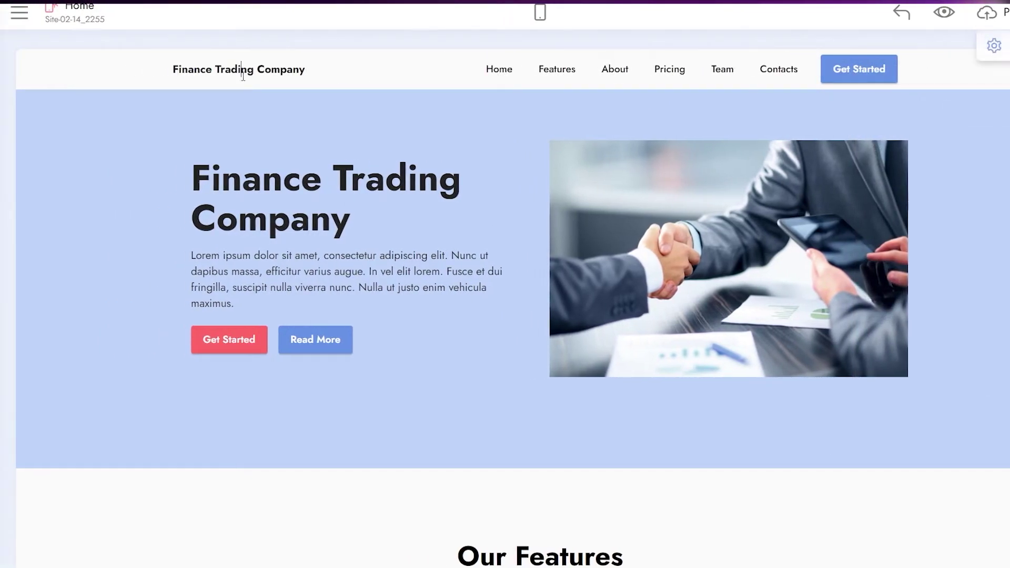
Step: Apply the Title 3 text style to the "Finance Trading Company" brand name in the header
click(242, 69)
click(293, 92)
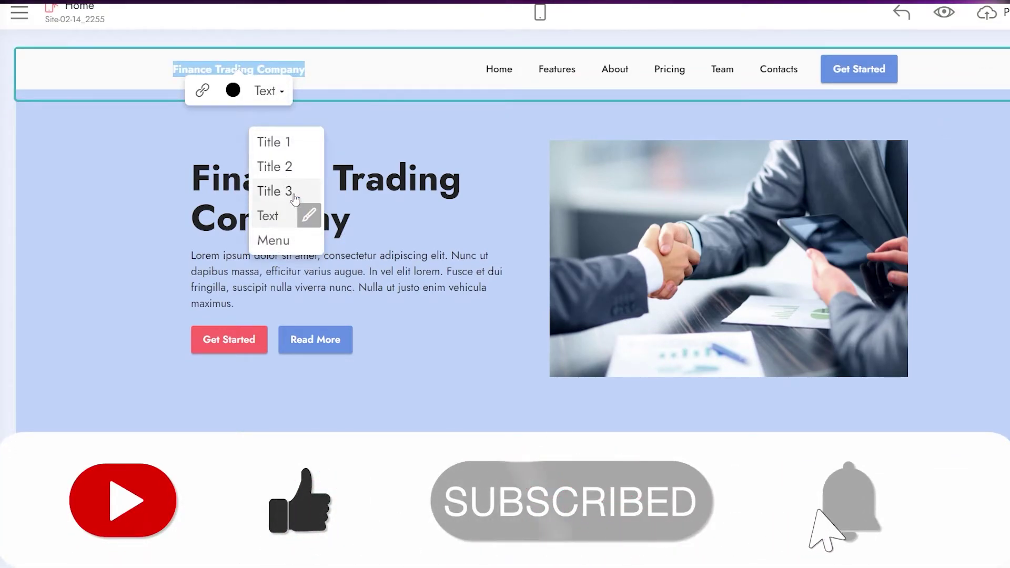
click(302, 191)
click(326, 171)
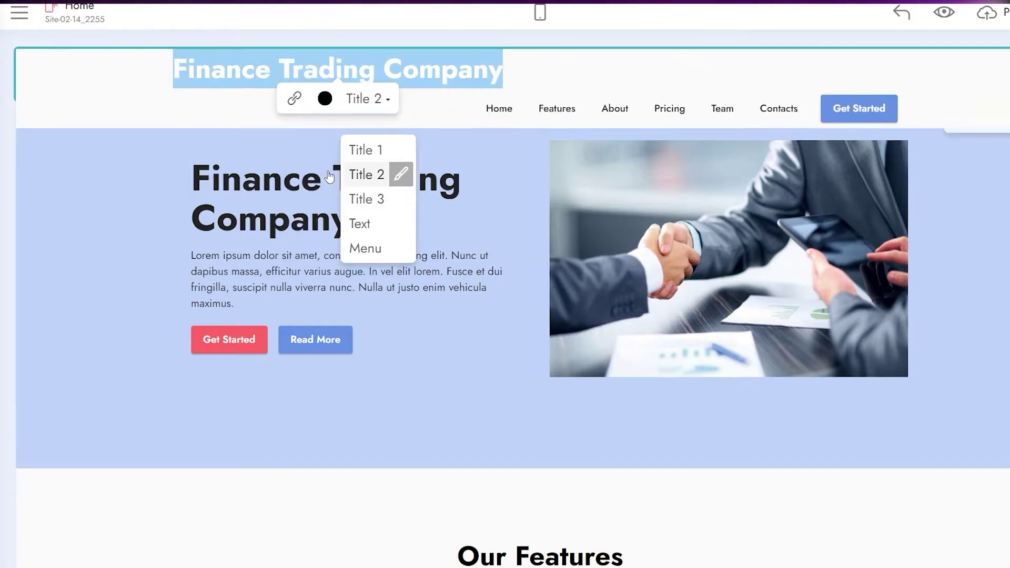
click(383, 204)
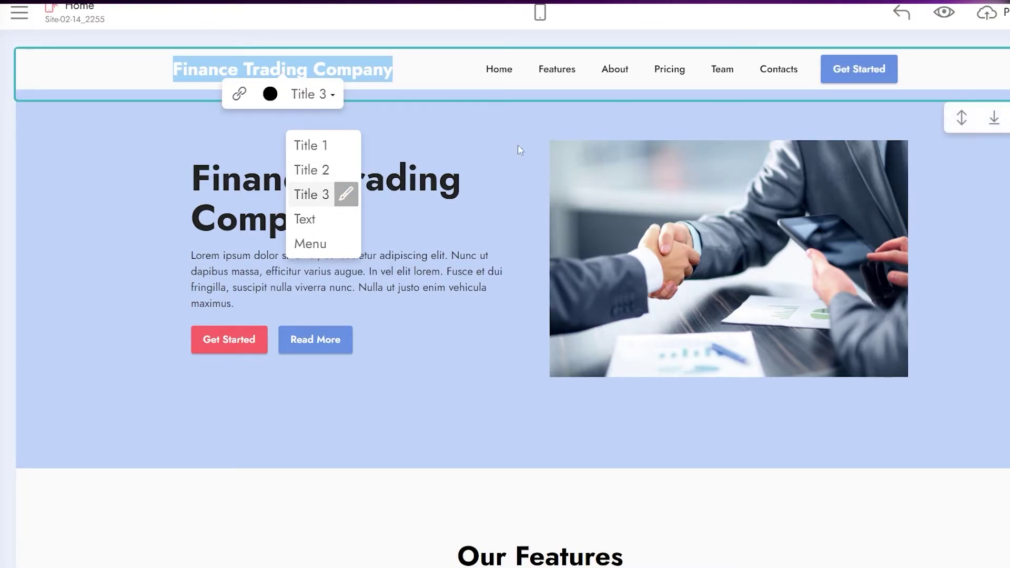
click(500, 93)
Step: Try to move the hero block to another place in the page order
scroll(898, 226, down, 5)
scroll(903, 239, up, 2)
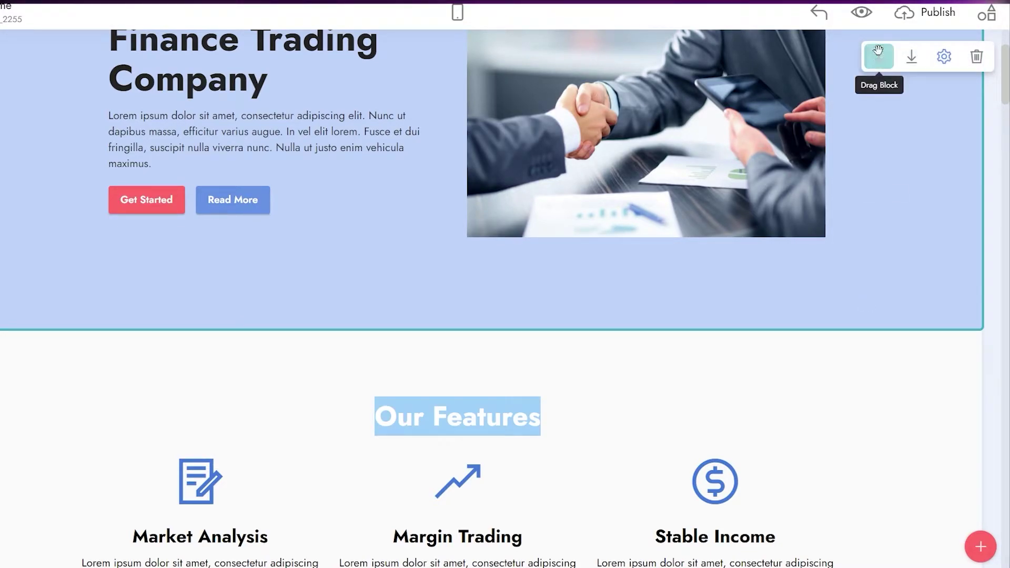
drag(878, 50, 883, 131)
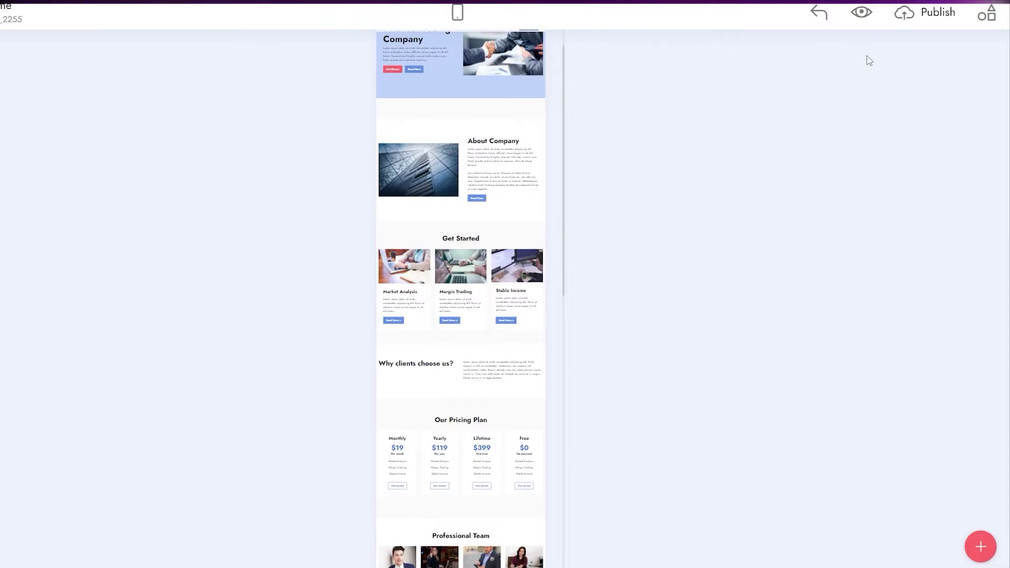
drag(869, 60, 869, 60)
scroll(650, 257, up, 5)
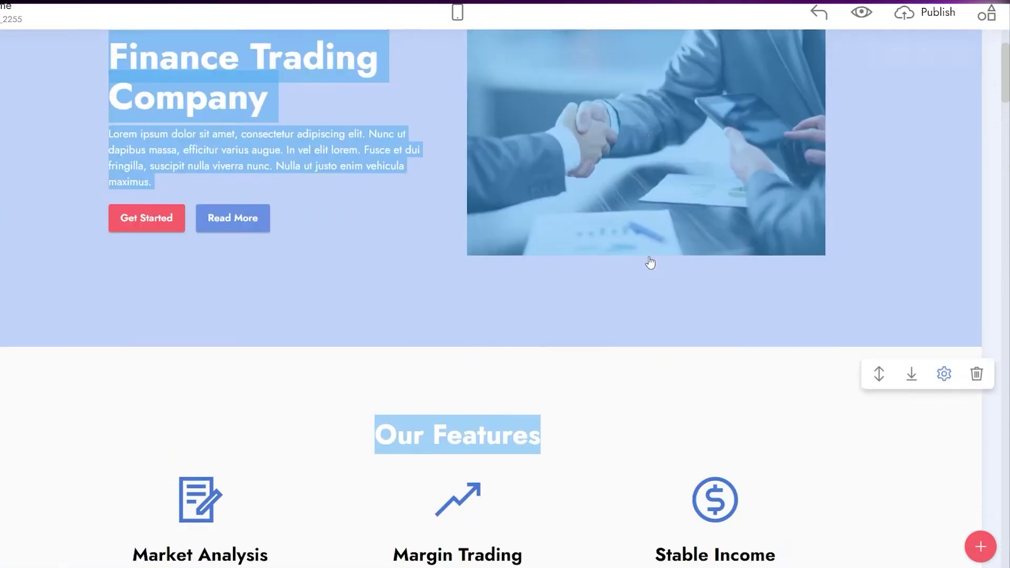
scroll(651, 262, up, 2)
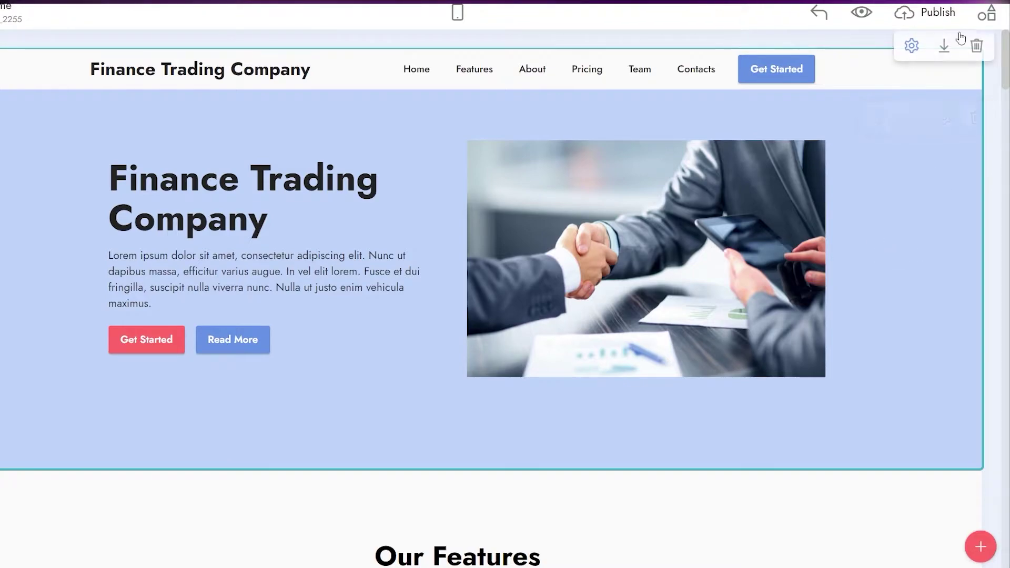
Step: Browse the icon library for the Margin Trading feature's icon and close it without inserting one
scroll(459, 321, down, 8)
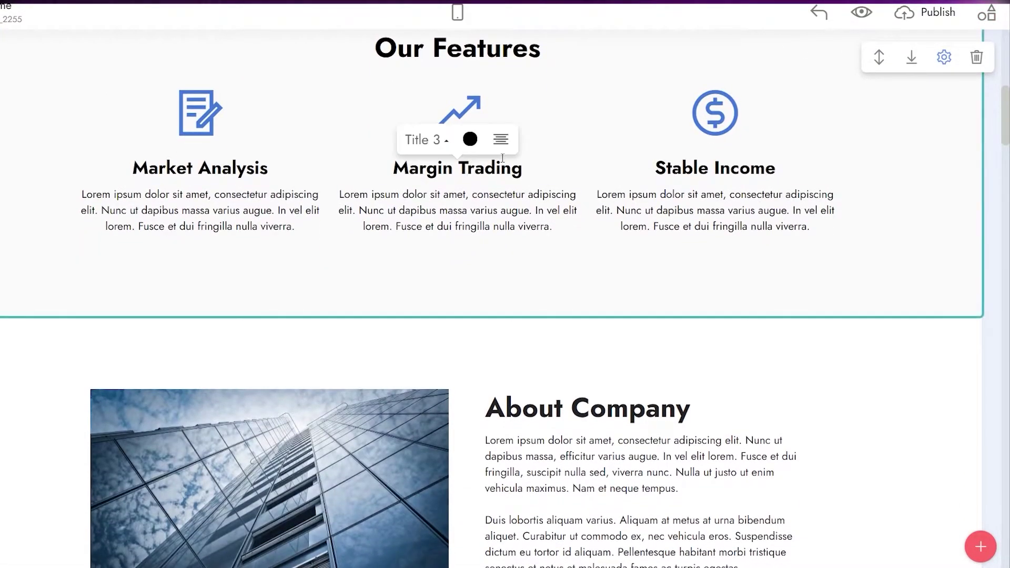
click(470, 117)
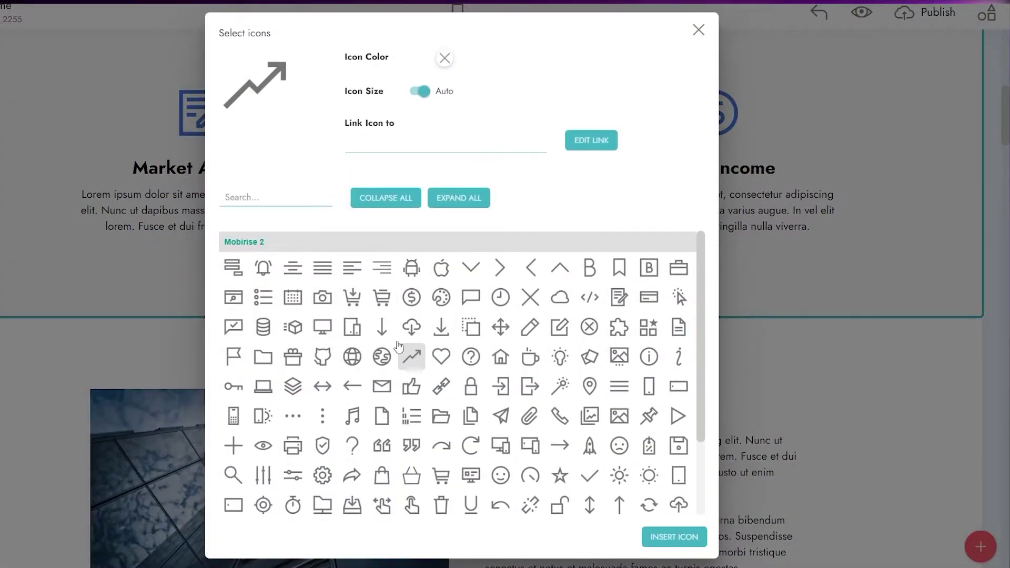
scroll(421, 350, down, 1)
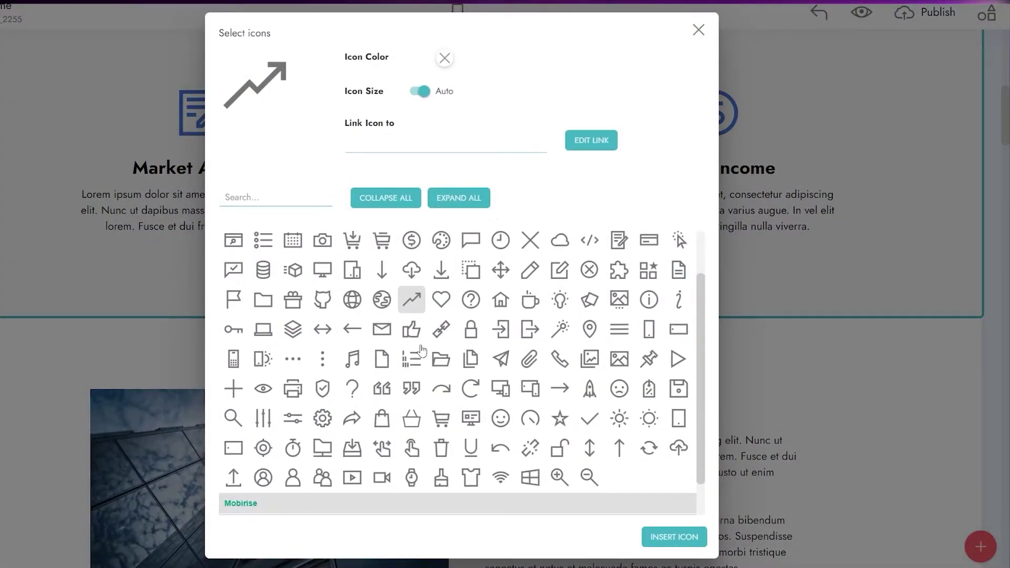
scroll(413, 333, down, 1)
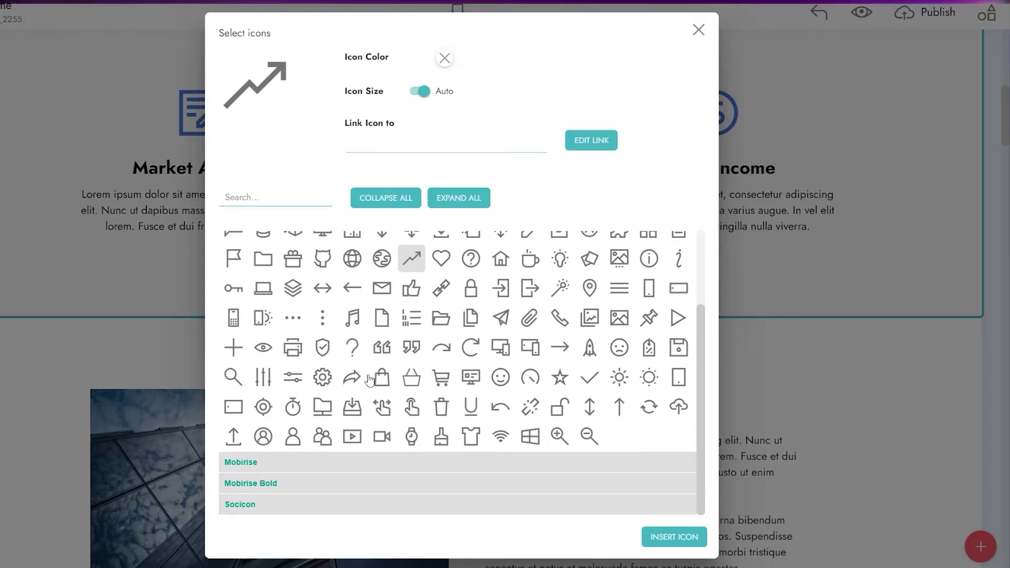
scroll(609, 311, up, 2)
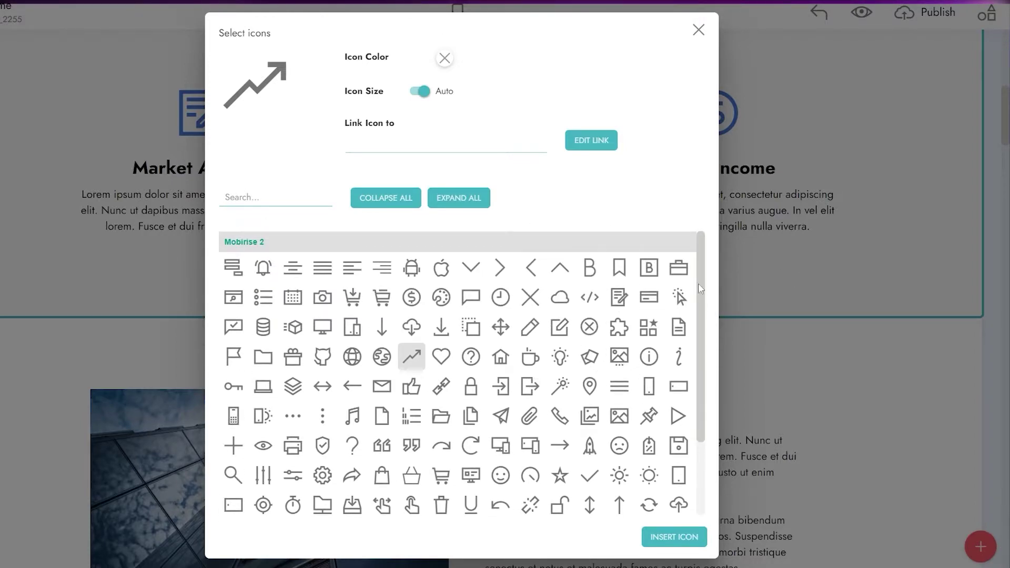
click(731, 124)
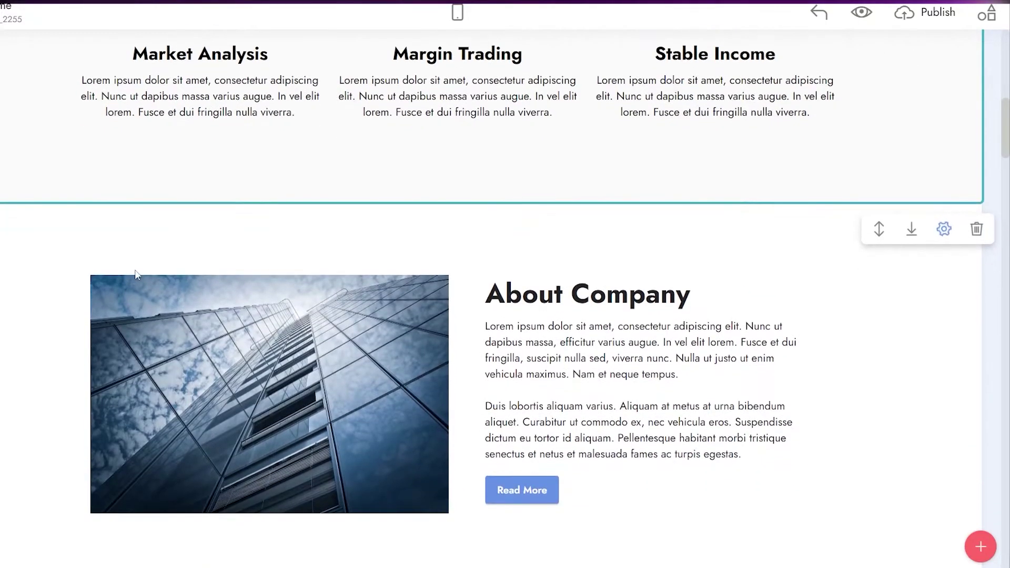
Step: Look over the page's blocks from About Company to Our Pricing Plan
scroll(542, 165, down, 10)
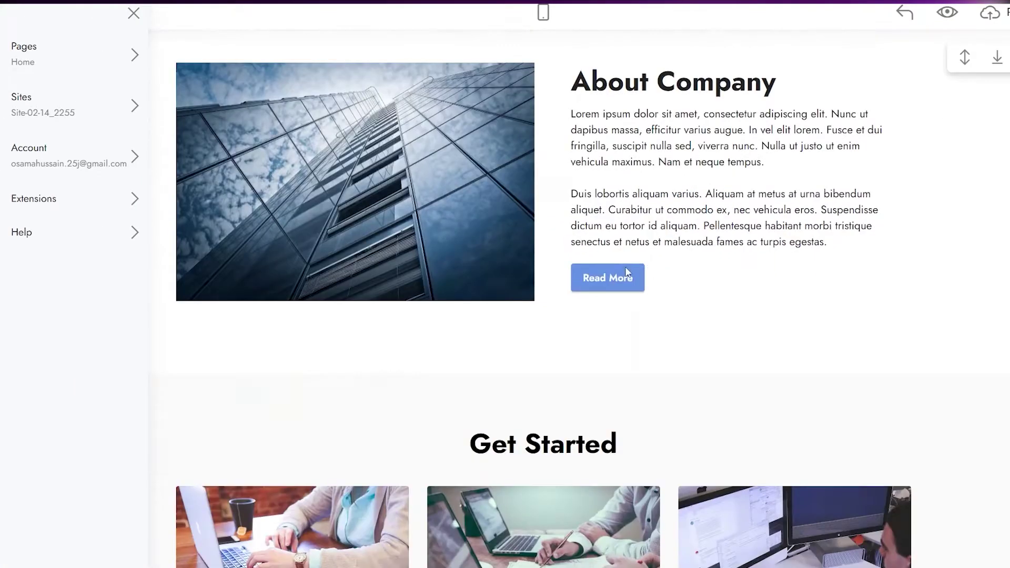
scroll(608, 289, up, 2)
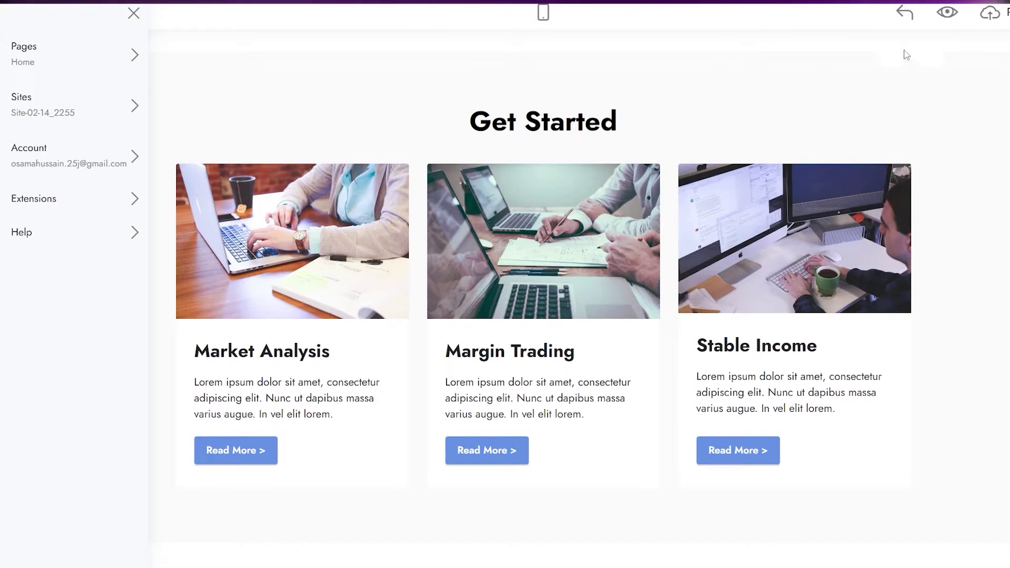
scroll(395, 476, down, 5)
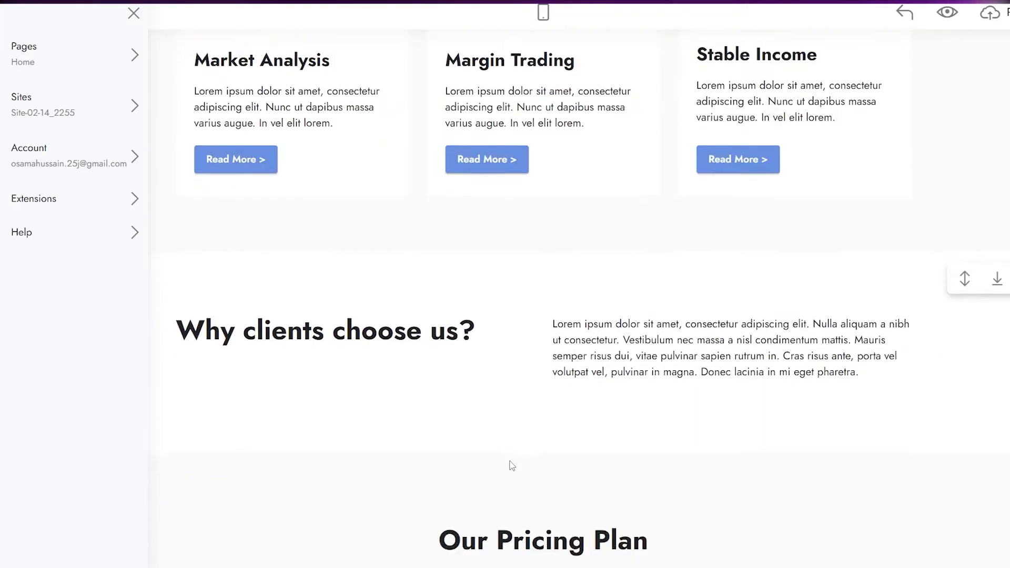
scroll(536, 458, down, 6)
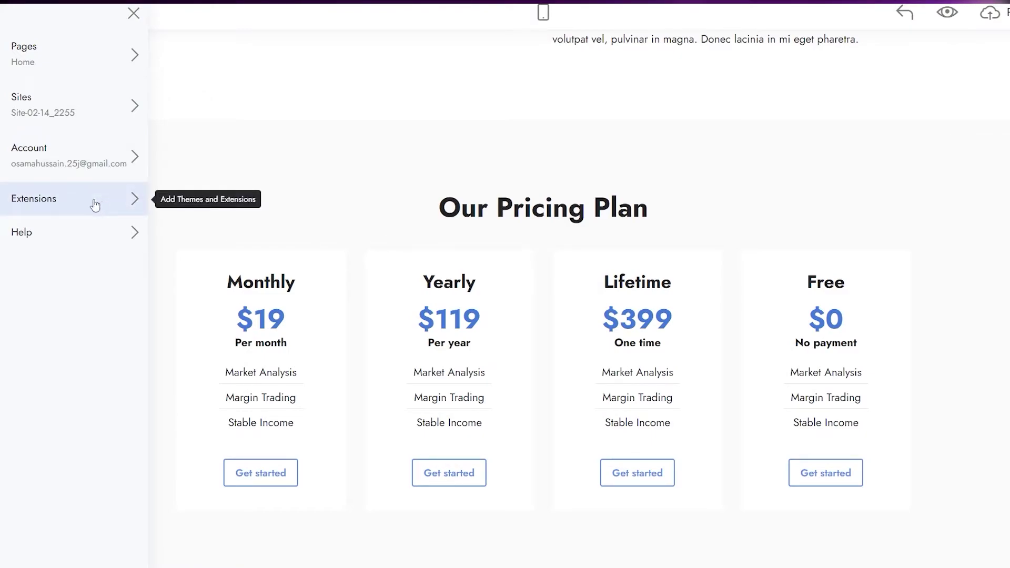
Step: Browse the themes and extensions on offer in the Extensions catalogue
click(121, 205)
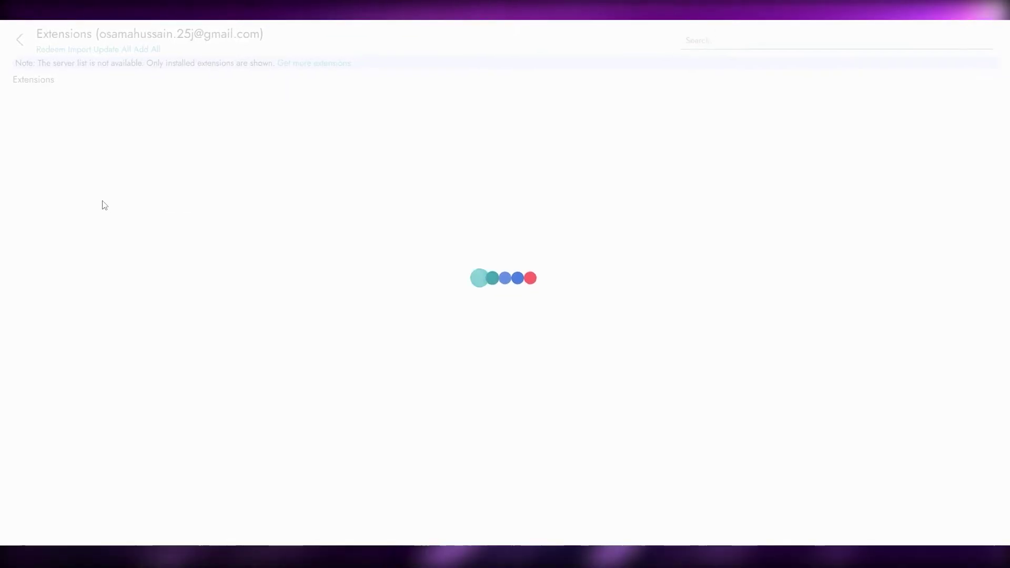
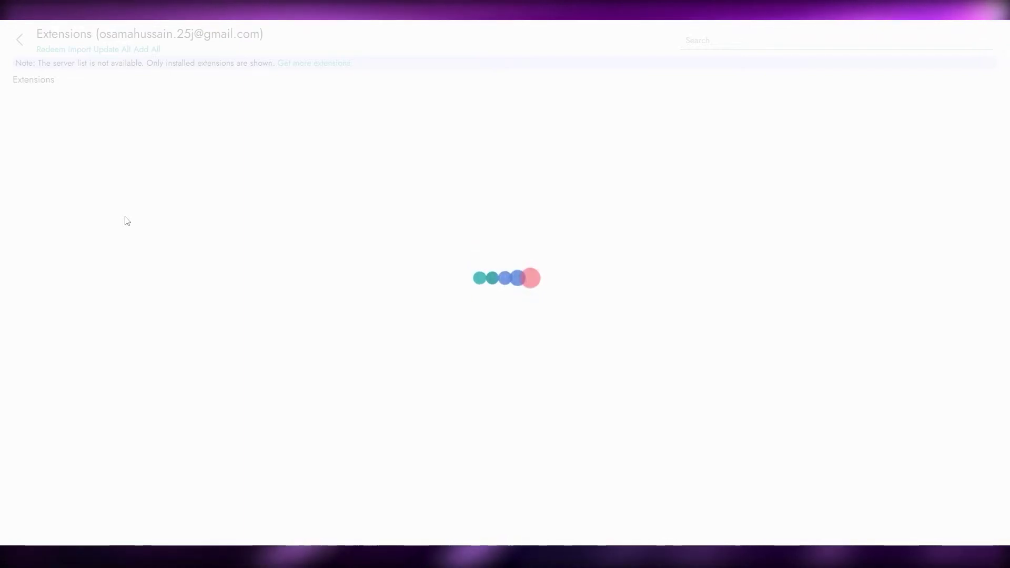
scroll(866, 235, down, 2)
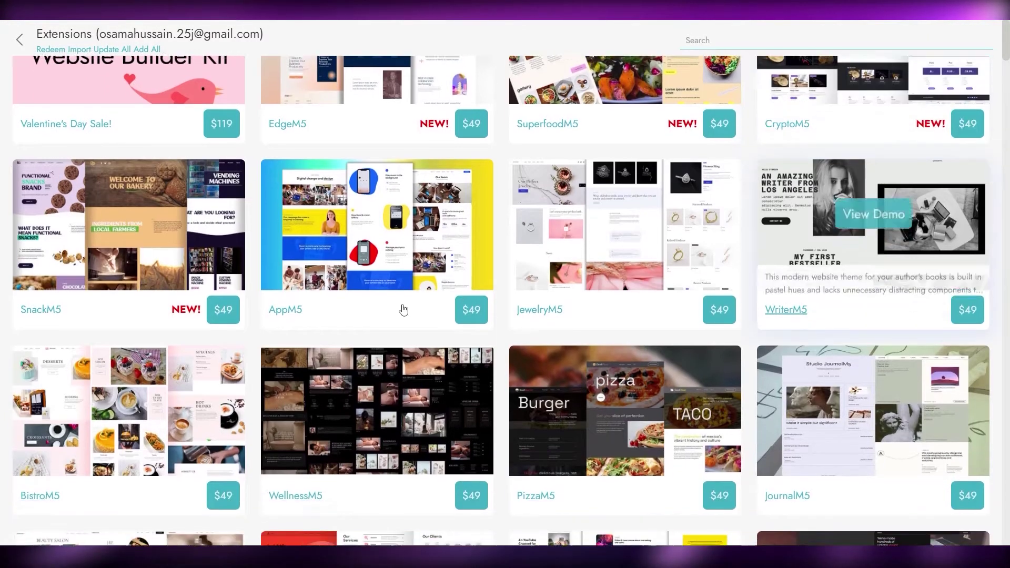
scroll(404, 309, down, 2)
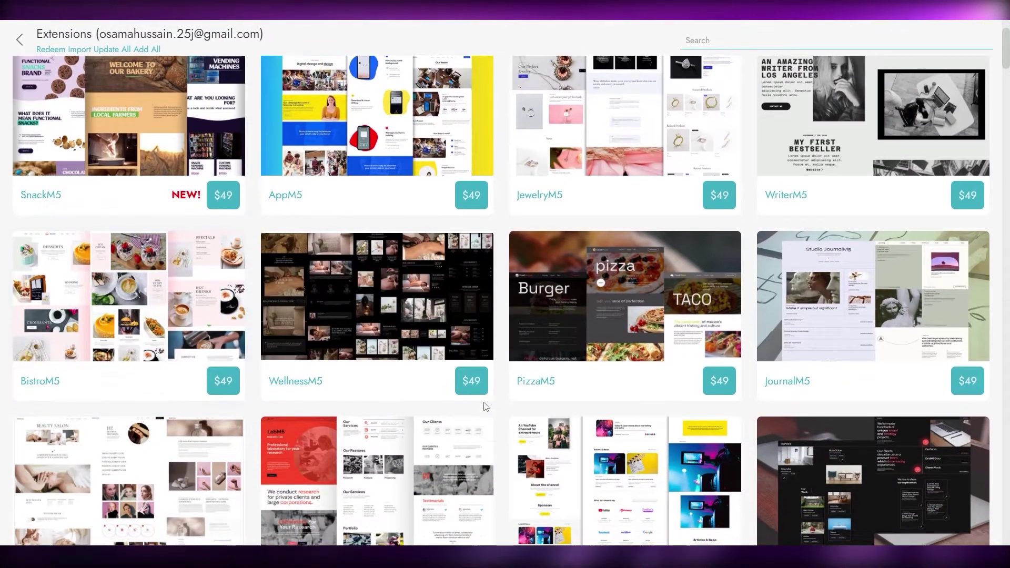
scroll(764, 399, down, 8)
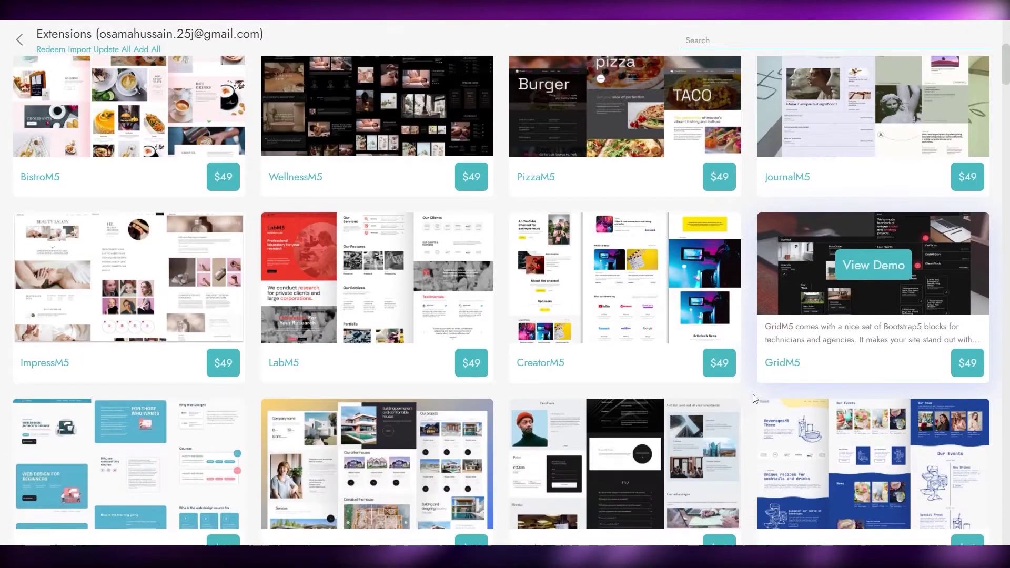
scroll(748, 401, down, 3)
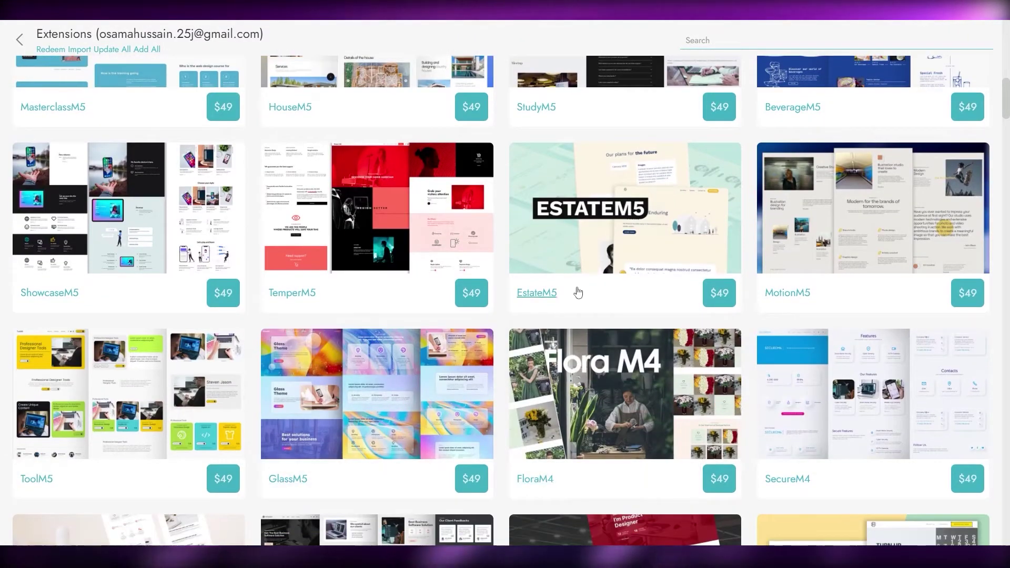
scroll(412, 286, up, 5)
scroll(398, 330, up, 8)
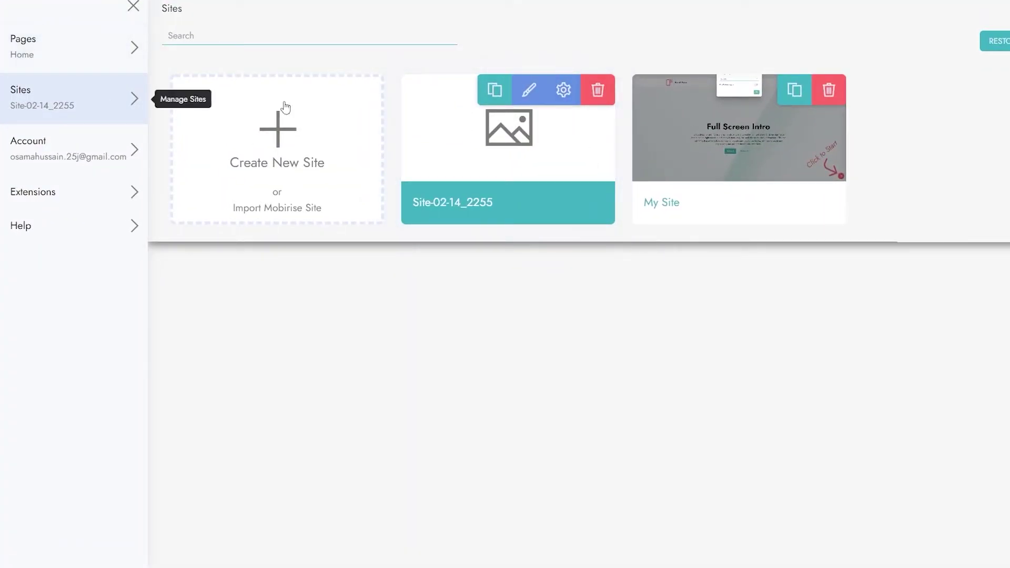
Step: Open the site's styles and turn on Rounded Buttons, Underlined Links, Animation on Scroll and Scroll to Top Button
click(525, 92)
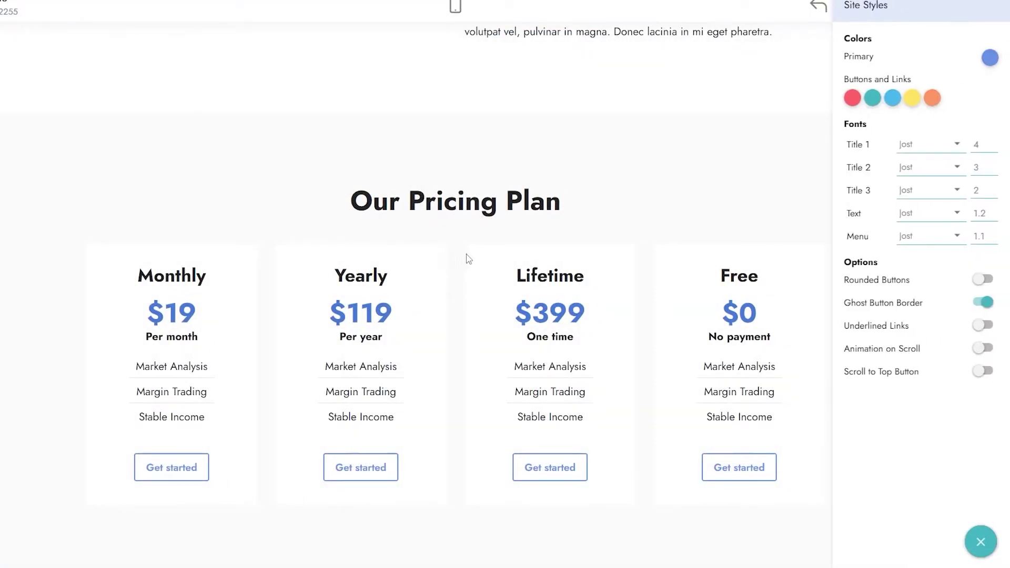
scroll(692, 270, down, 1)
scroll(692, 271, up, 15)
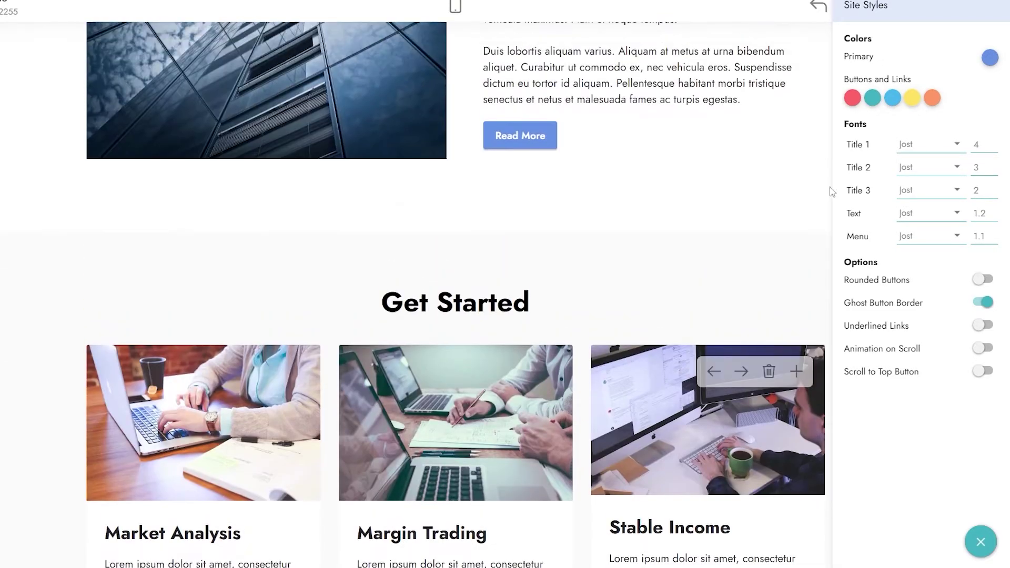
scroll(990, 203, up, 10)
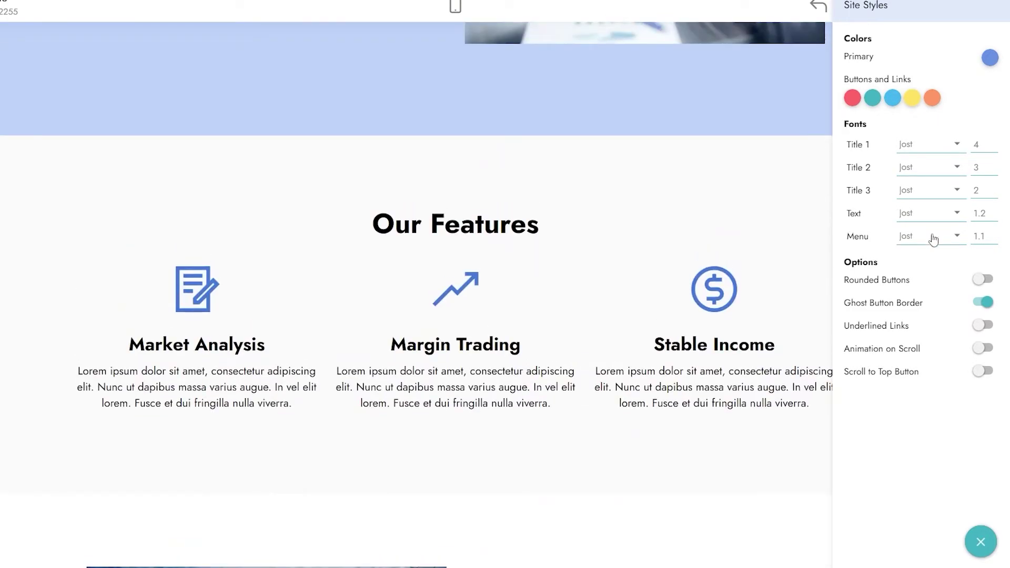
scroll(578, 280, up, 5)
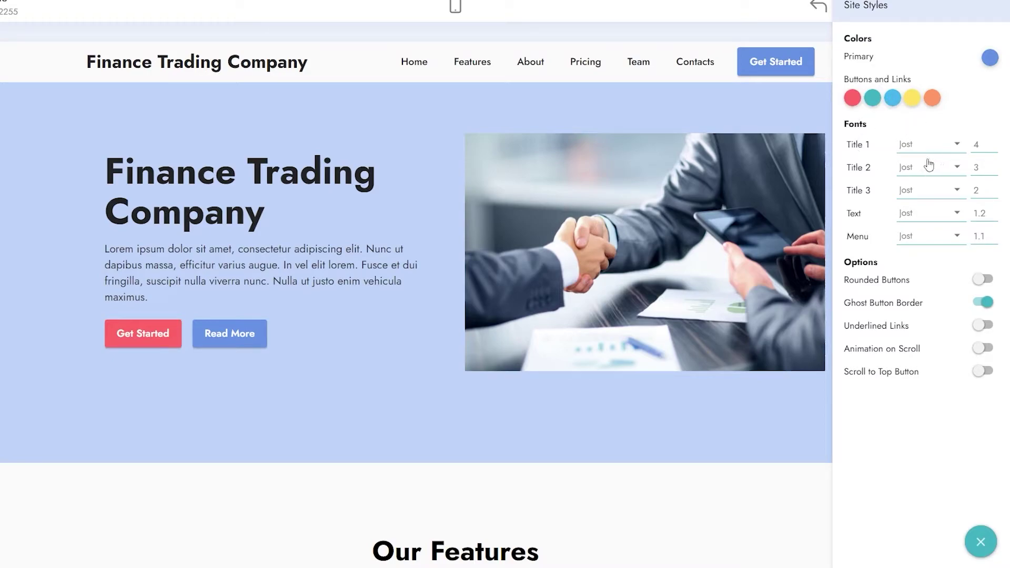
click(984, 280)
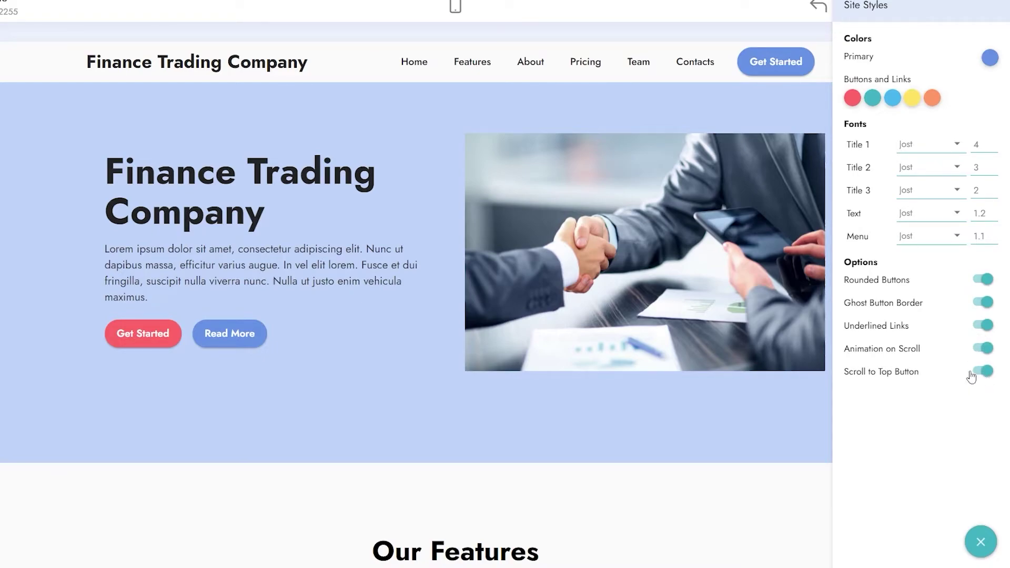
Step: Check the Menu and Text font choices, set the site's primary colour to the darkest blue, and close the site styles
click(922, 237)
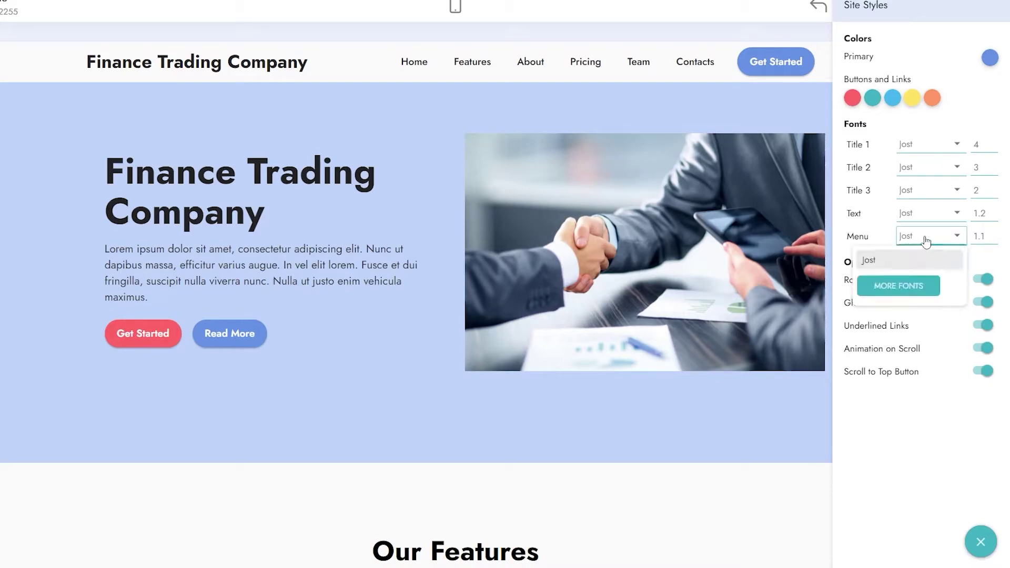
click(929, 216)
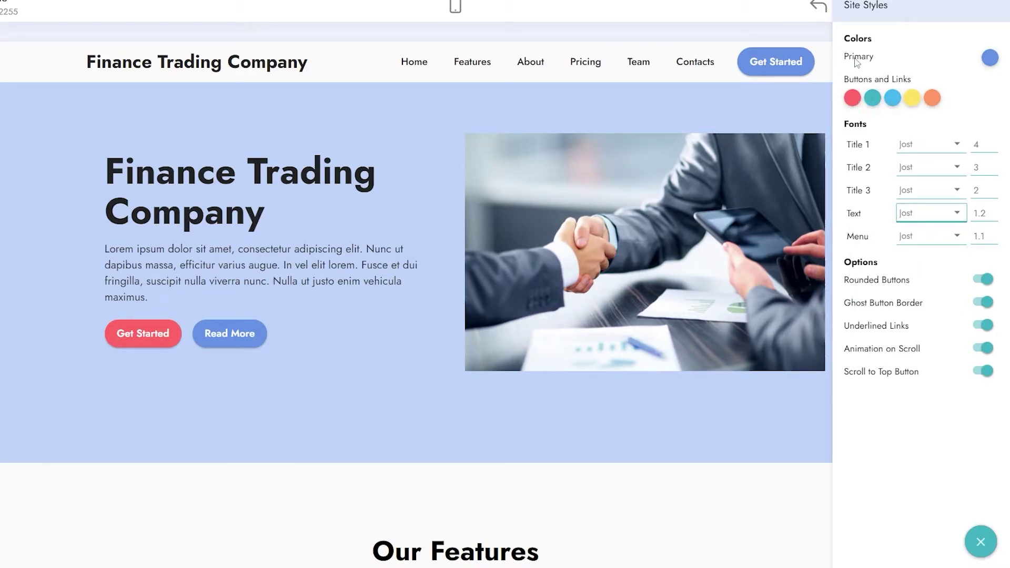
click(990, 57)
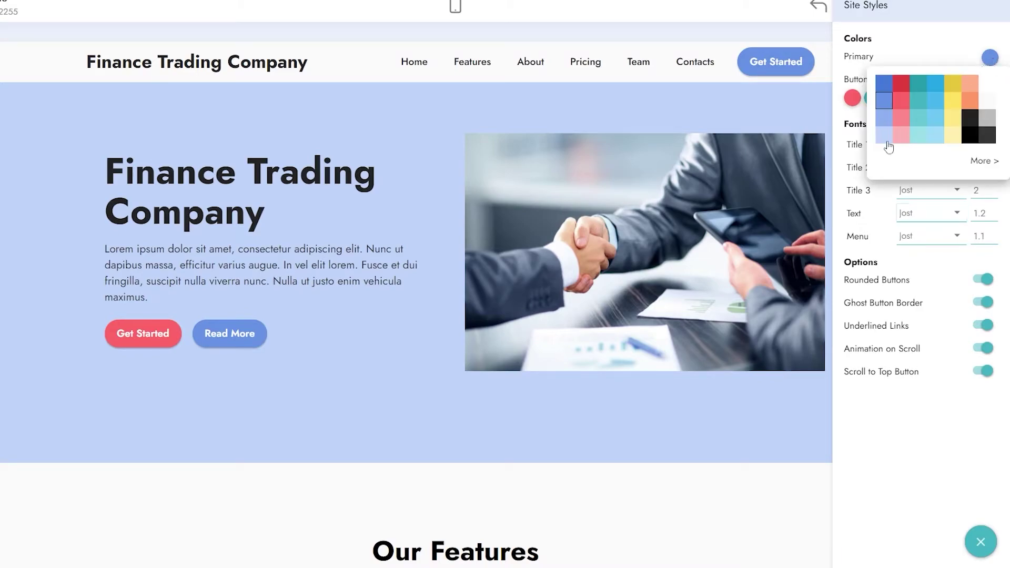
click(887, 141)
click(888, 106)
click(889, 89)
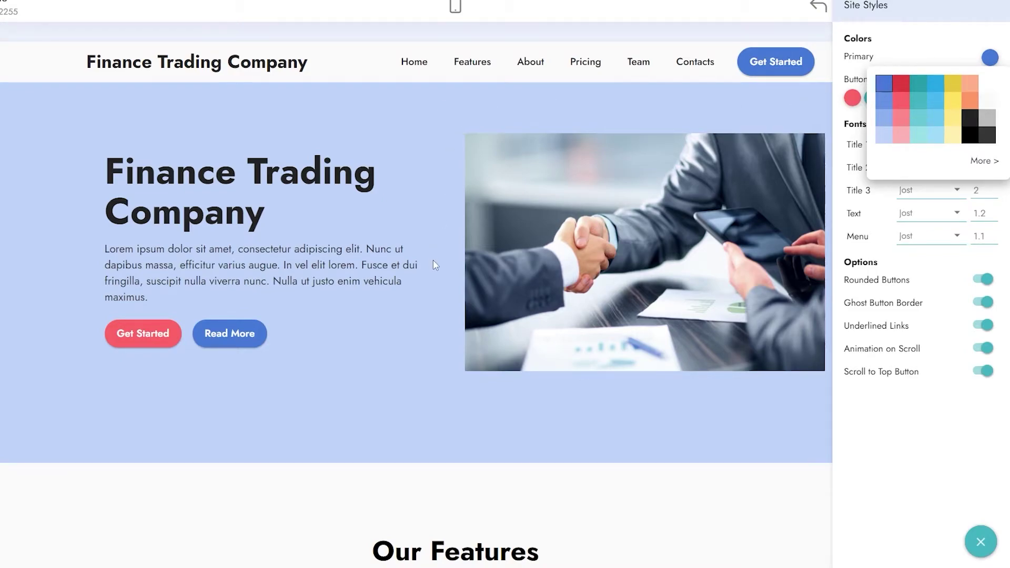
scroll(435, 265, down, 1)
click(461, 331)
Step: Set the background colour of the Our Features and About Company blocks to light blue
scroll(982, 293, down, 2)
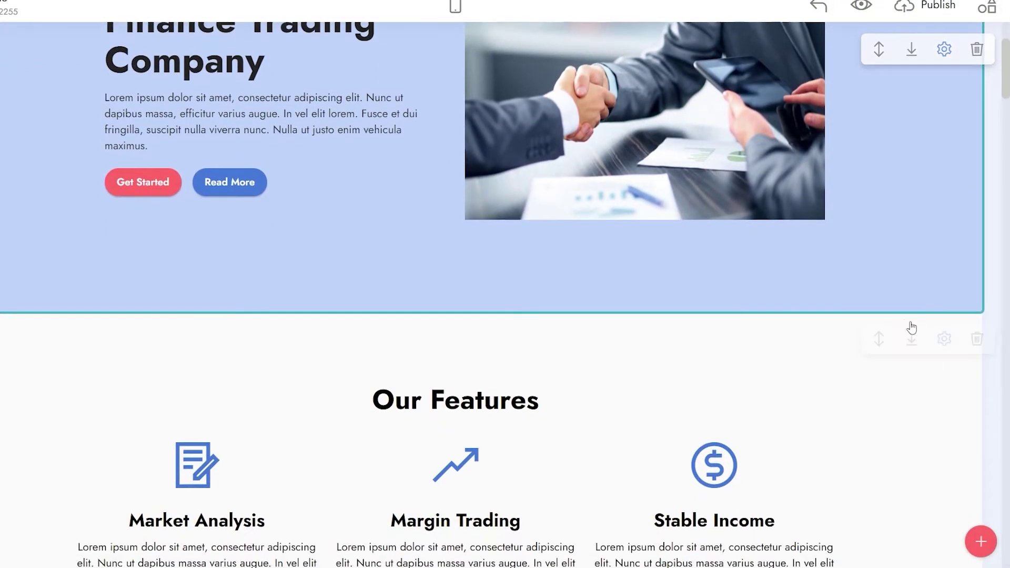
scroll(899, 368, down, 1)
scroll(910, 376, down, 3)
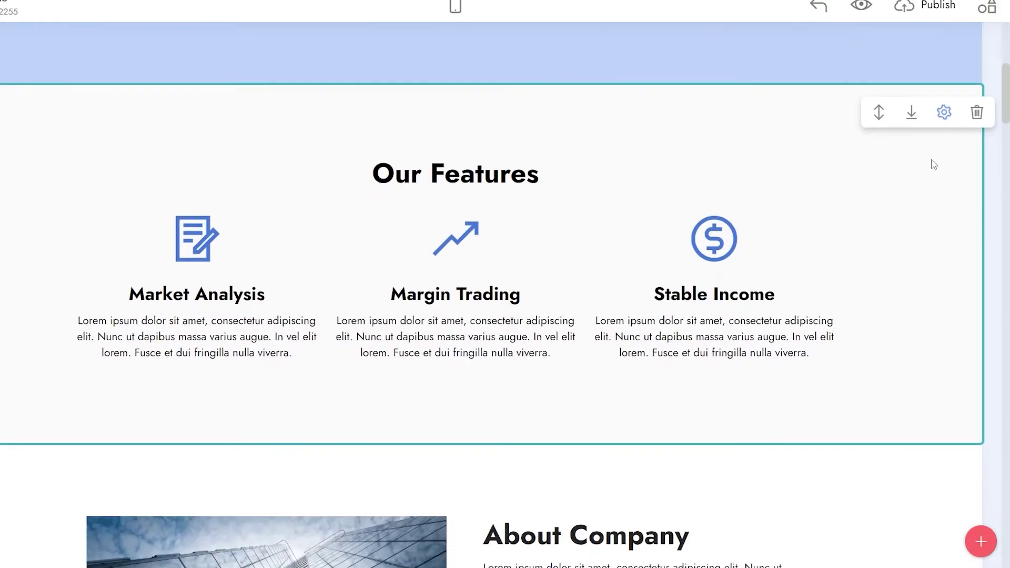
click(944, 112)
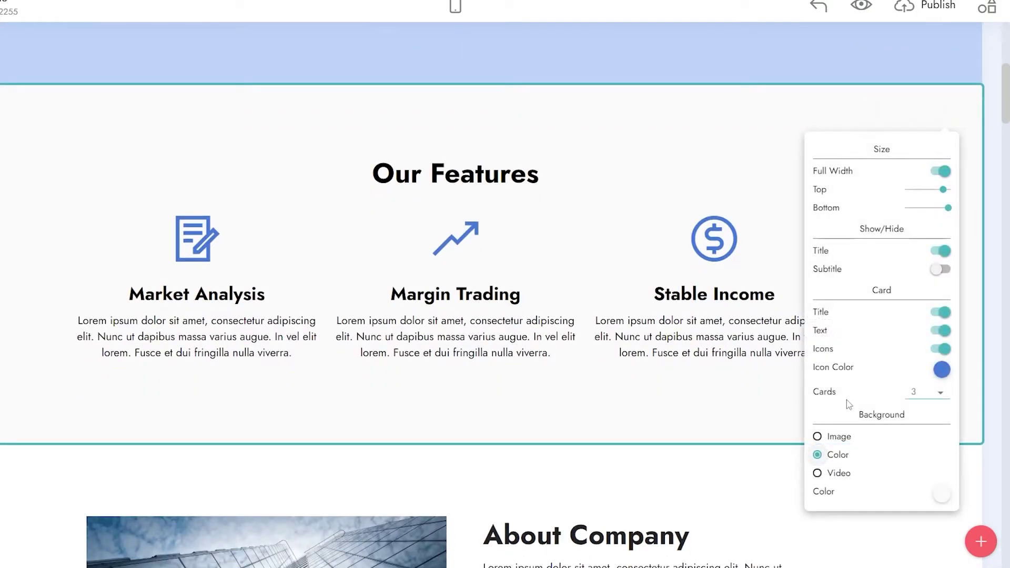
click(942, 494)
click(880, 384)
click(737, 519)
scroll(799, 495, down, 3)
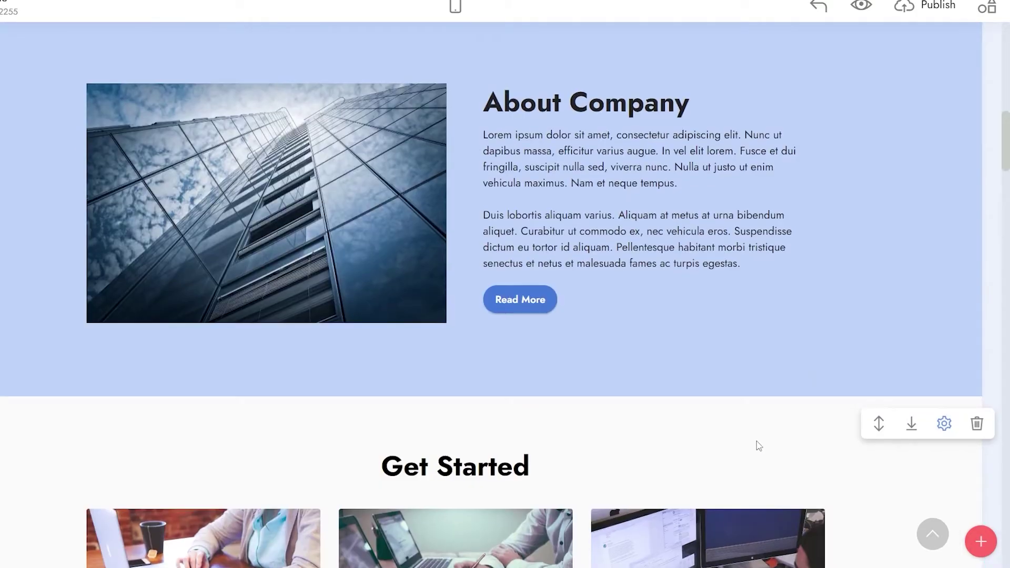
scroll(756, 441, up, 10)
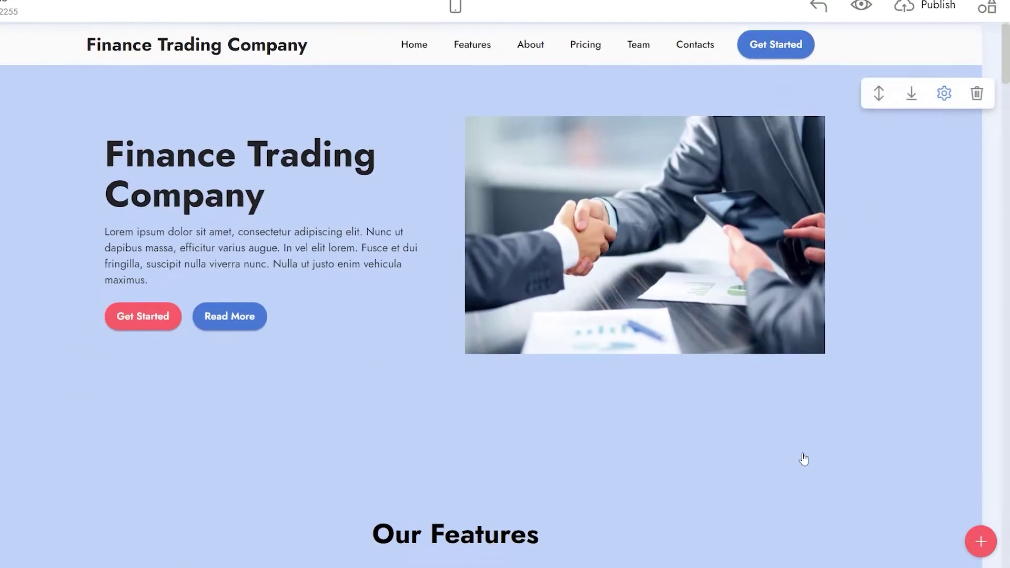
Step: Switch the Get Started block's background to the blue-and-pink gradient image with the overlay opacity at minimum
scroll(804, 458, down, 12)
scroll(658, 274, down, 1)
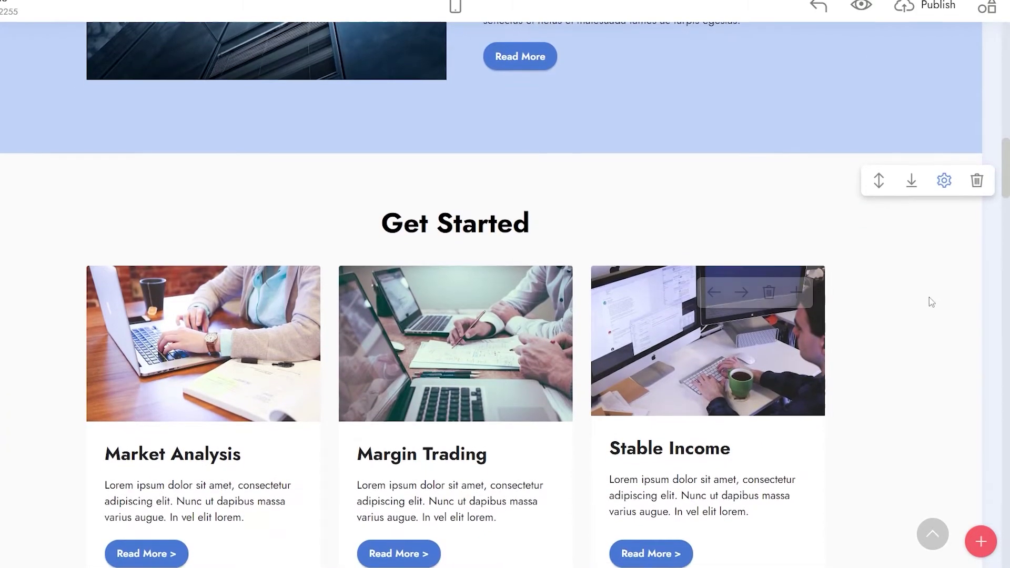
scroll(902, 293, down, 1)
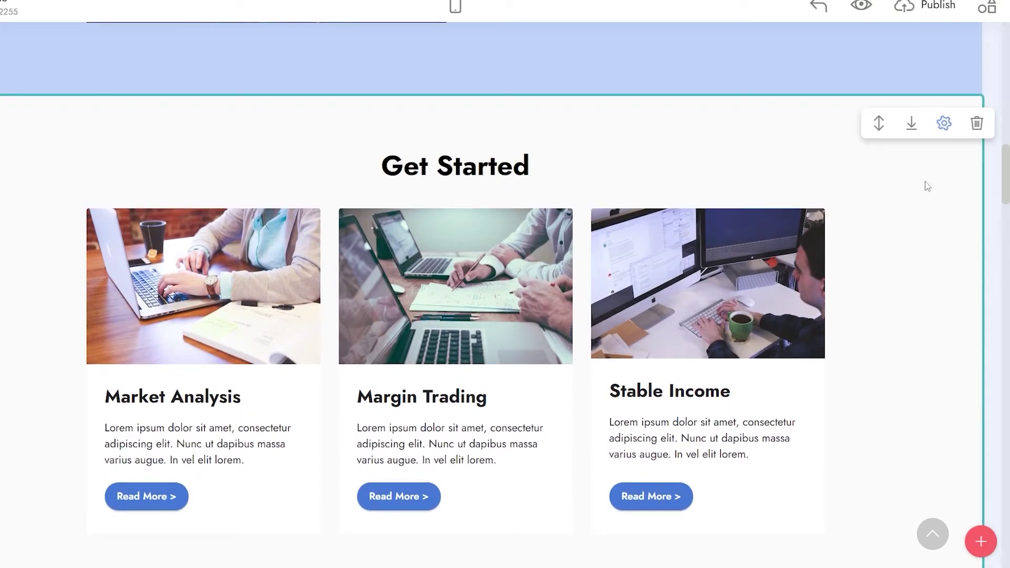
click(944, 123)
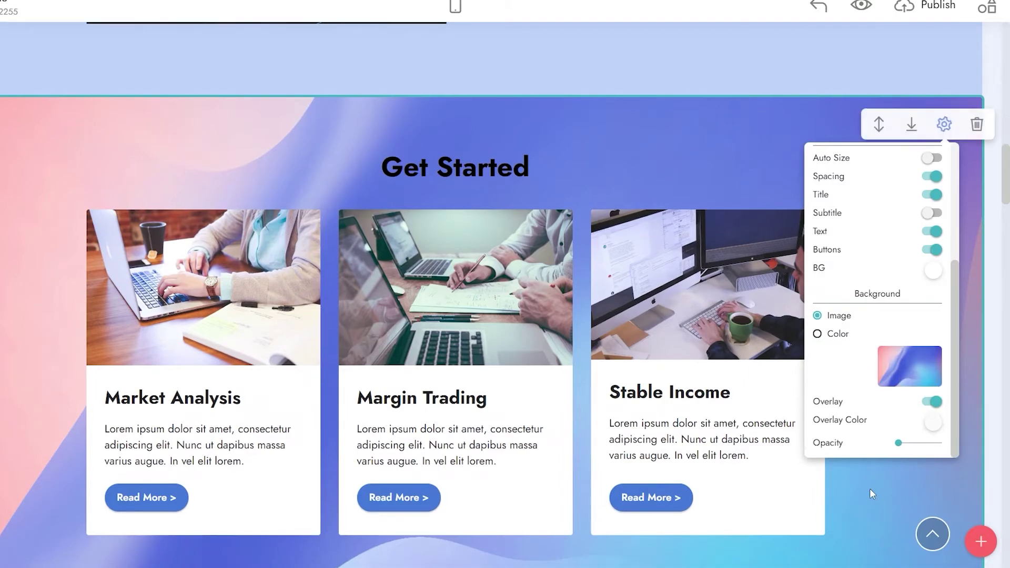
scroll(735, 236, up, 2)
click(735, 236)
Step: Look through the free online library, site library and computer as sources for the Get Started background image, and keep the current image
click(943, 247)
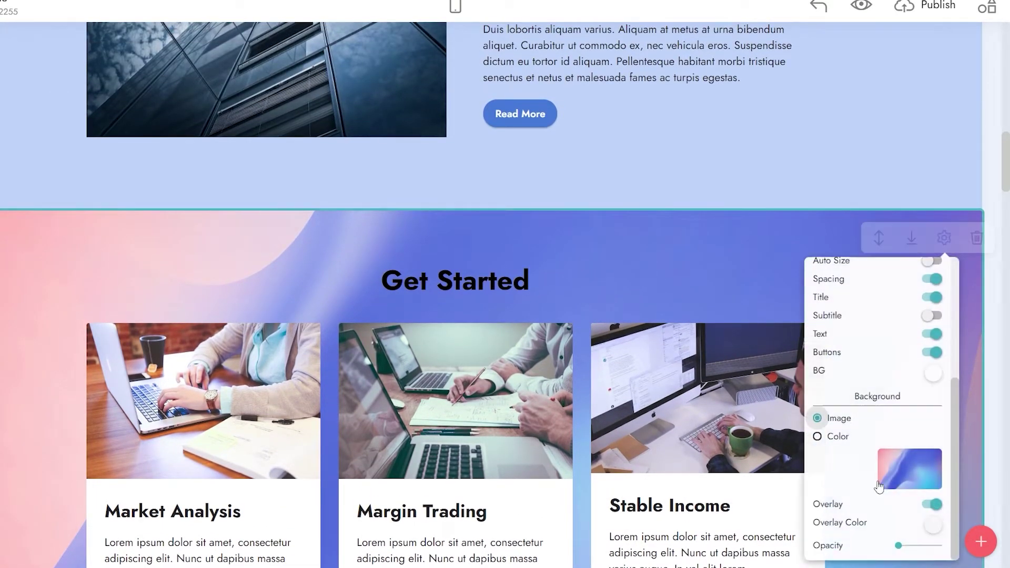
click(912, 483)
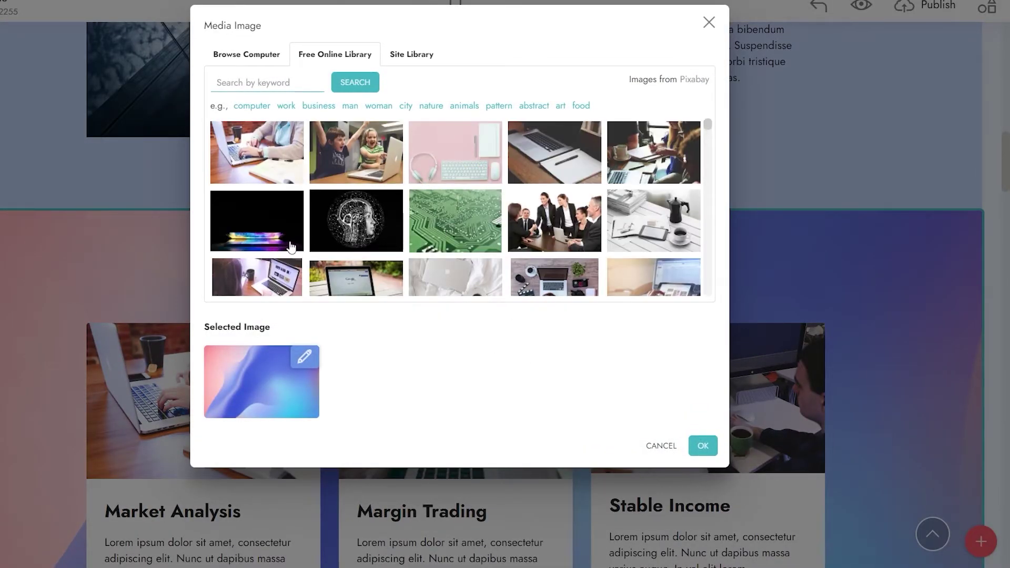
scroll(268, 151, down, 1)
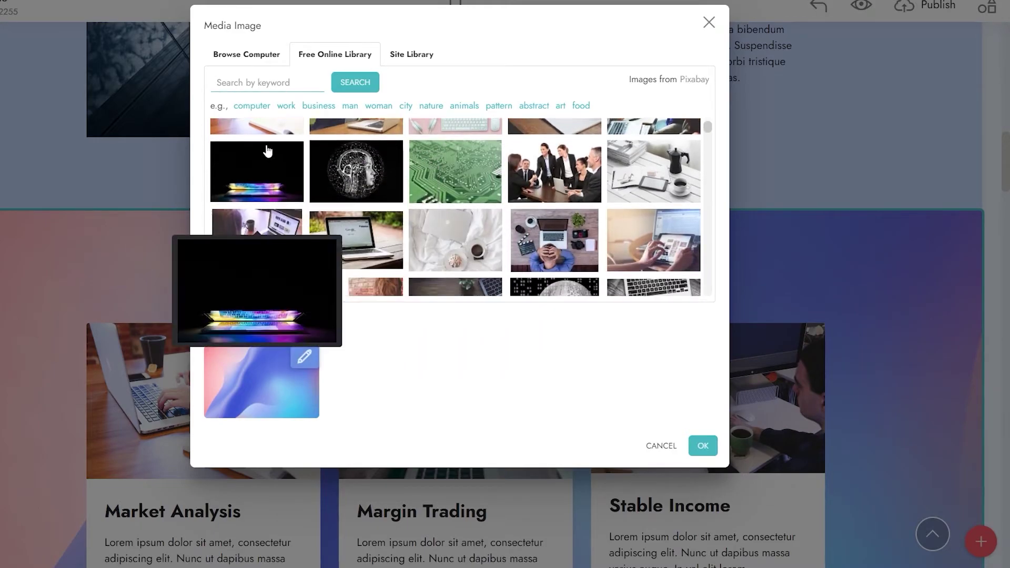
scroll(541, 255, down, 1)
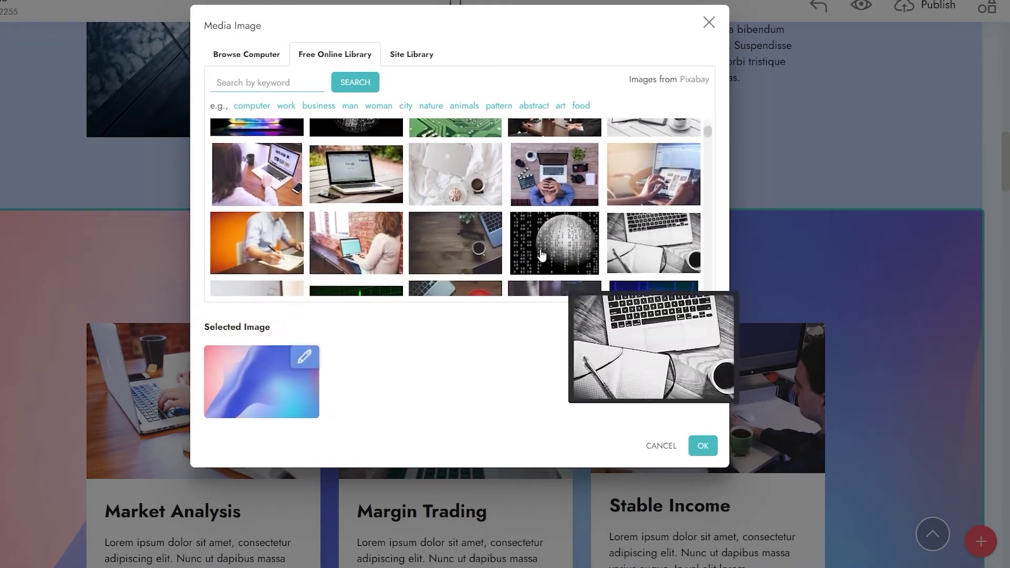
scroll(355, 263, down, 3)
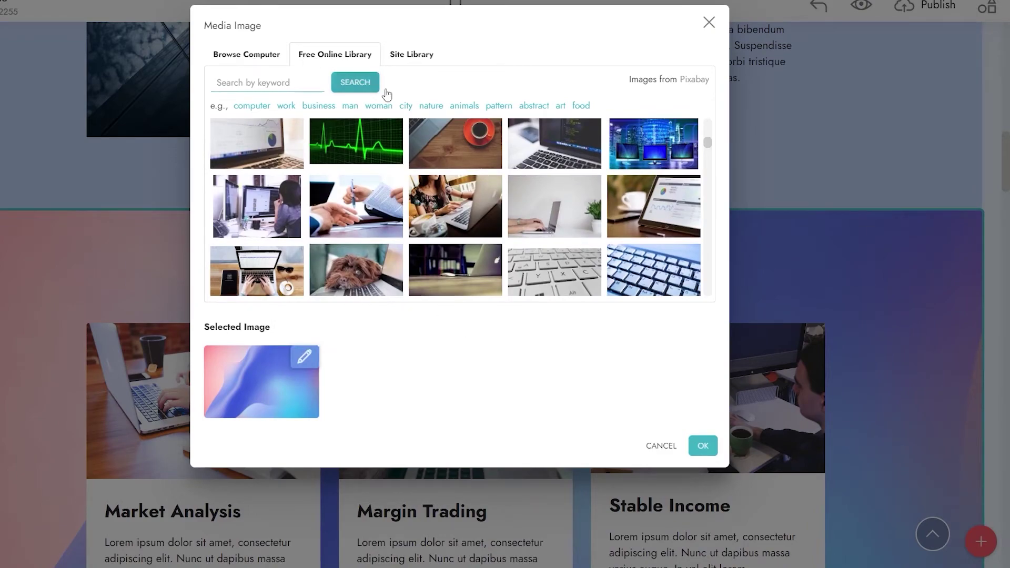
click(427, 62)
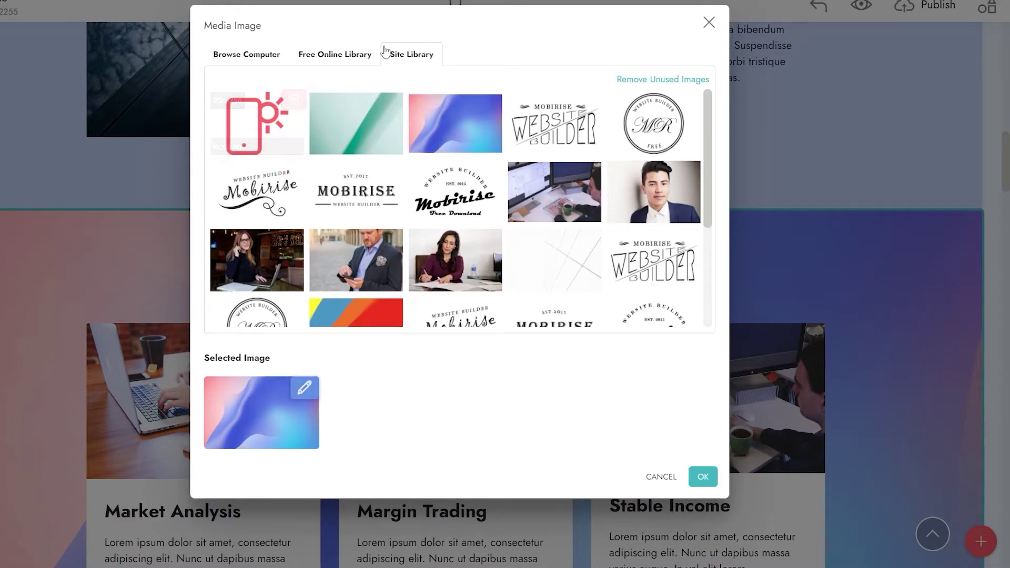
click(273, 56)
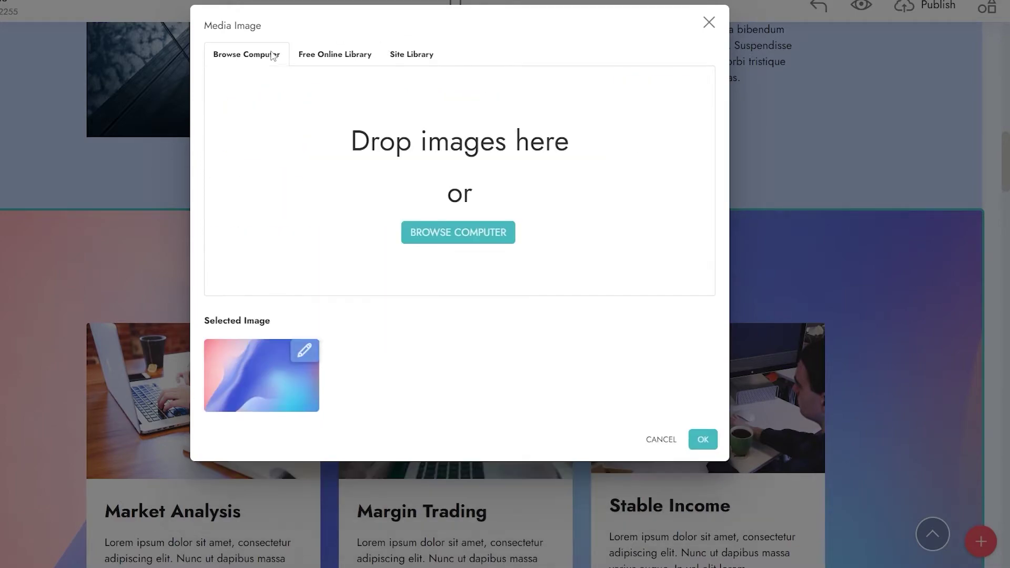
click(456, 232)
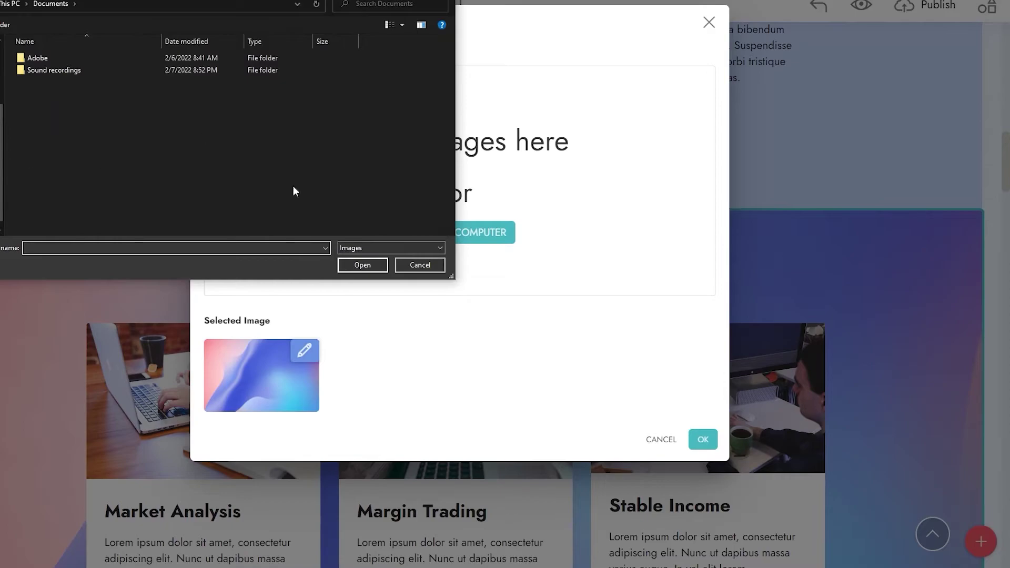
click(419, 265)
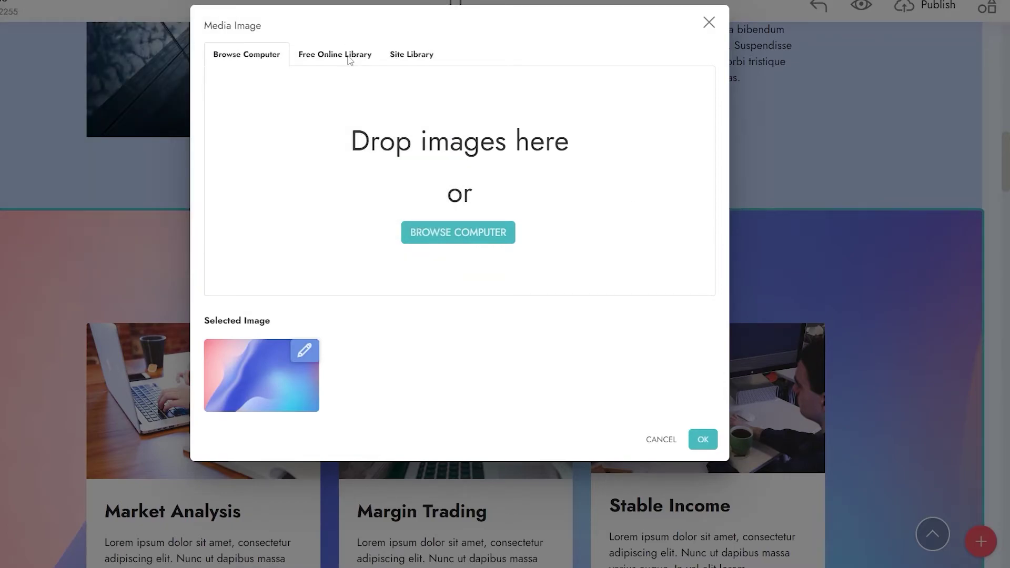
click(349, 58)
click(673, 446)
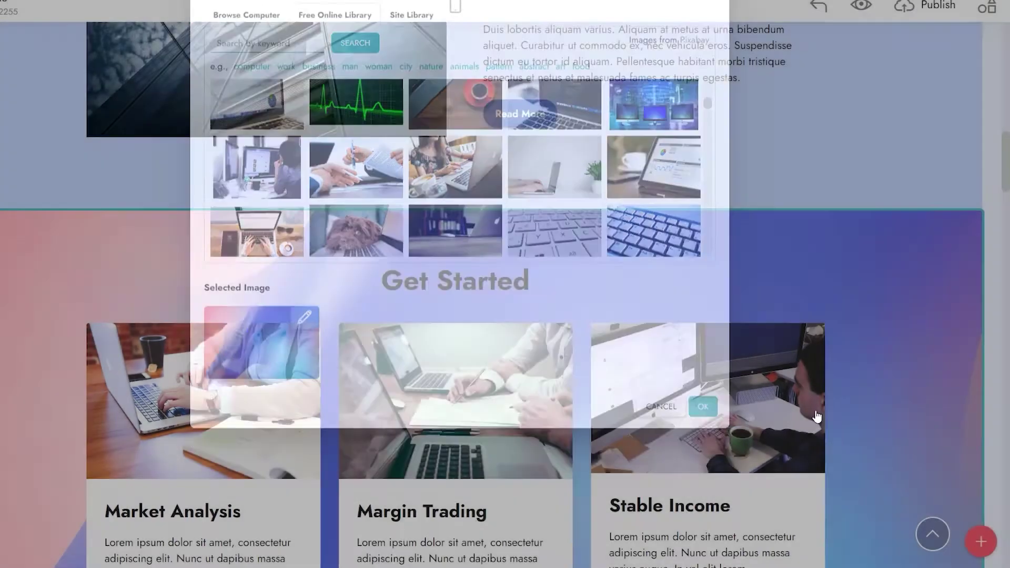
Step: Review the page's remaining blocks, from Why clients choose us and Our Pricing Plan through the team, message form and Contacts blocks
scroll(828, 413, down, 10)
scroll(909, 279, up, 3)
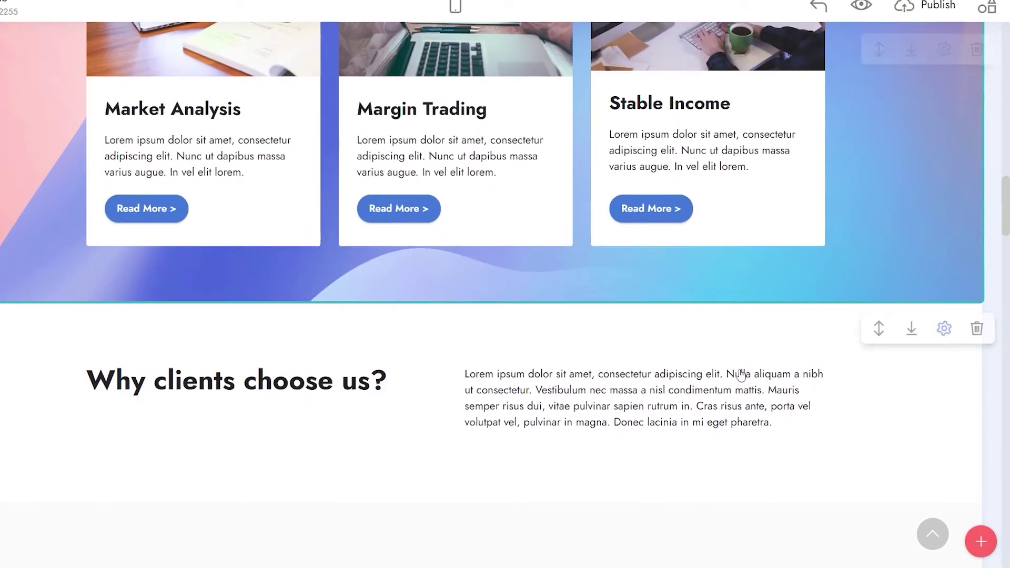
scroll(744, 372, down, 7)
scroll(619, 352, down, 7)
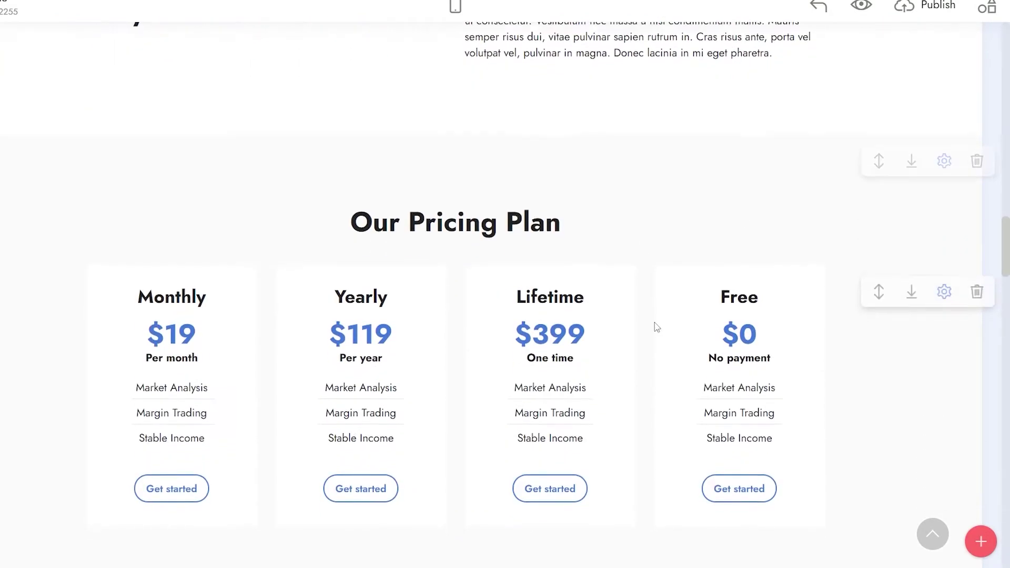
scroll(421, 413, down, 5)
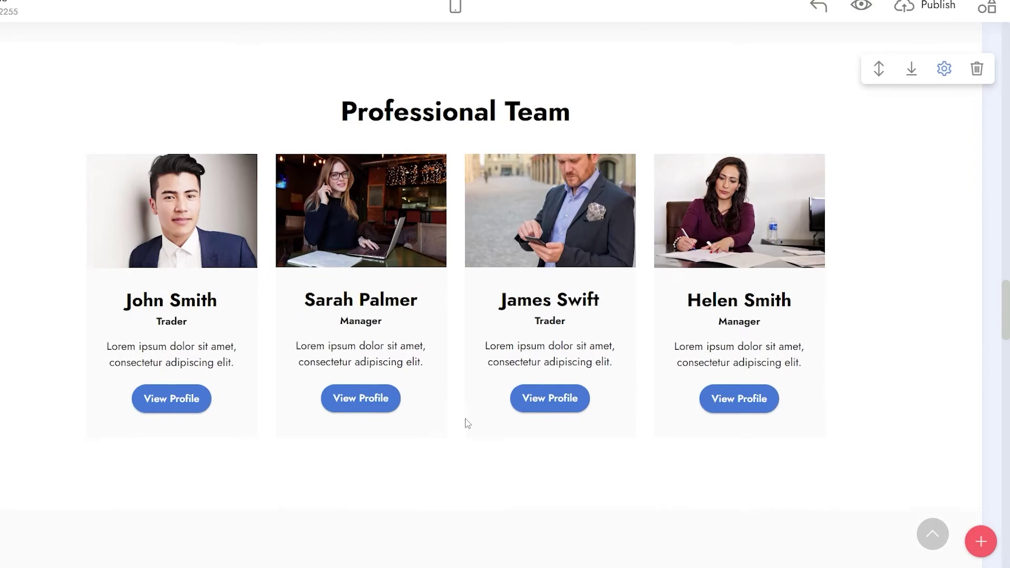
scroll(453, 307, down, 6)
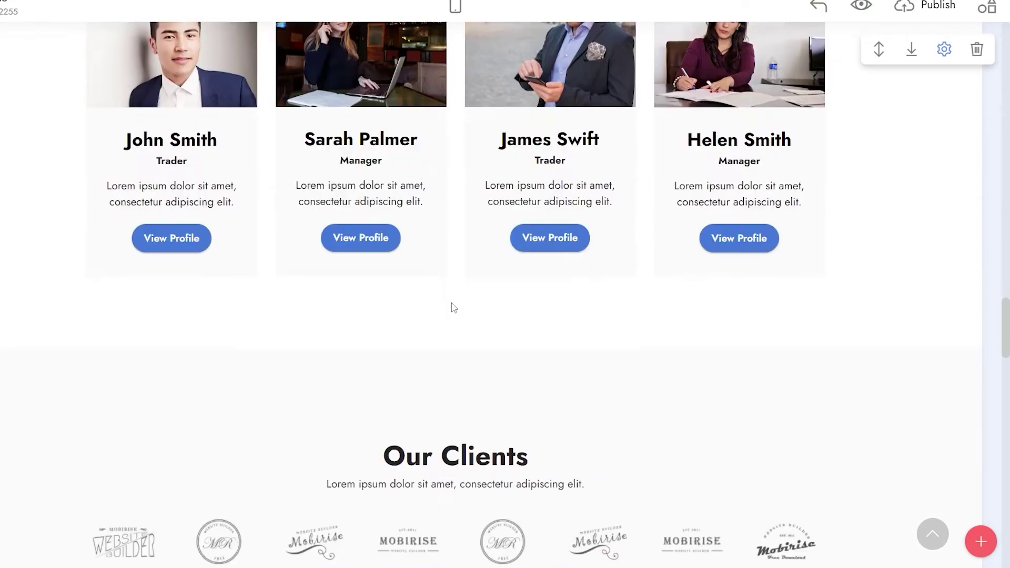
scroll(726, 264, down, 9)
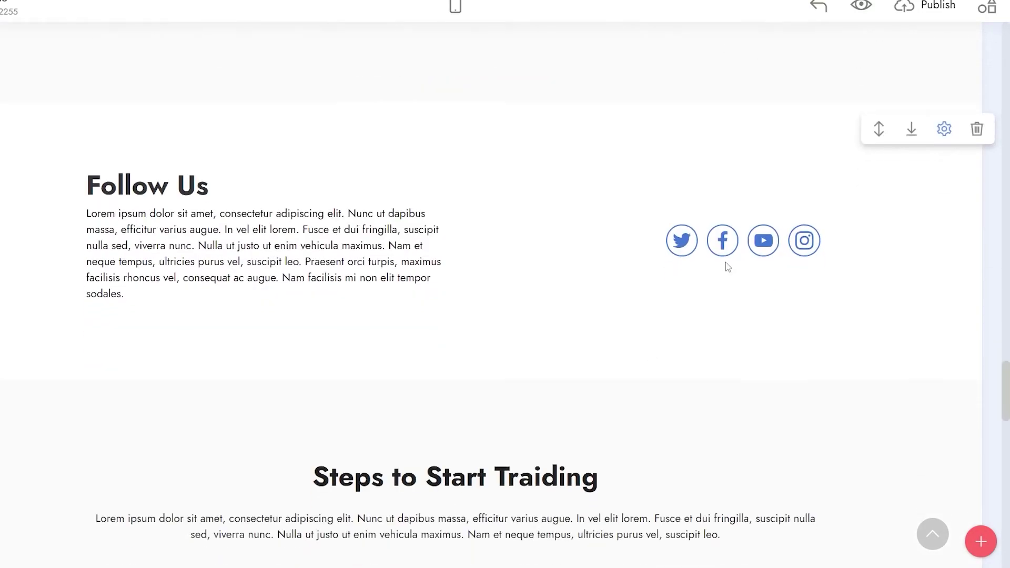
scroll(498, 415, down, 10)
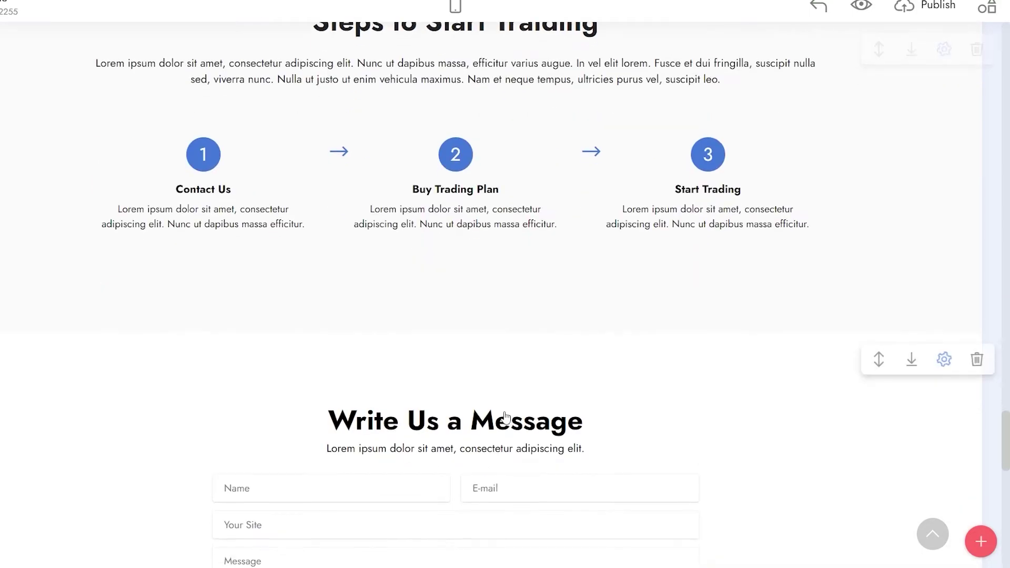
scroll(566, 413, up, 15)
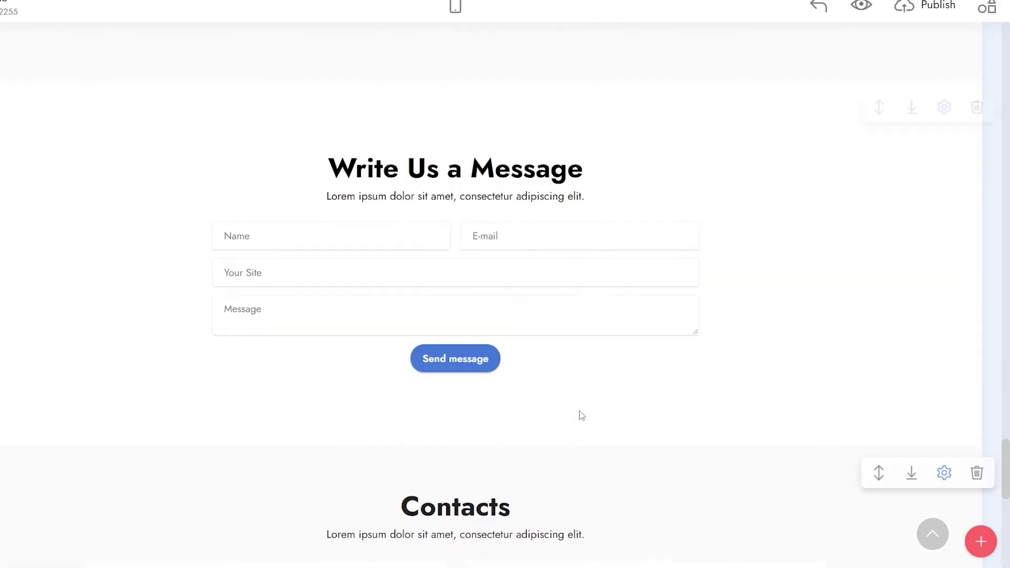
scroll(474, 342, up, 7)
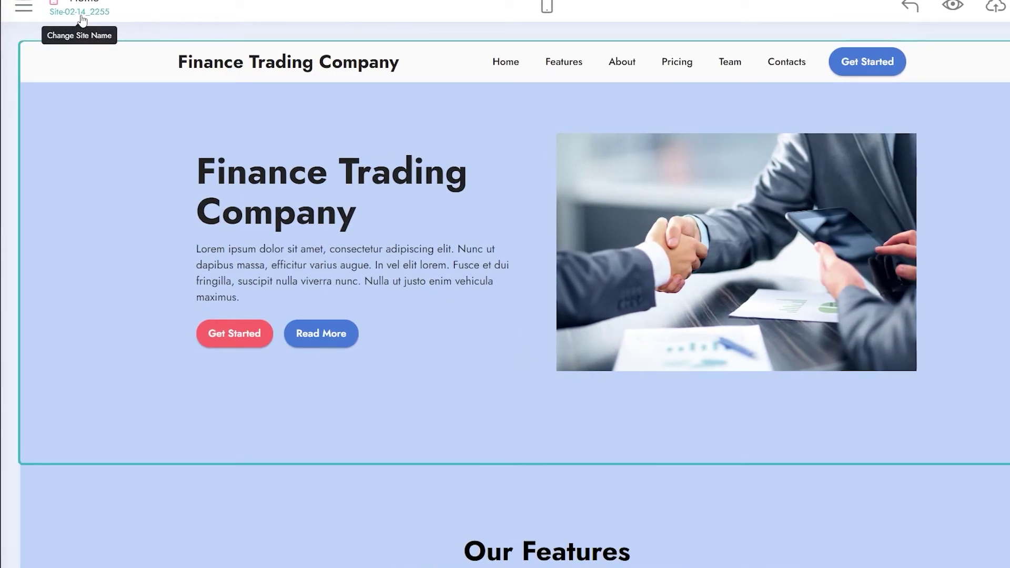
Step: Open the site's common settings and examine the Site Name and Site Domain fields
click(83, 20)
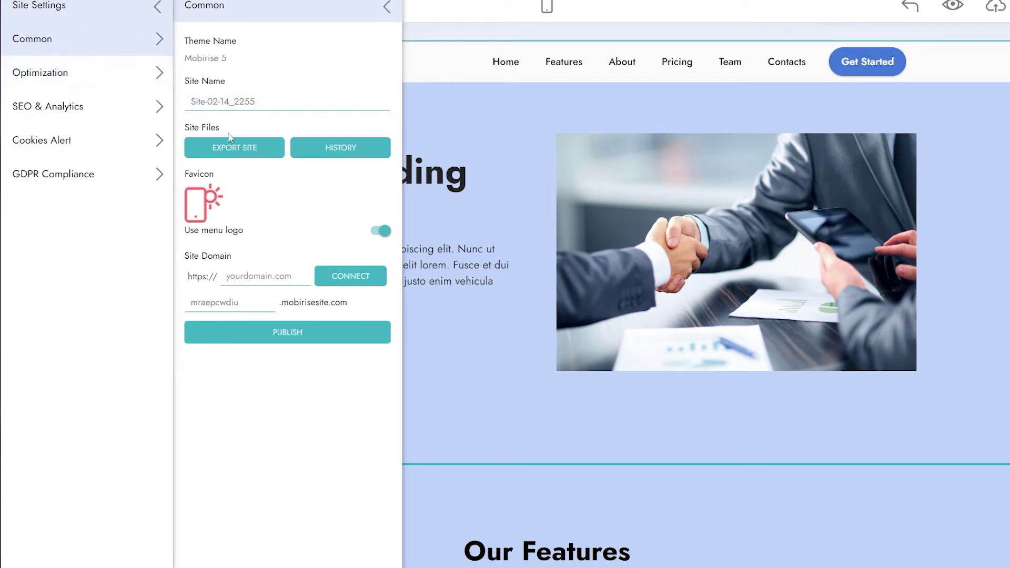
drag(269, 105, 224, 101)
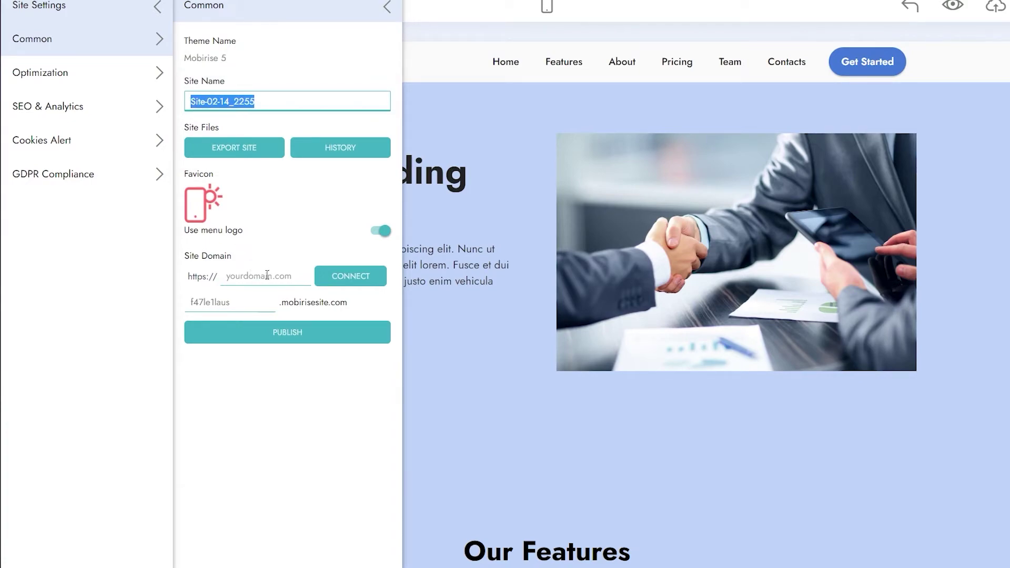
click(236, 284)
click(243, 303)
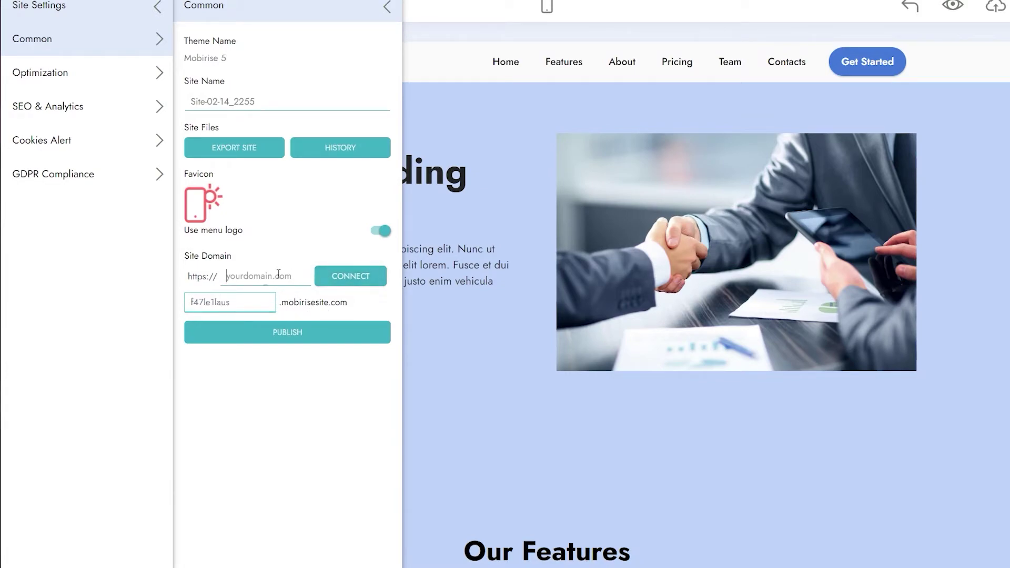
click(255, 278)
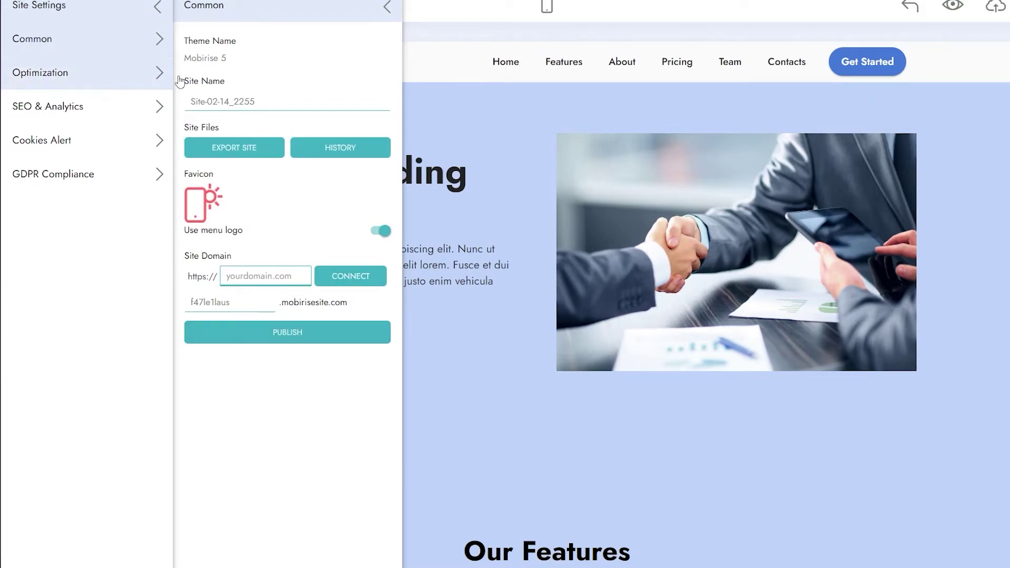
Step: Check the Optimization, SEO & Analytics, Cookies Alert and GDPR Compliance site settings, and close the site settings
click(125, 77)
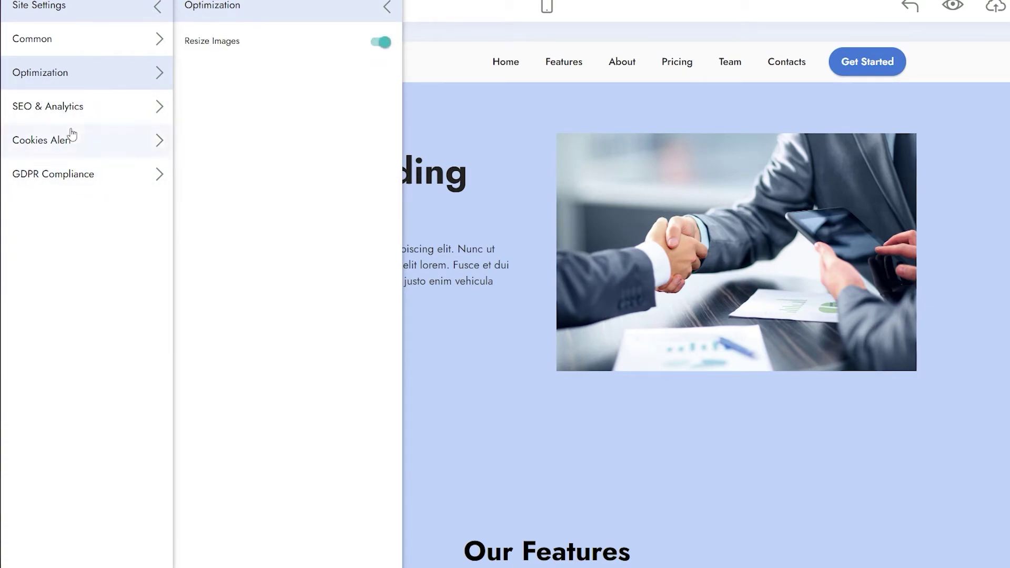
click(66, 111)
click(112, 154)
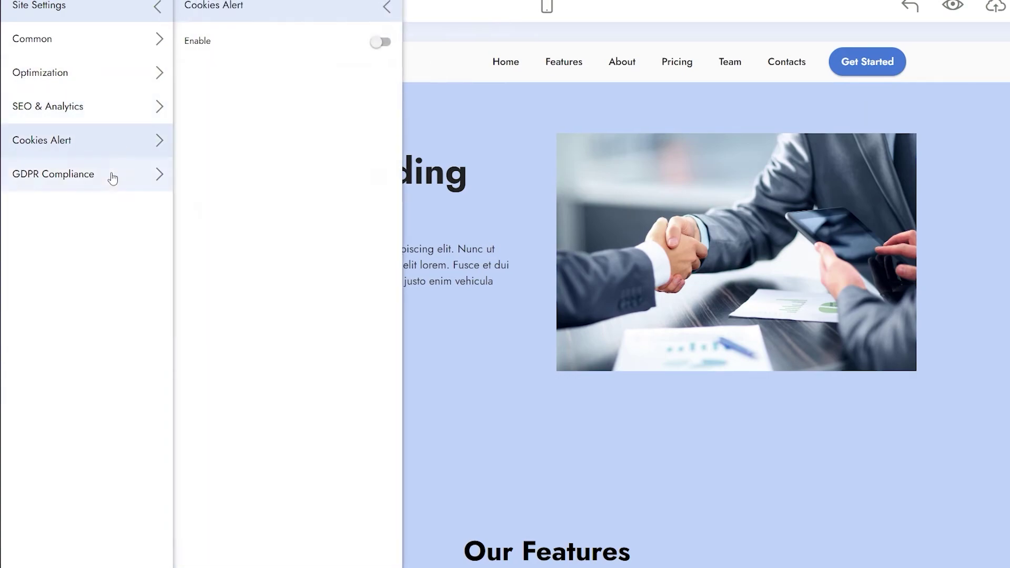
click(112, 173)
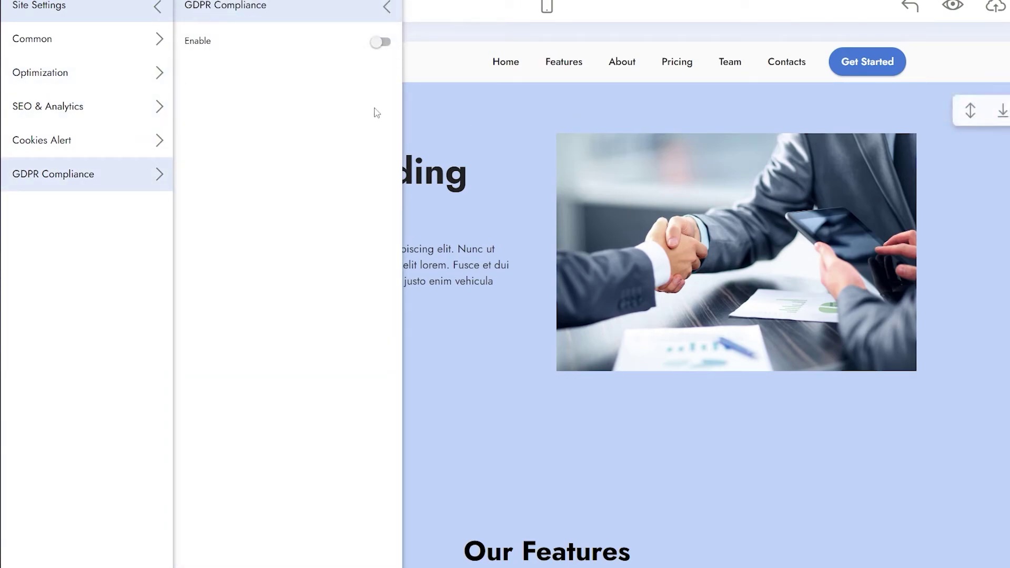
click(447, 108)
Step: Start creating a new page for the site and look through the available page templates
click(29, 15)
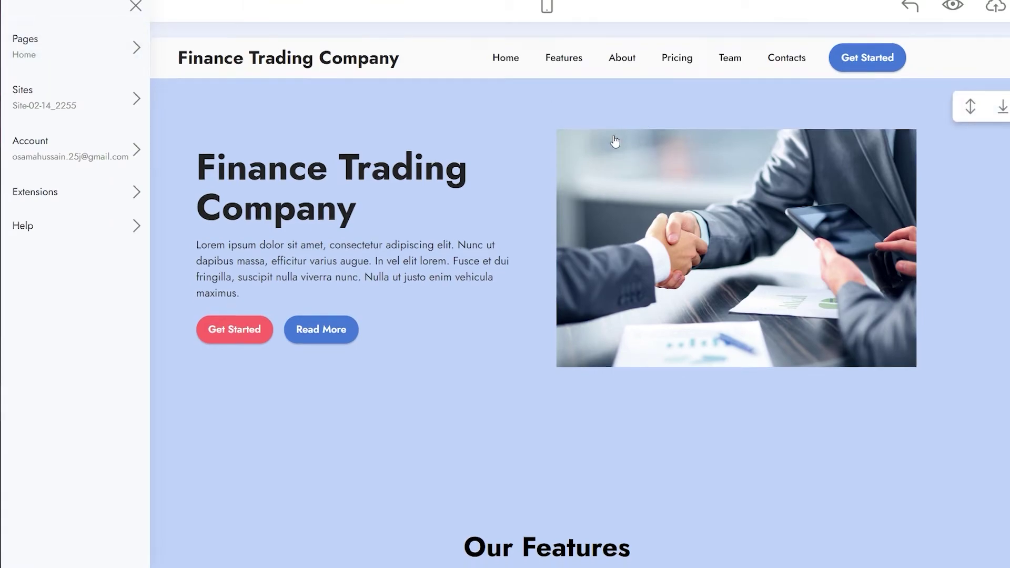
scroll(661, 136, down, 2)
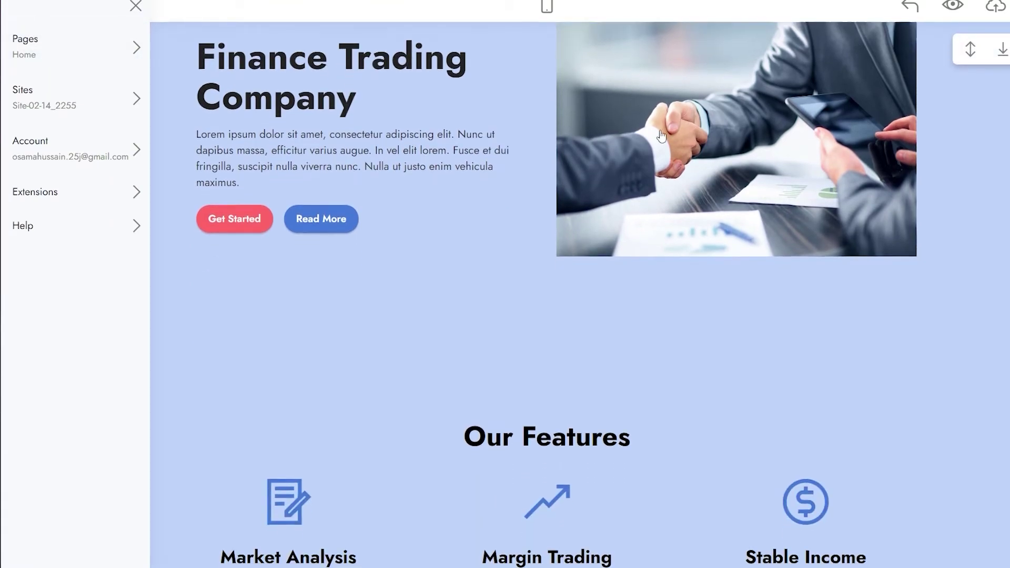
click(105, 53)
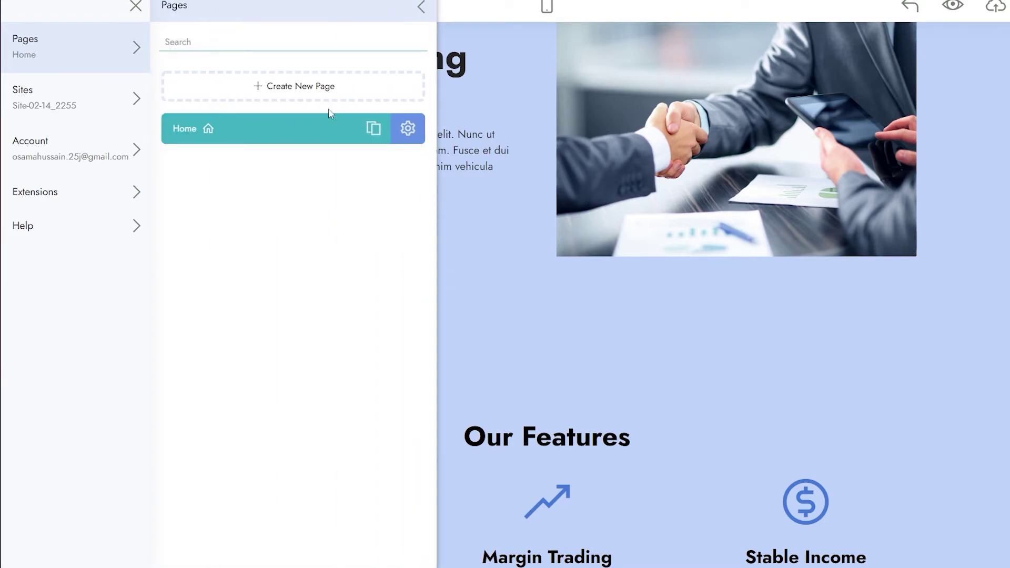
click(297, 90)
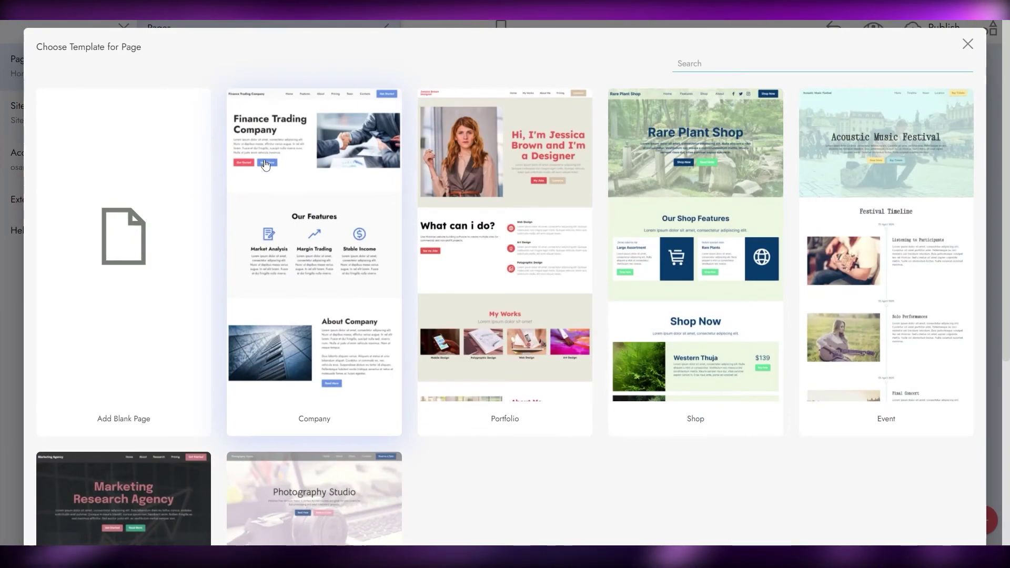
scroll(677, 240, down, 5)
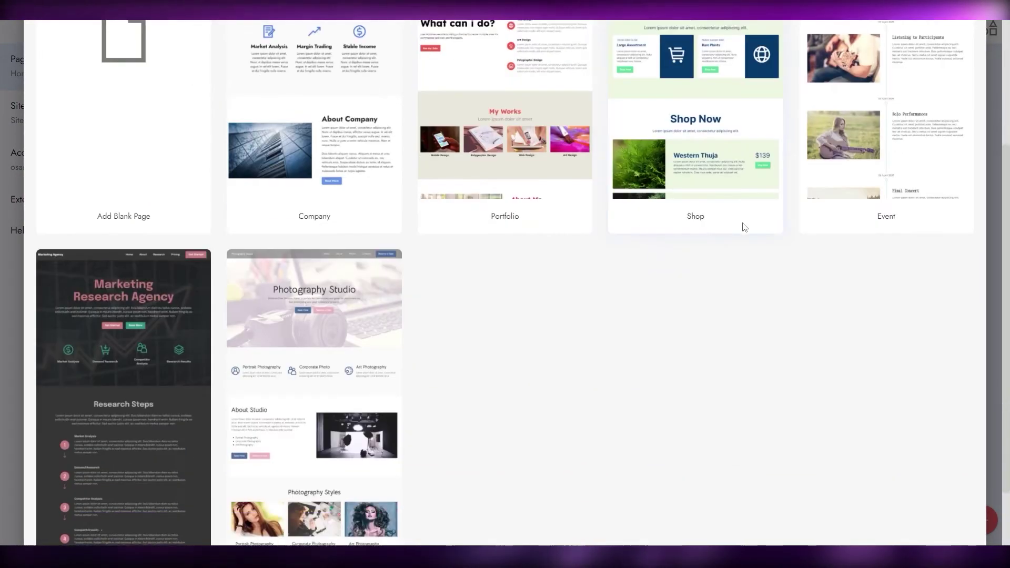
scroll(388, 367, up, 3)
scroll(253, 474, down, 4)
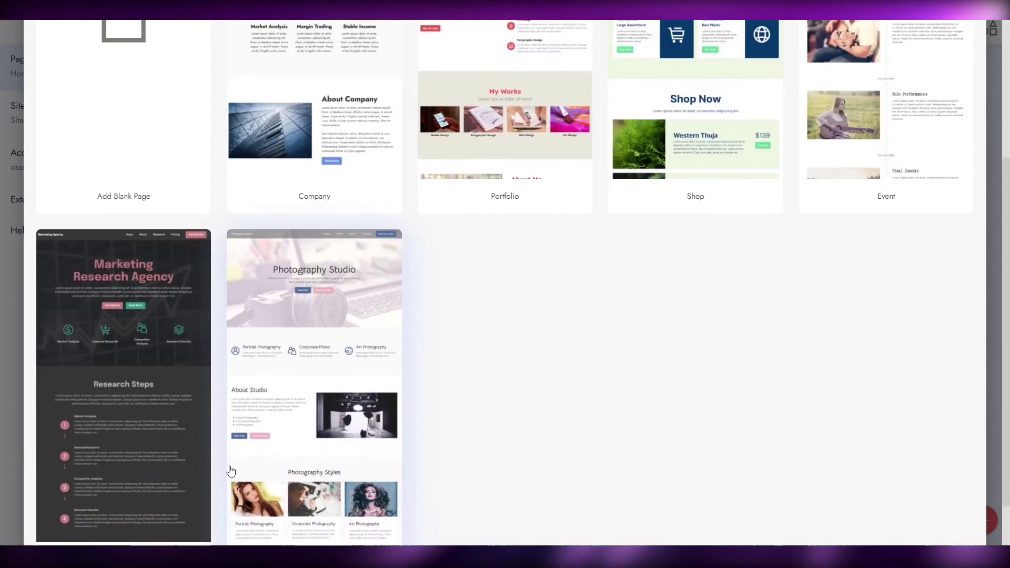
scroll(321, 478, up, 6)
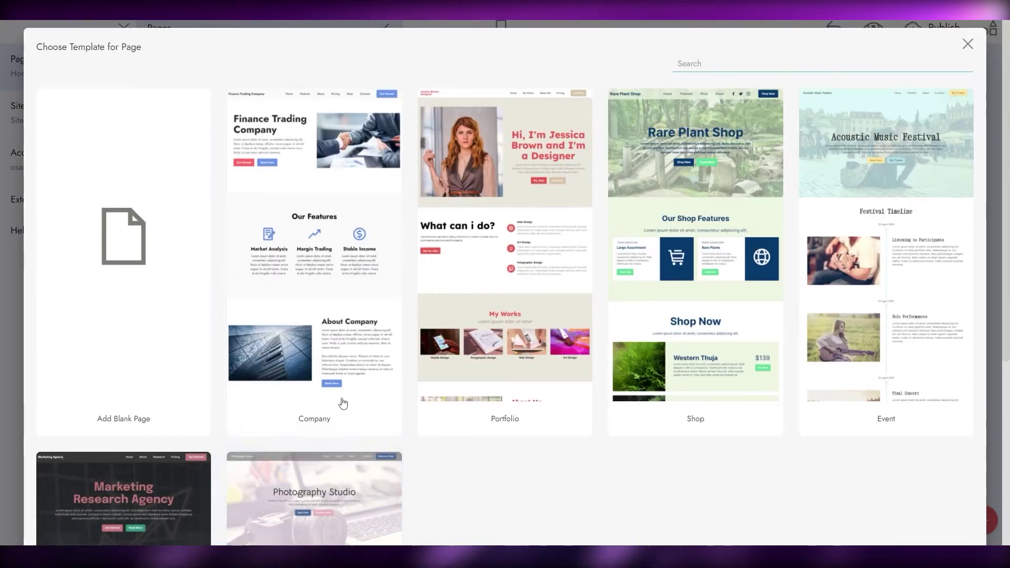
Step: Add a blank page with the title Page 1 and open its page settings
click(144, 287)
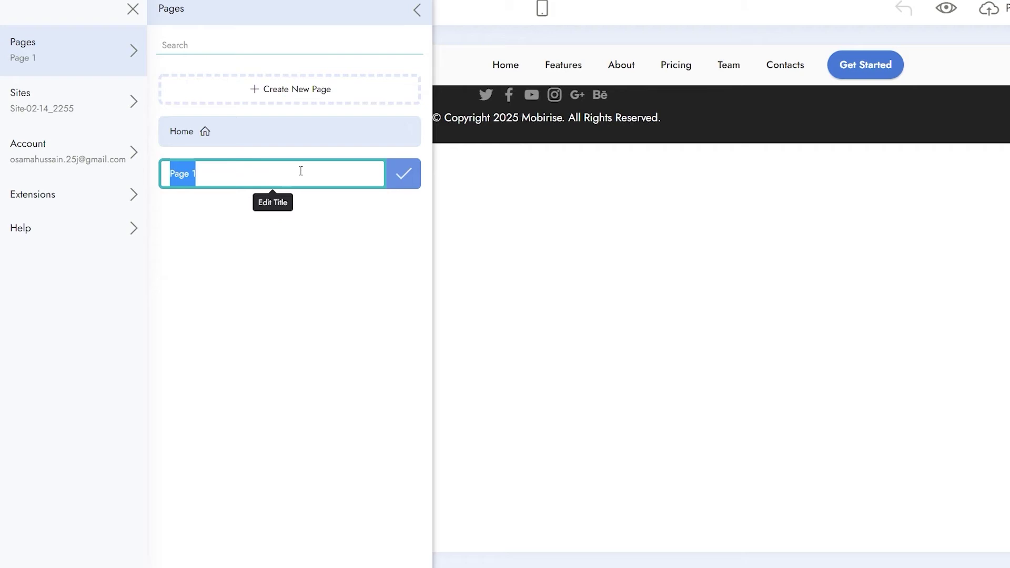
click(404, 173)
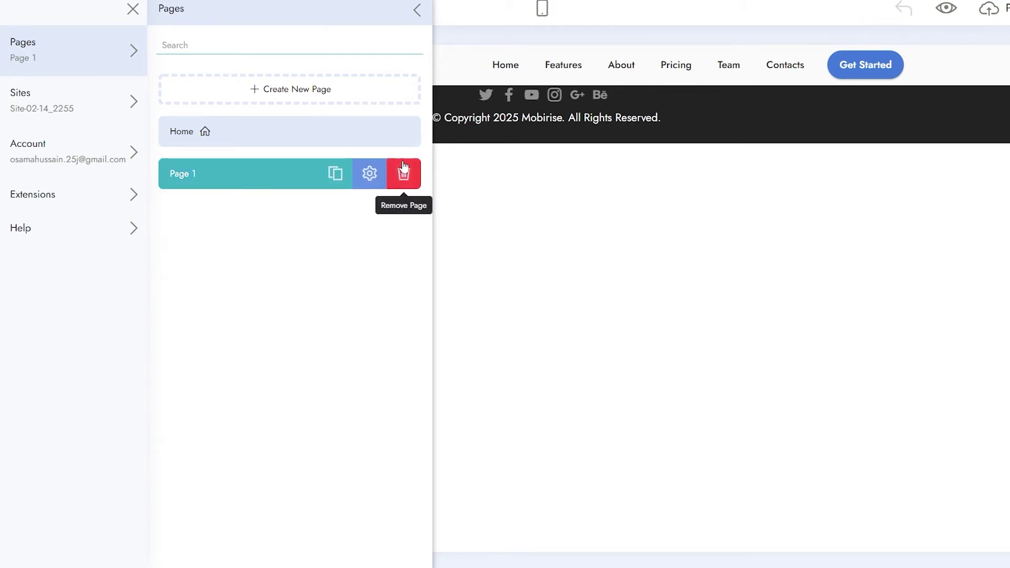
click(370, 173)
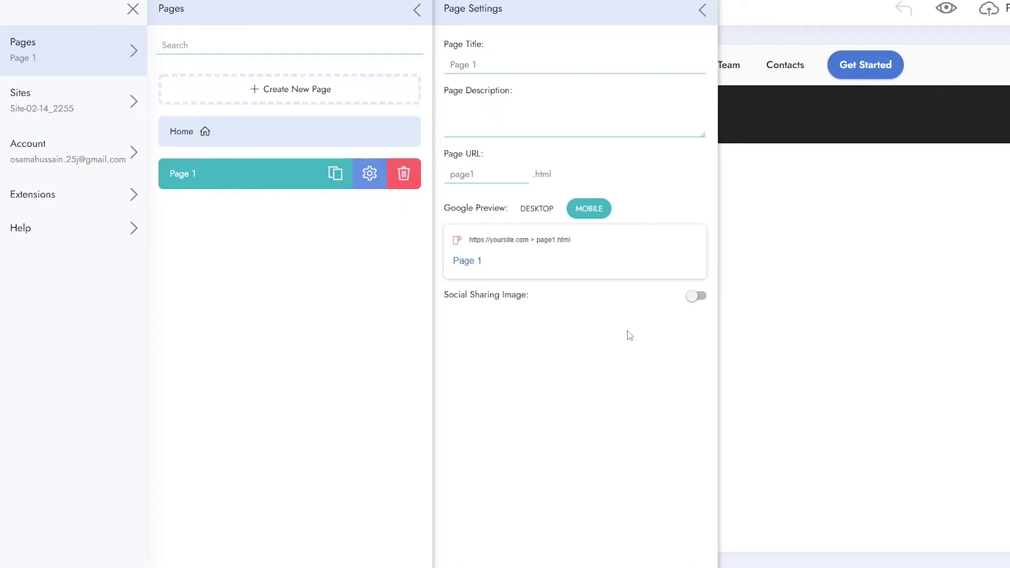
Step: Close the page settings, open the block library for Page 1 and look through the Header blocks
click(809, 323)
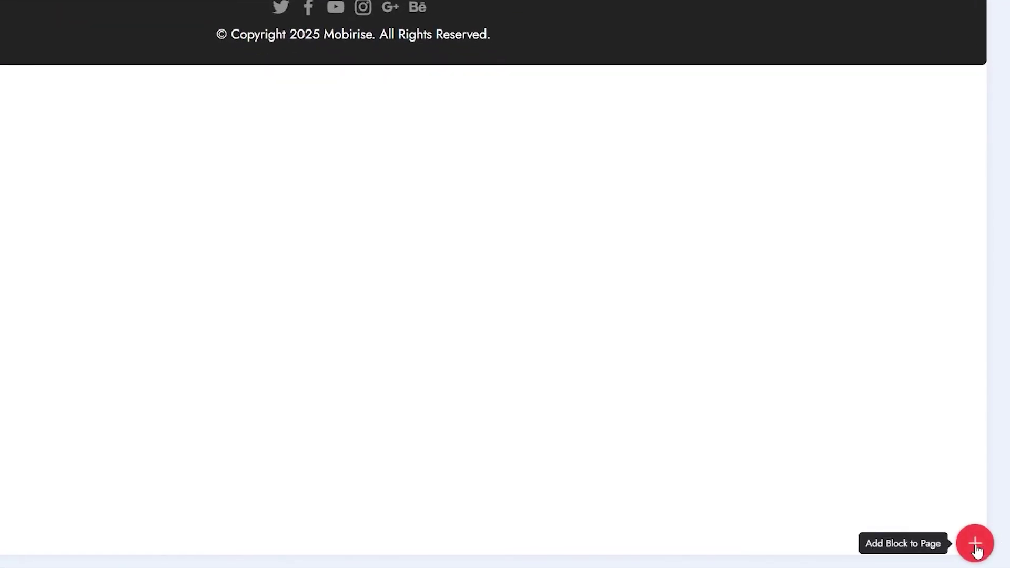
click(975, 545)
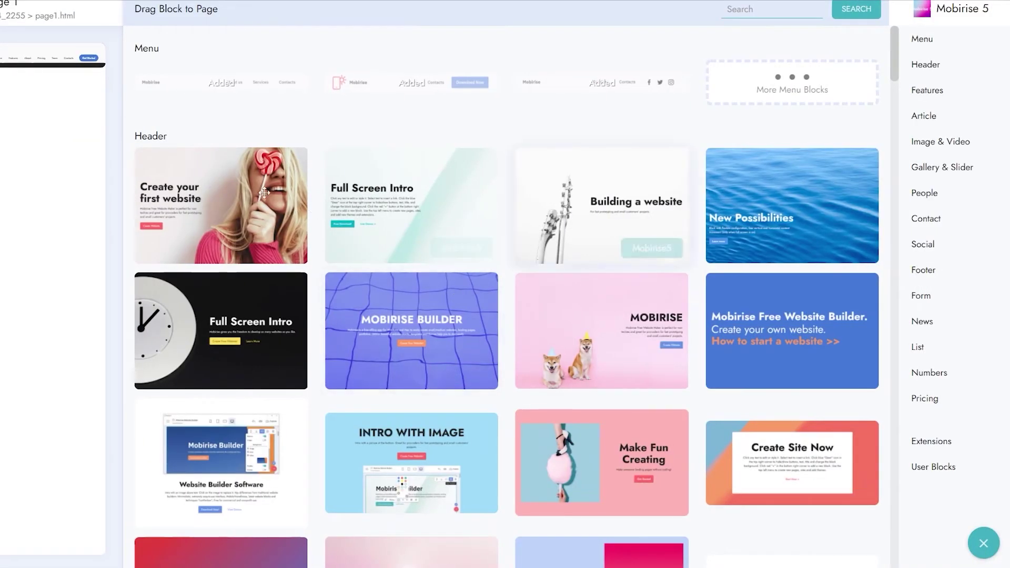
scroll(429, 241, down, 4)
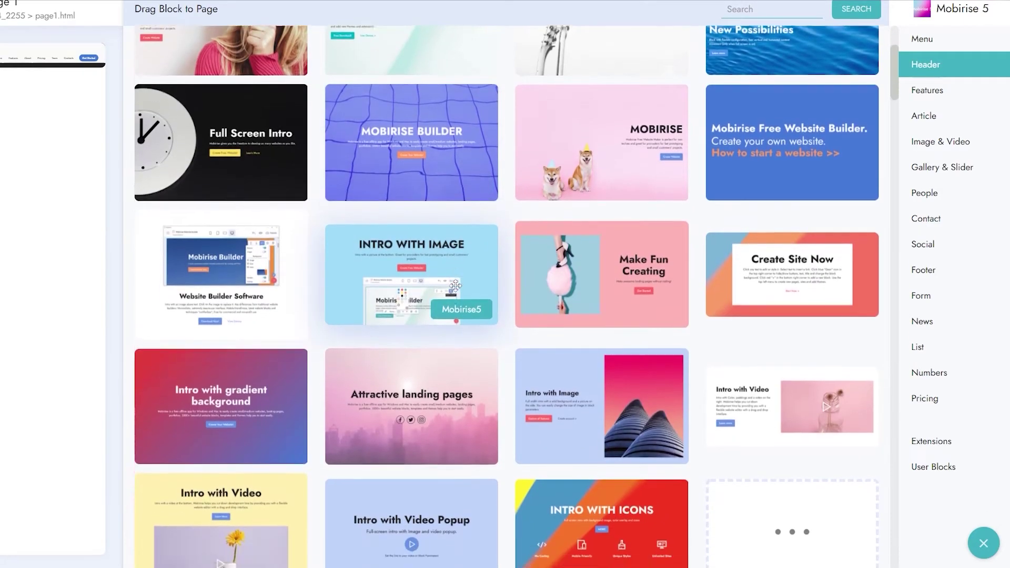
scroll(535, 272, down, 3)
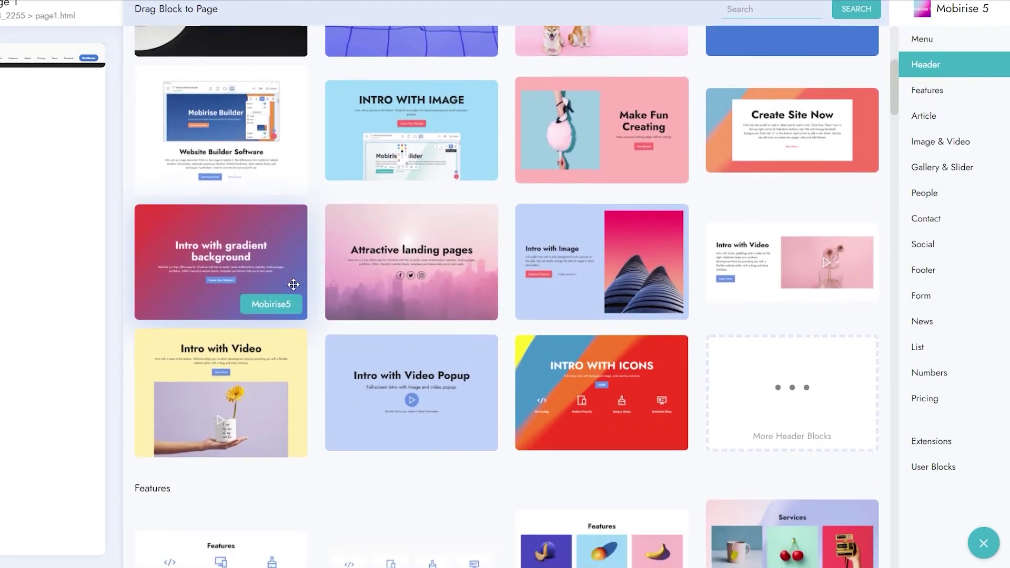
scroll(758, 337, down, 2)
Step: Examine the blocks offered in the library categories from Header and Features through Image & Video, Contact, Social and Footer
click(939, 64)
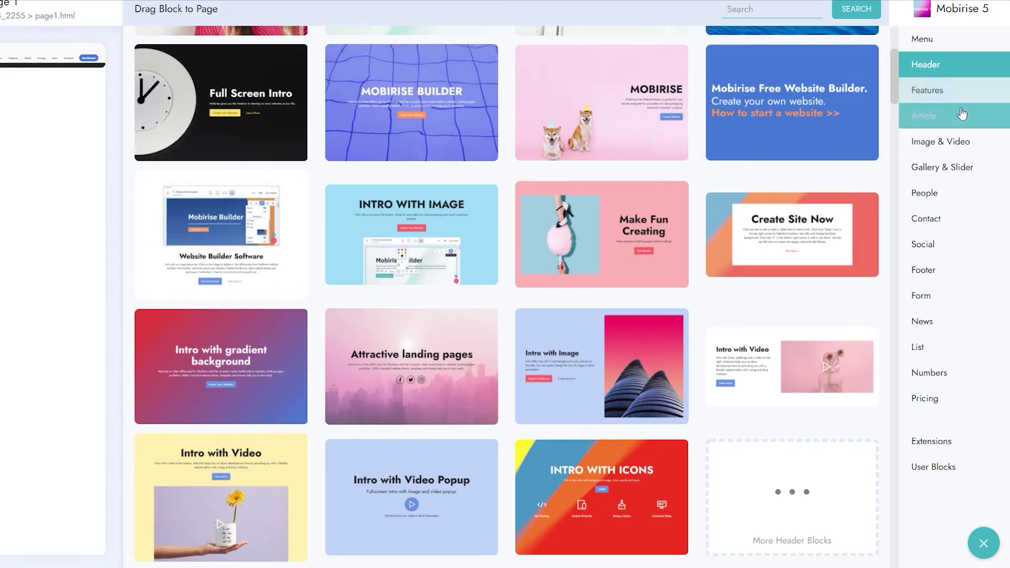
click(942, 90)
click(946, 116)
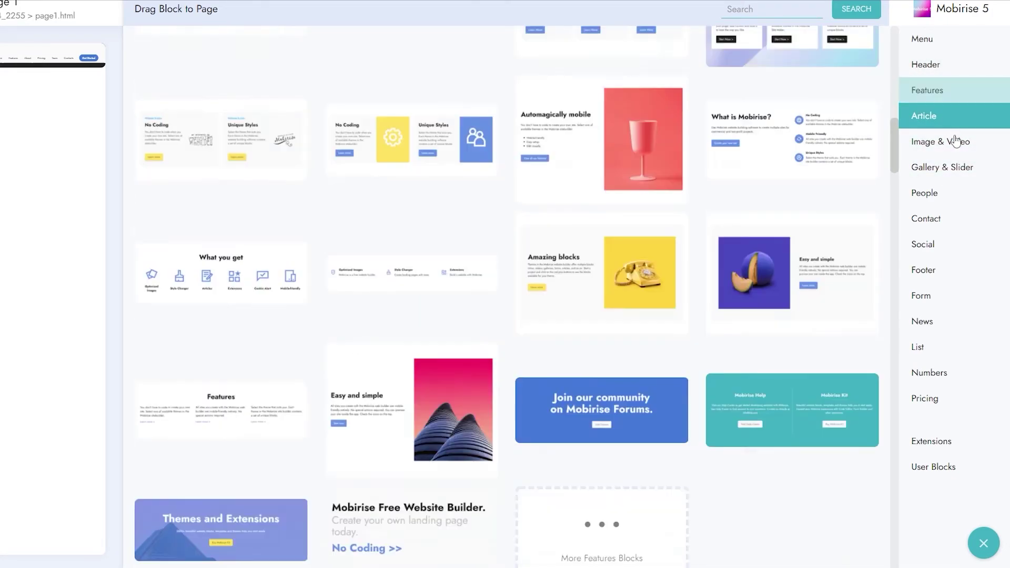
click(954, 148)
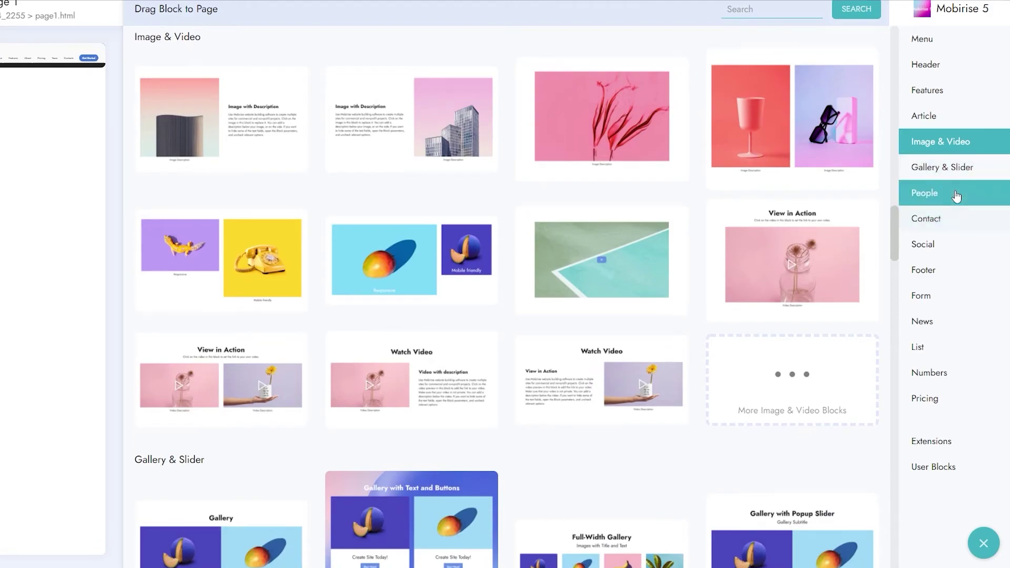
click(957, 206)
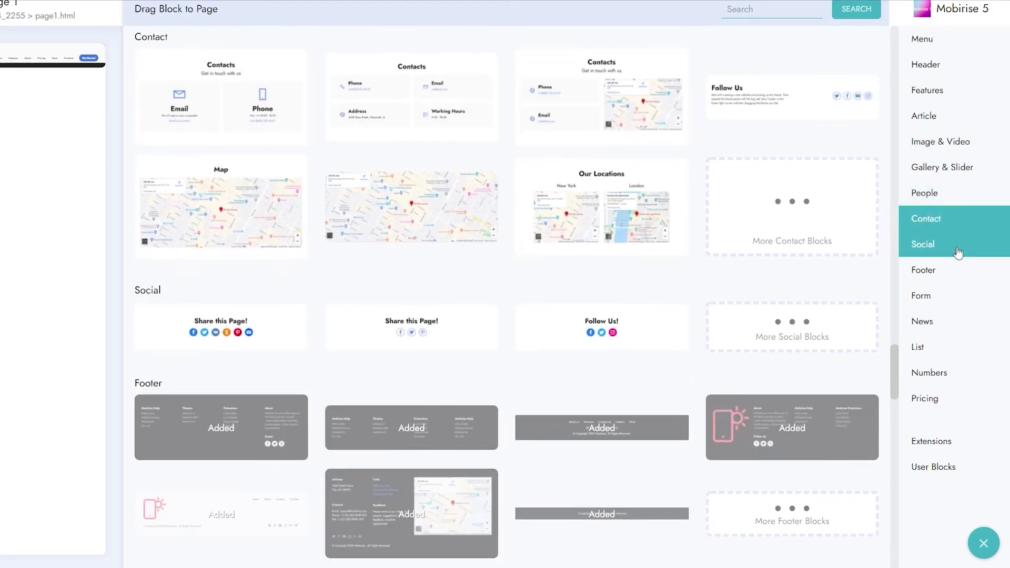
click(956, 251)
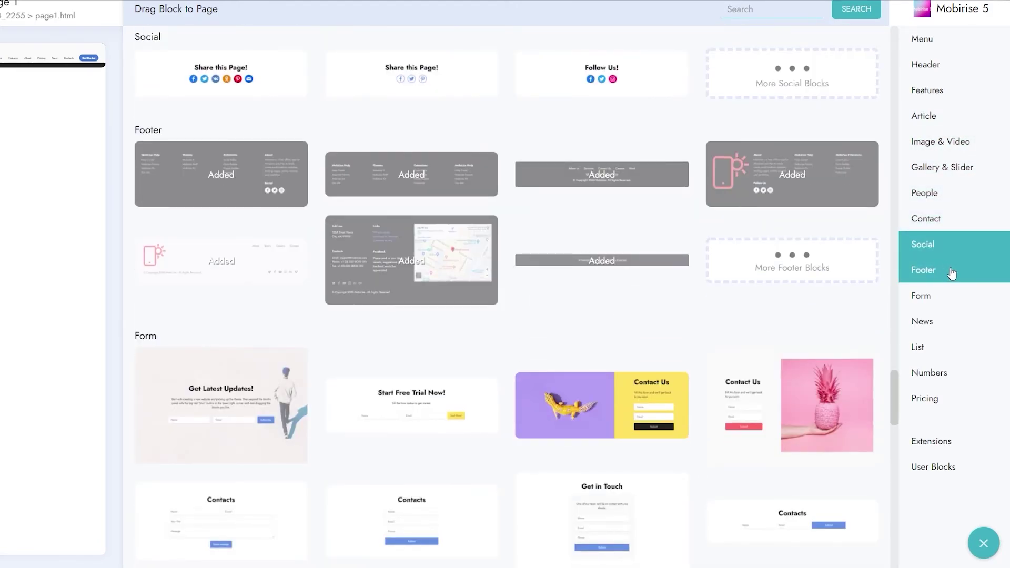
click(952, 272)
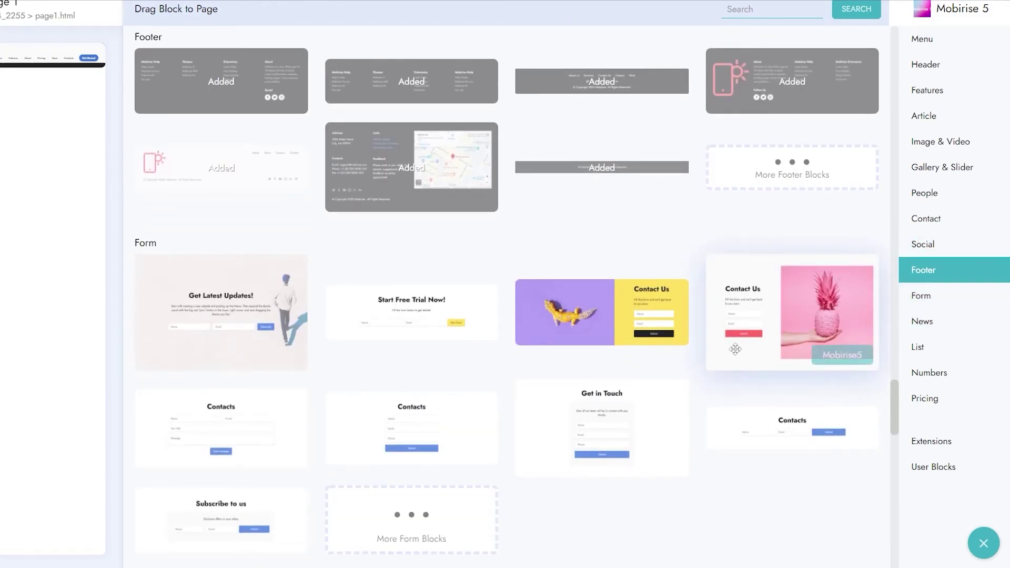
scroll(631, 368, down, 2)
scroll(368, 342, up, 2)
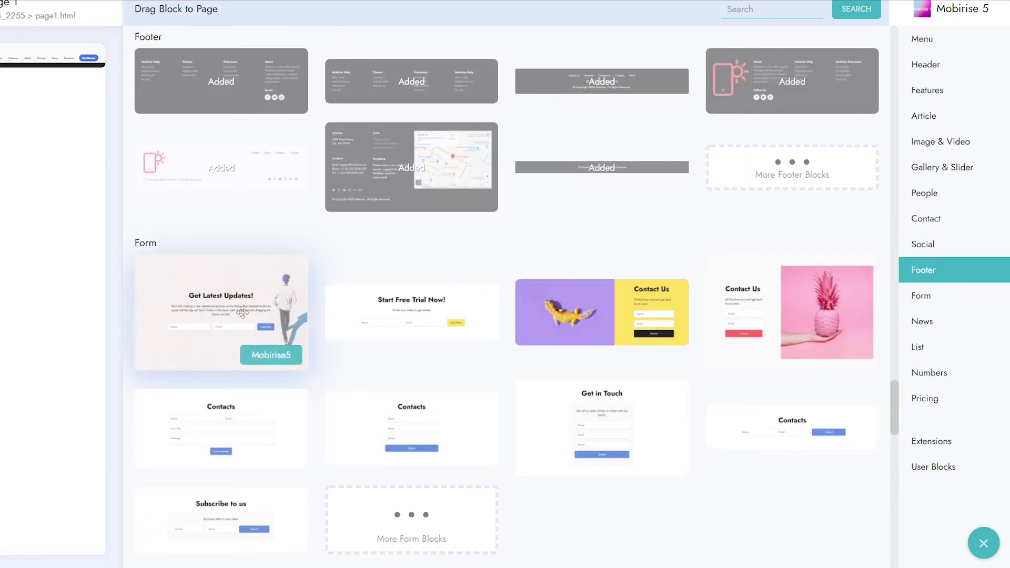
scroll(644, 338, up, 3)
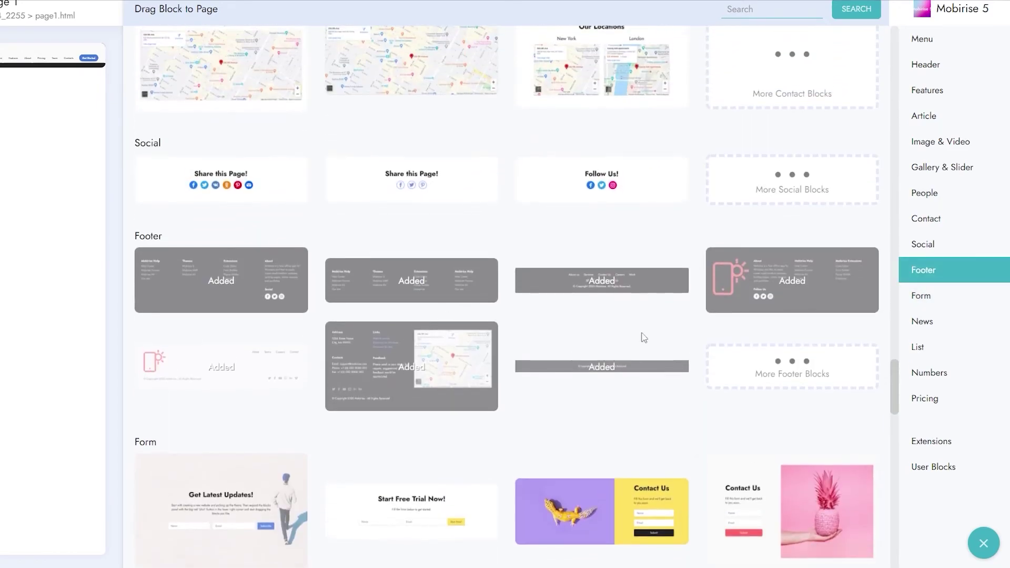
scroll(926, 287, down, 1)
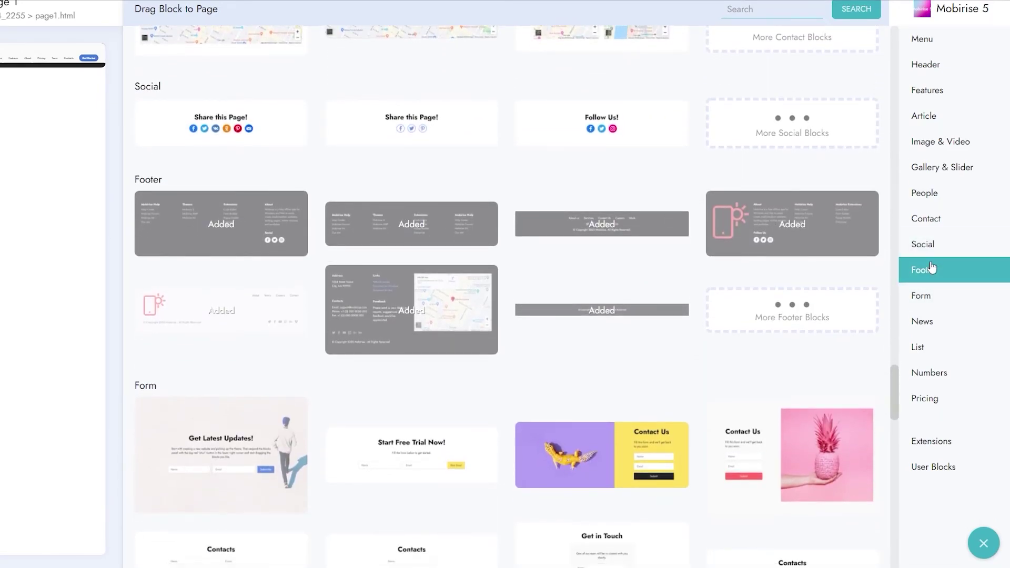
Step: Check the Form and News blocks, and add the Coming Soon countdown block with the blue gradient background from the Numbers category to Page 1
click(923, 297)
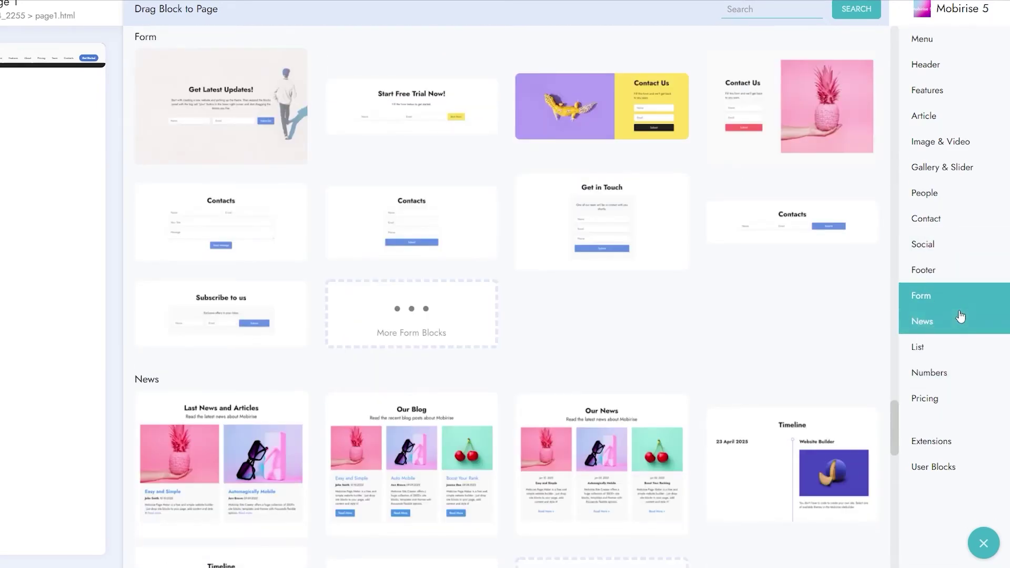
click(952, 347)
click(951, 325)
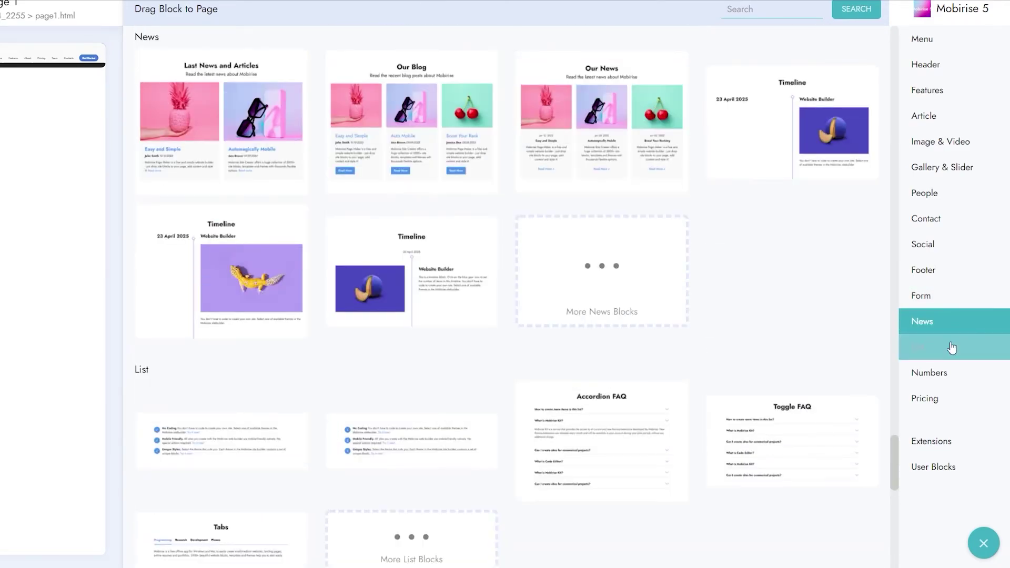
click(942, 372)
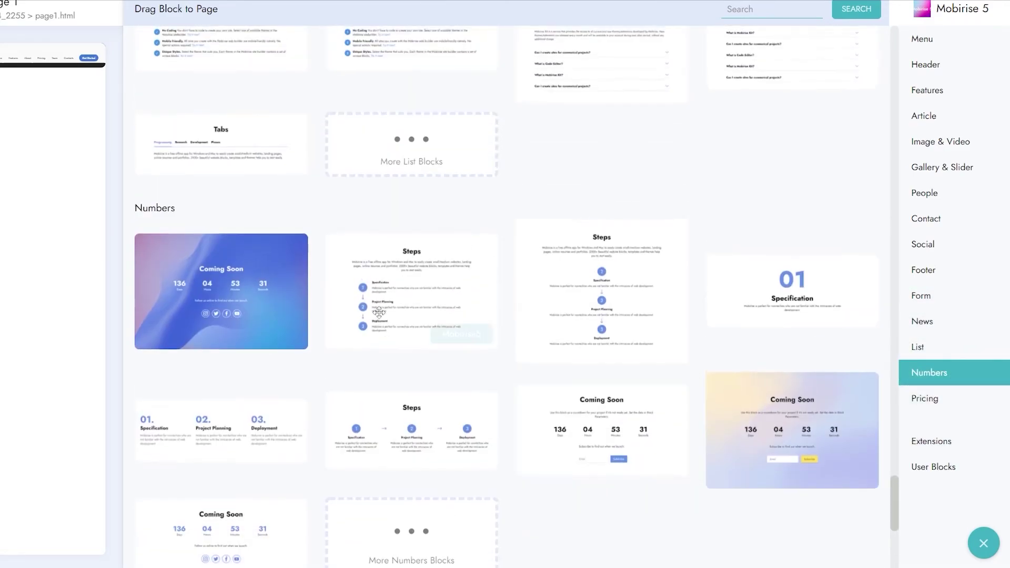
click(246, 302)
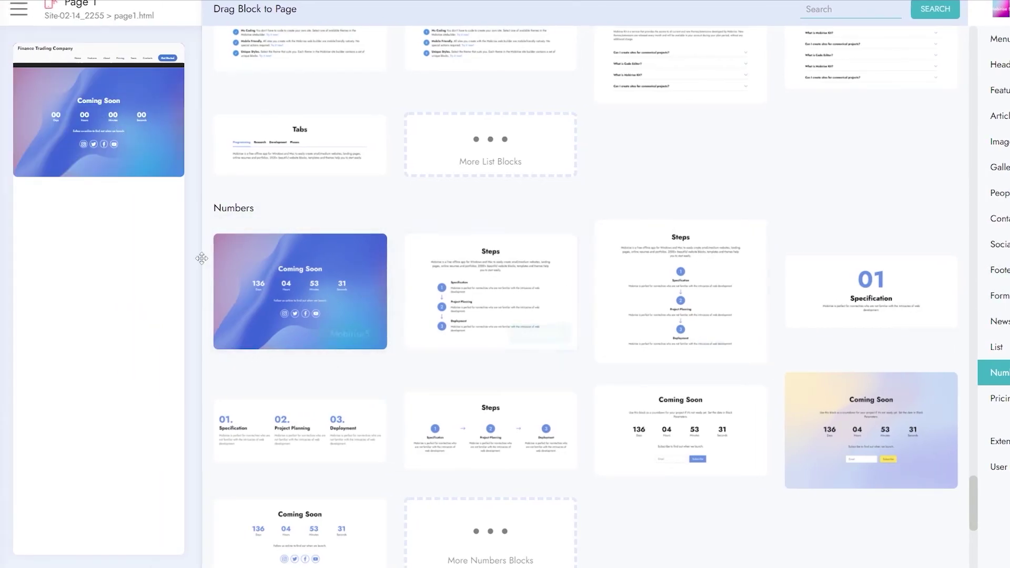
click(130, 145)
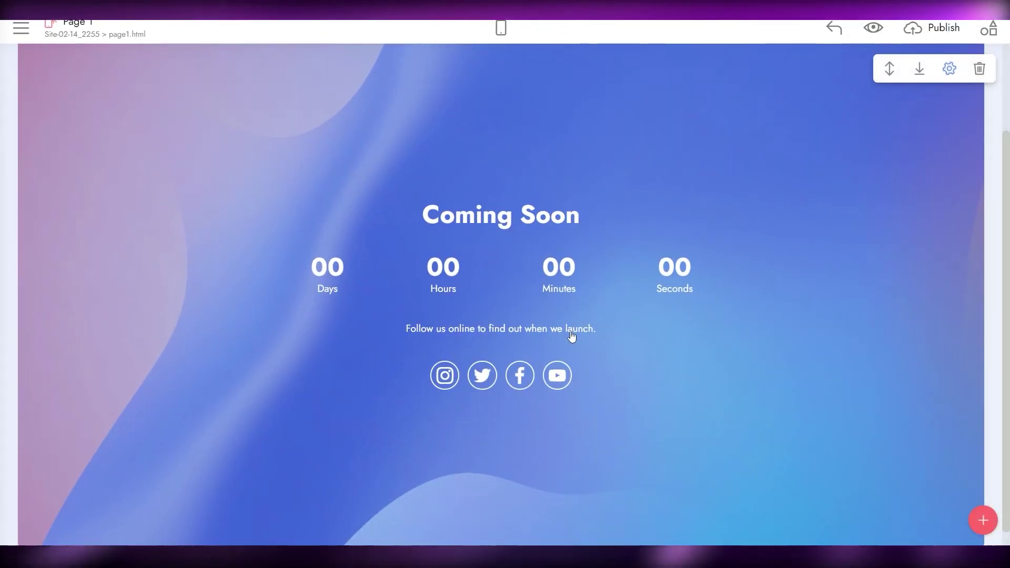
Step: Look over the Coming Soon block on Page 1 and open the site menu
scroll(511, 199, up, 2)
scroll(592, 295, down, 3)
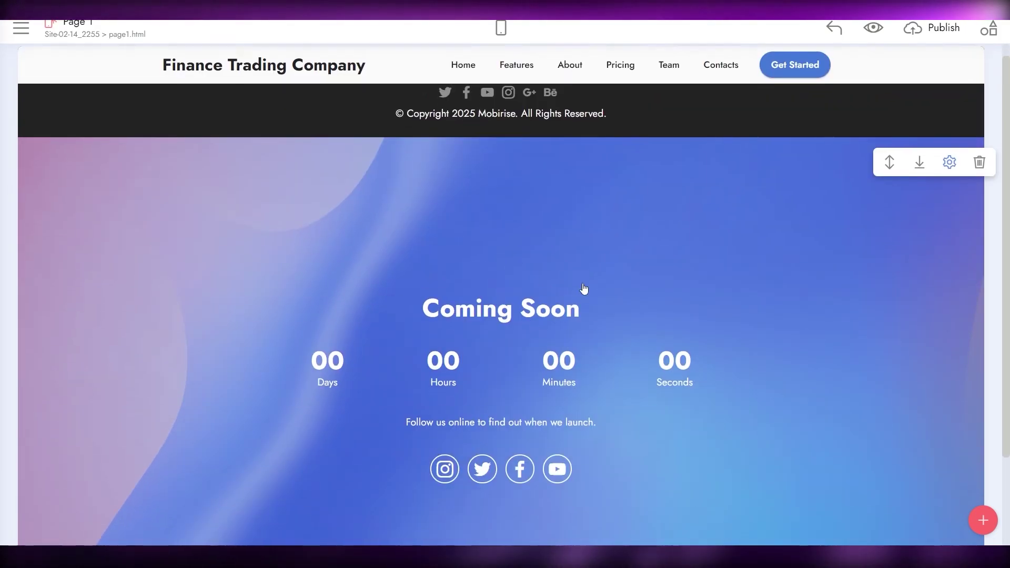
scroll(777, 289, up, 3)
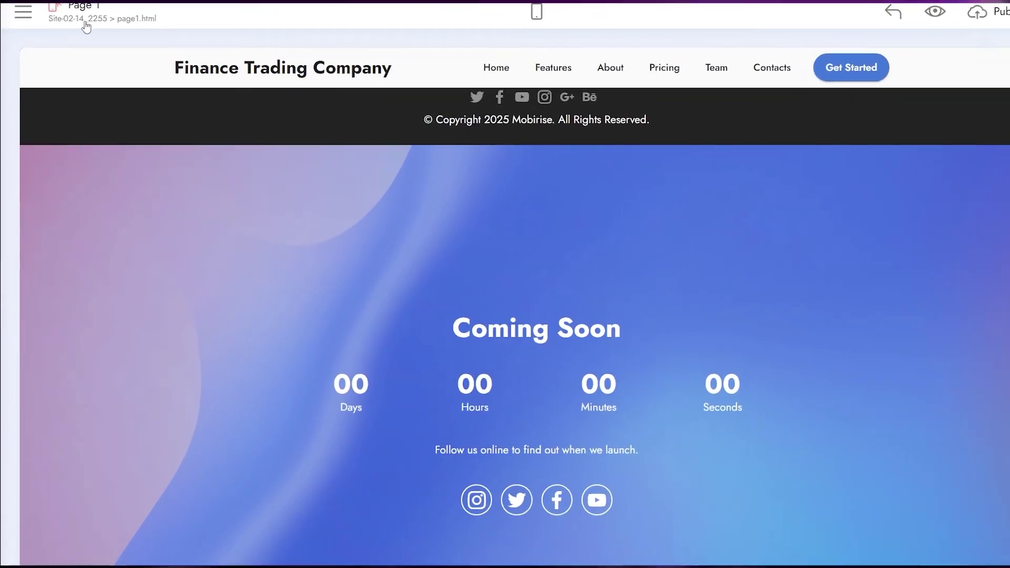
click(86, 26)
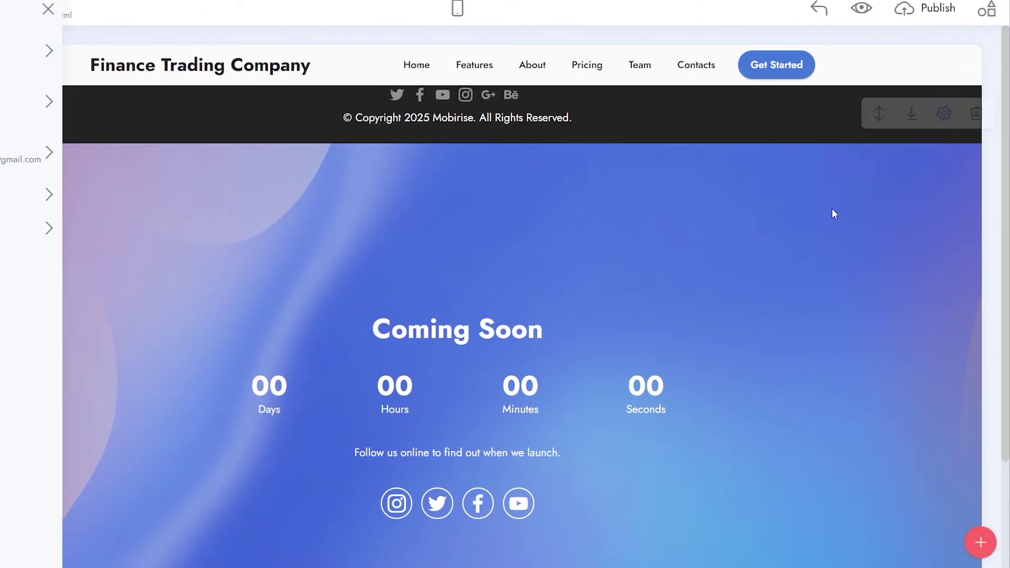
Step: Open the publishing options and compare the mobirisesite.com subdomain, FTP and Local drive folder destinations
click(950, 16)
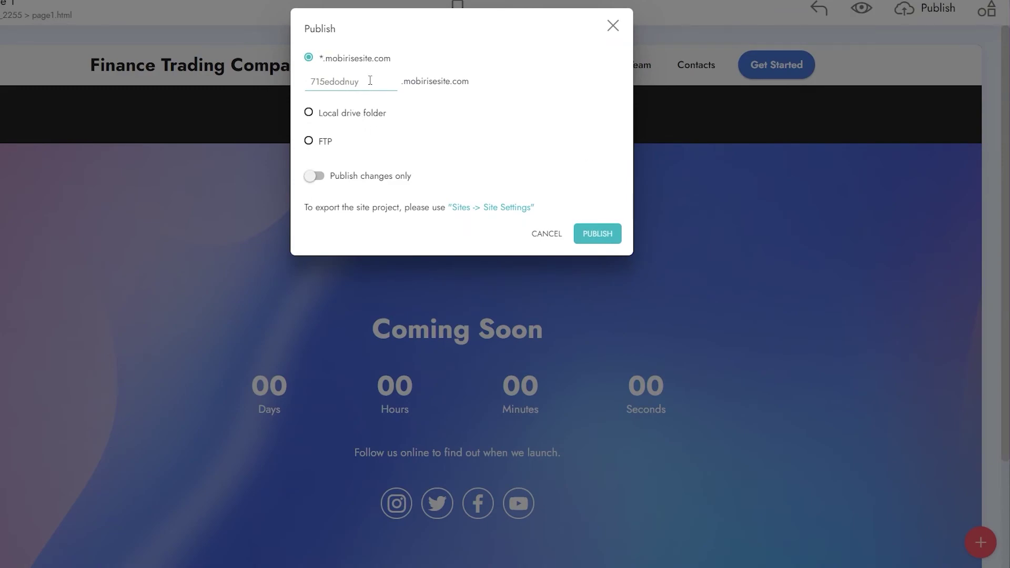
drag(370, 80, 305, 90)
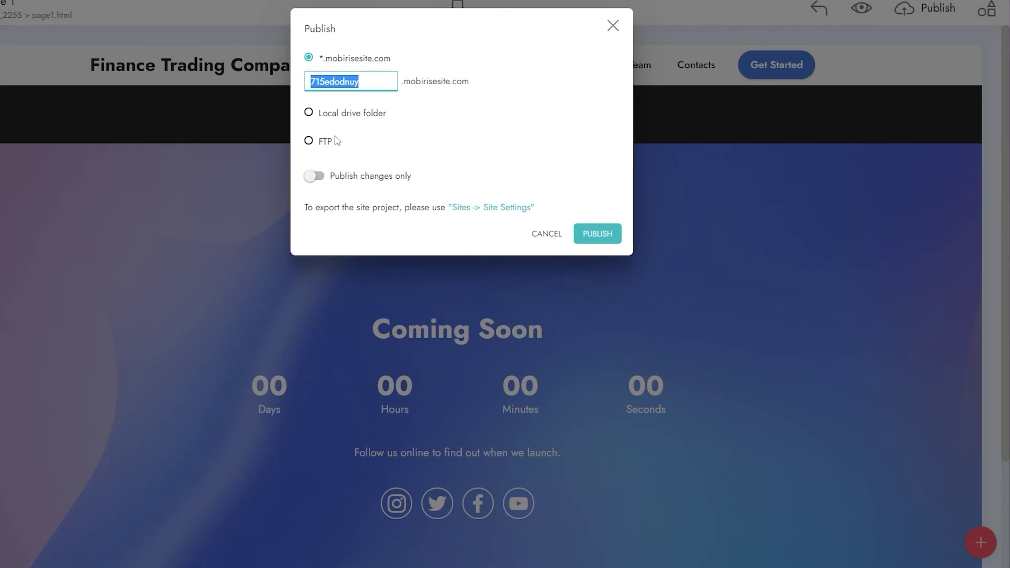
click(326, 149)
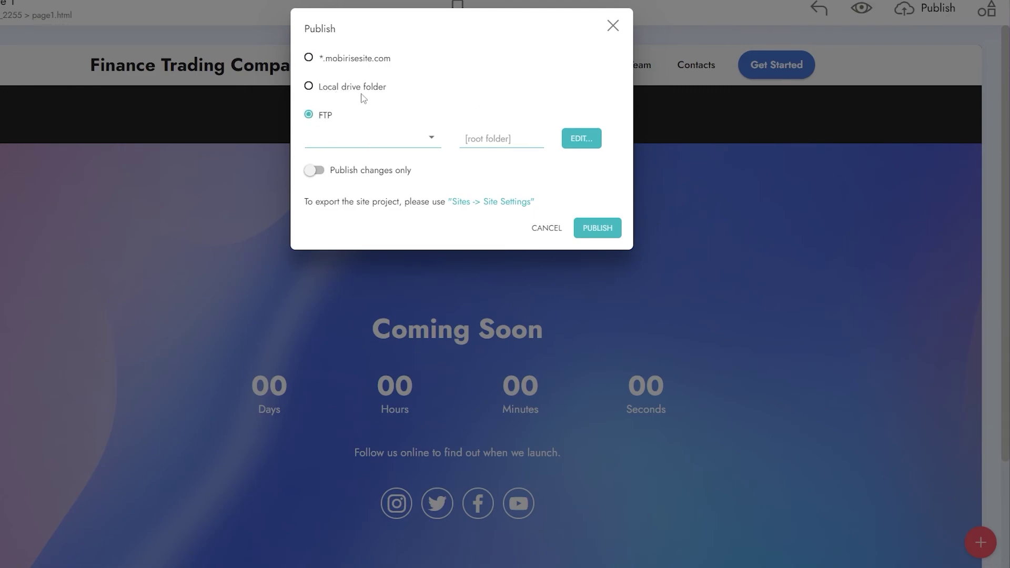
click(371, 142)
click(419, 139)
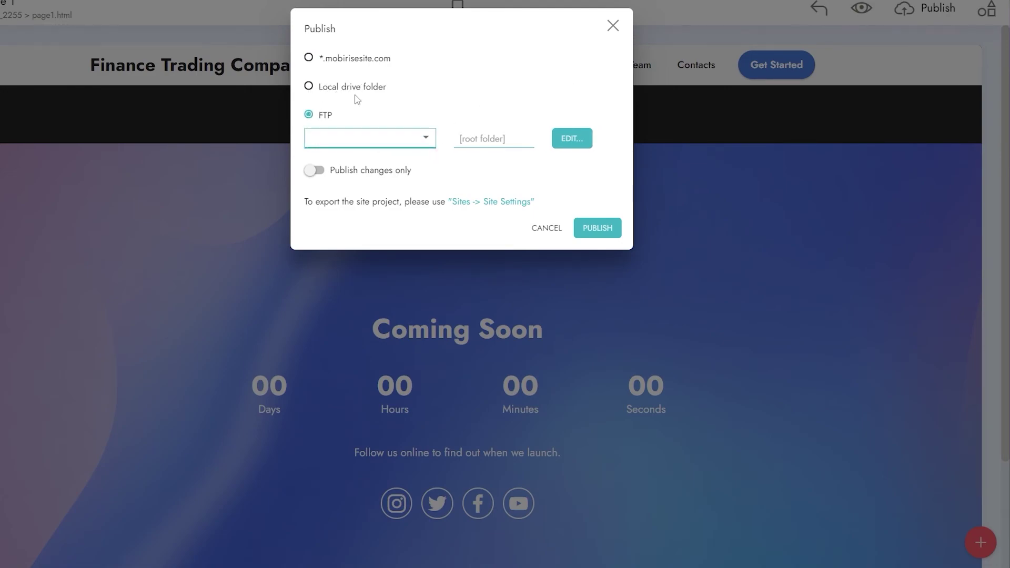
click(348, 87)
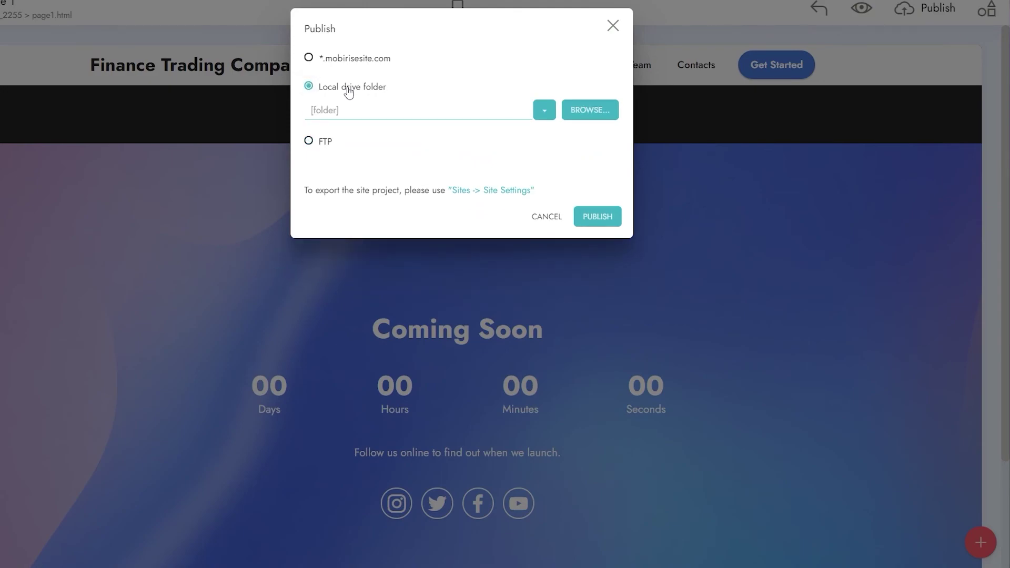
click(358, 63)
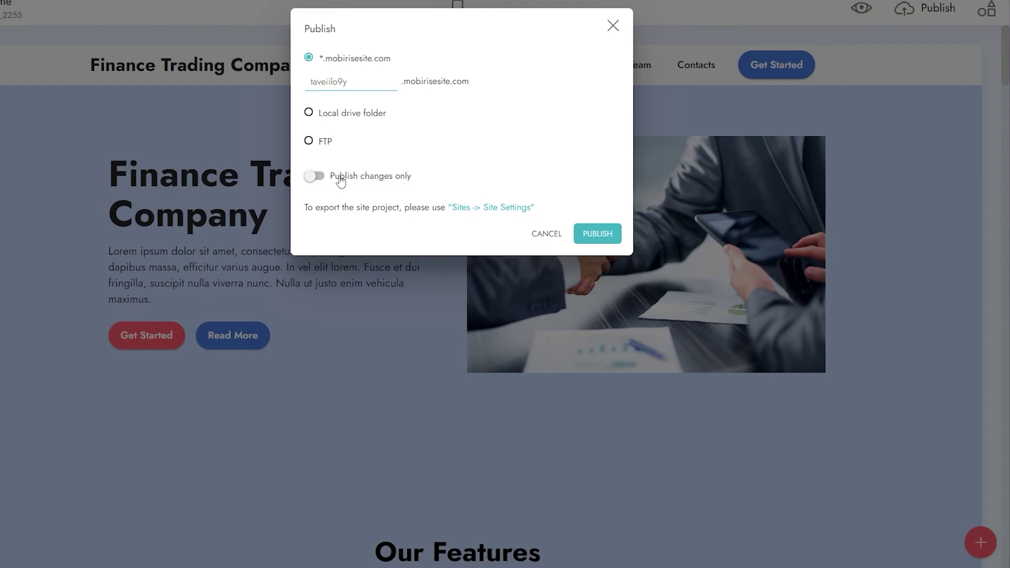
Step: Check the mobirisesite.com subdomain field for publishing the site and switch the destination to Local drive folder
click(354, 86)
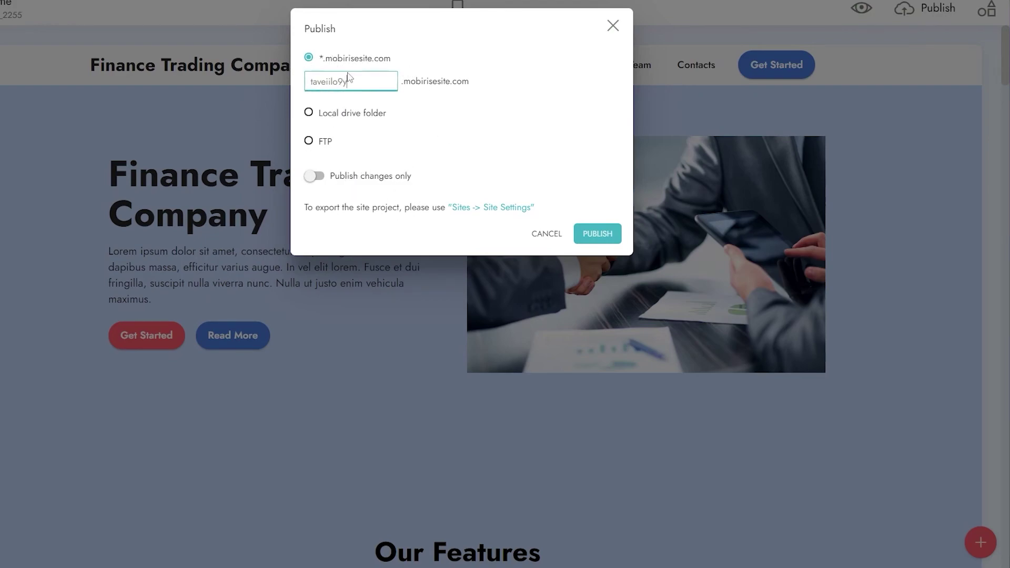
drag(354, 88, 307, 87)
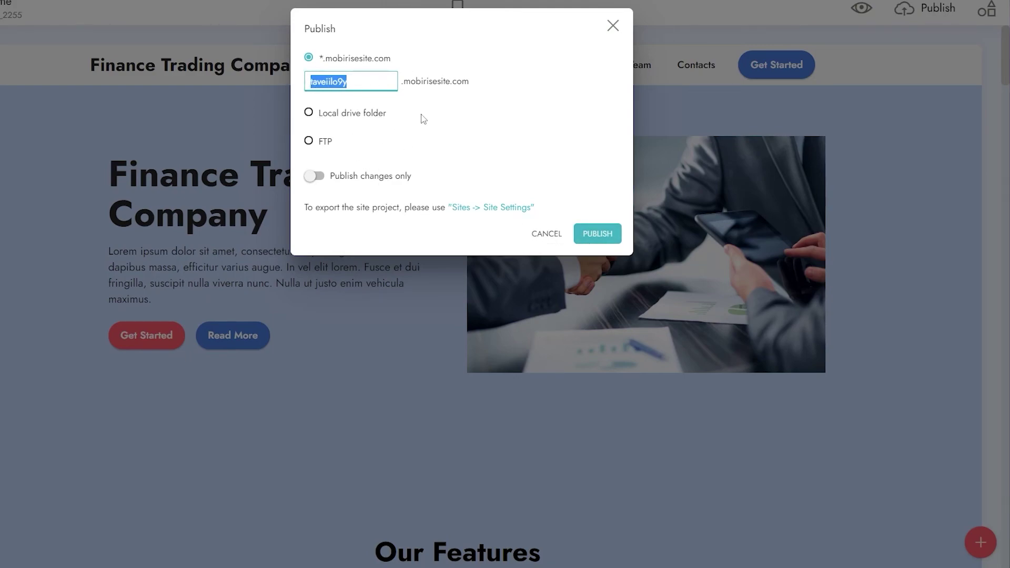
click(309, 115)
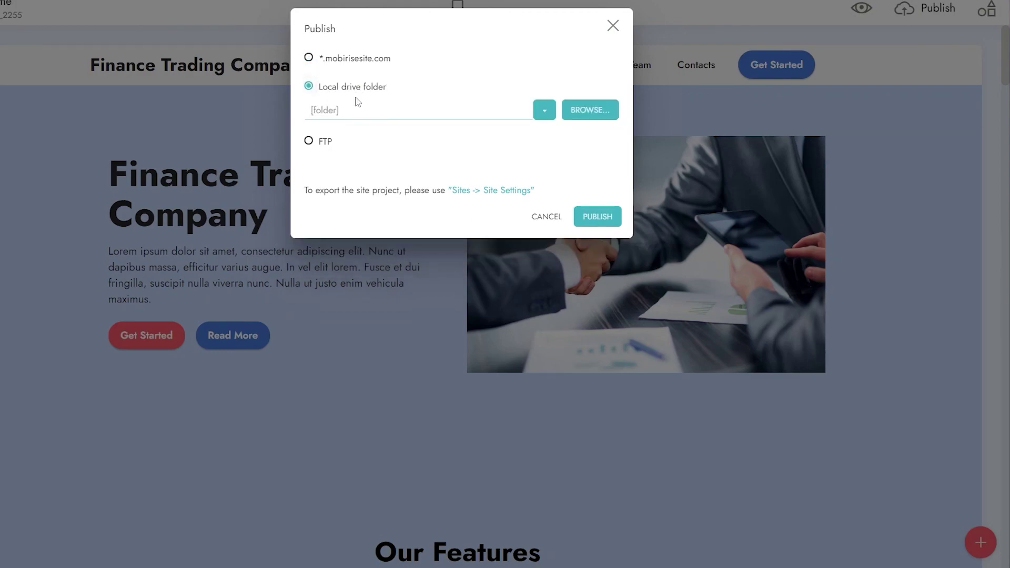